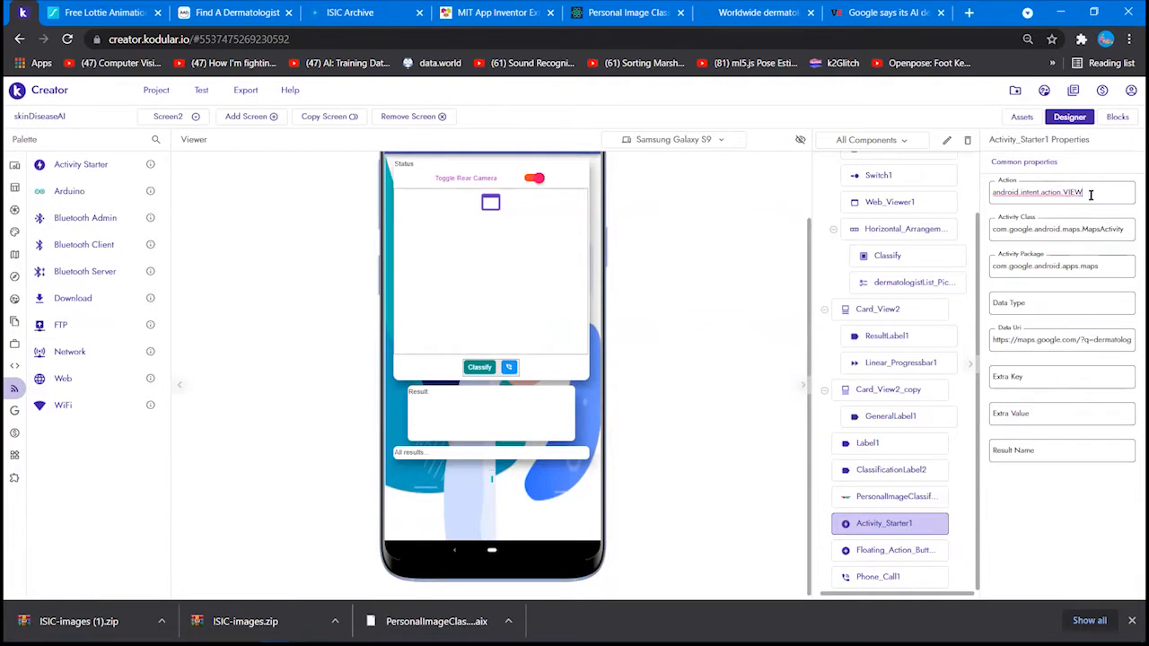
Examine Activity_Starter1's action, activity class, activity package and data URI properties
left_click_drag(1084, 192, 976, 196)
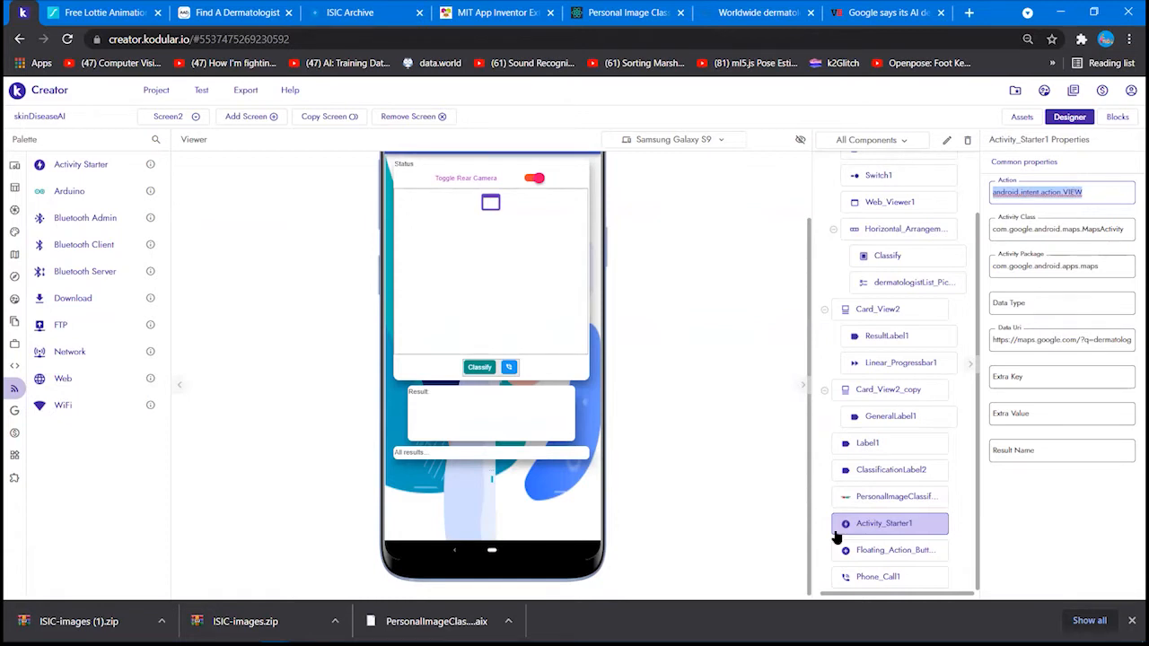
key("alt+Tab")
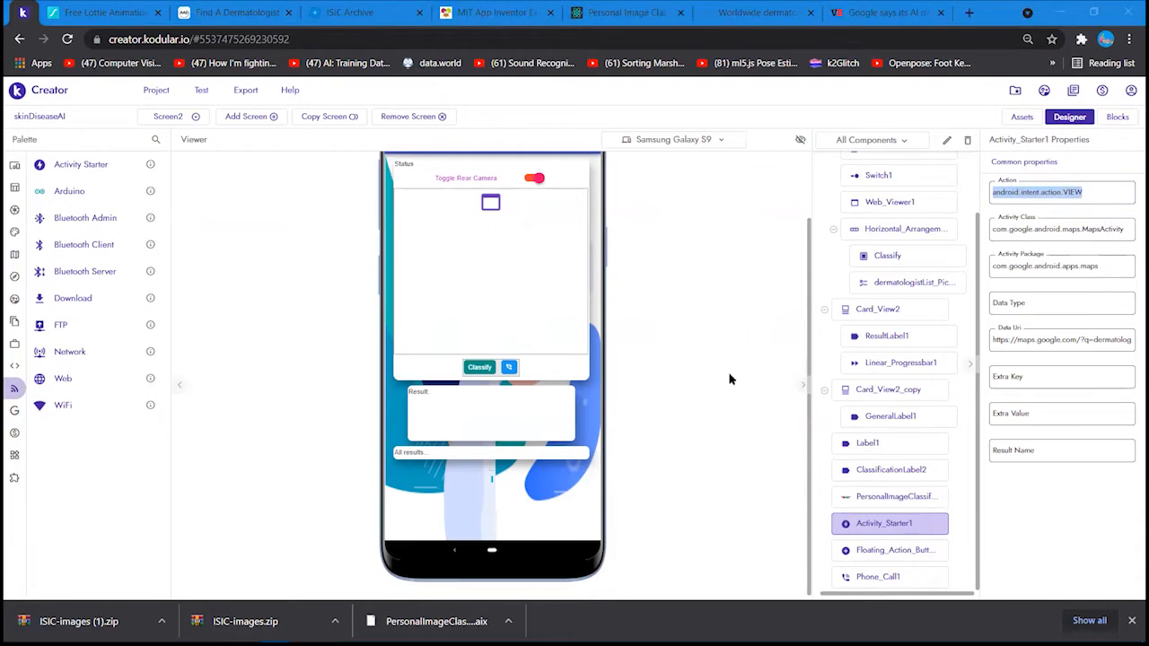
left_click(1055, 259)
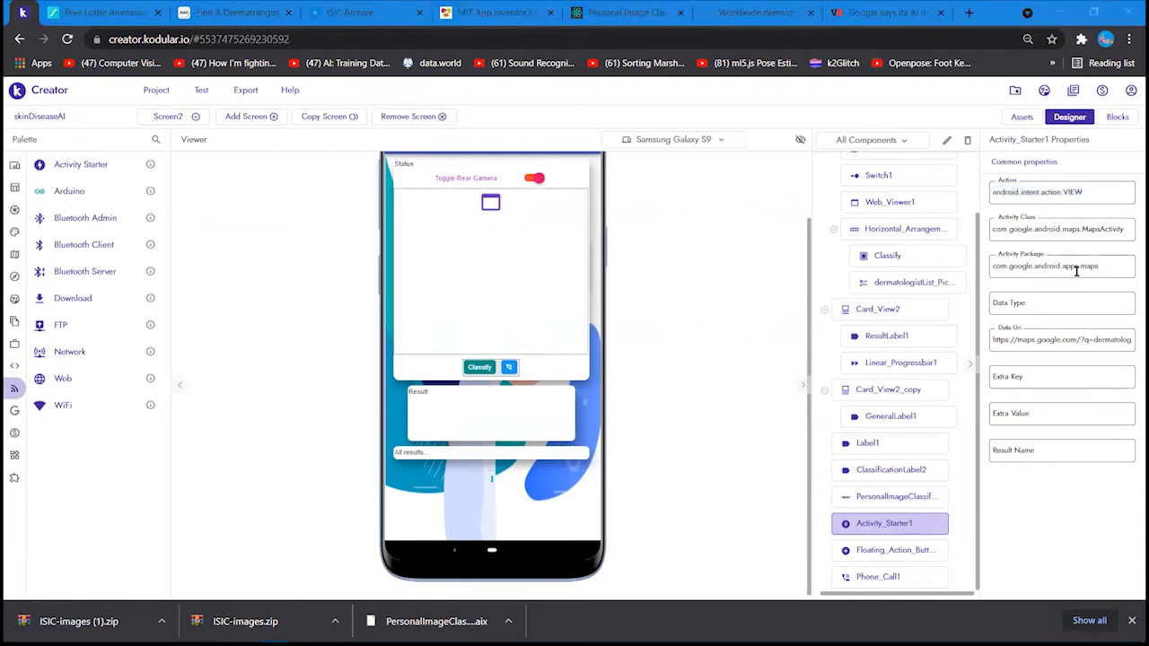
left_click(1070, 229)
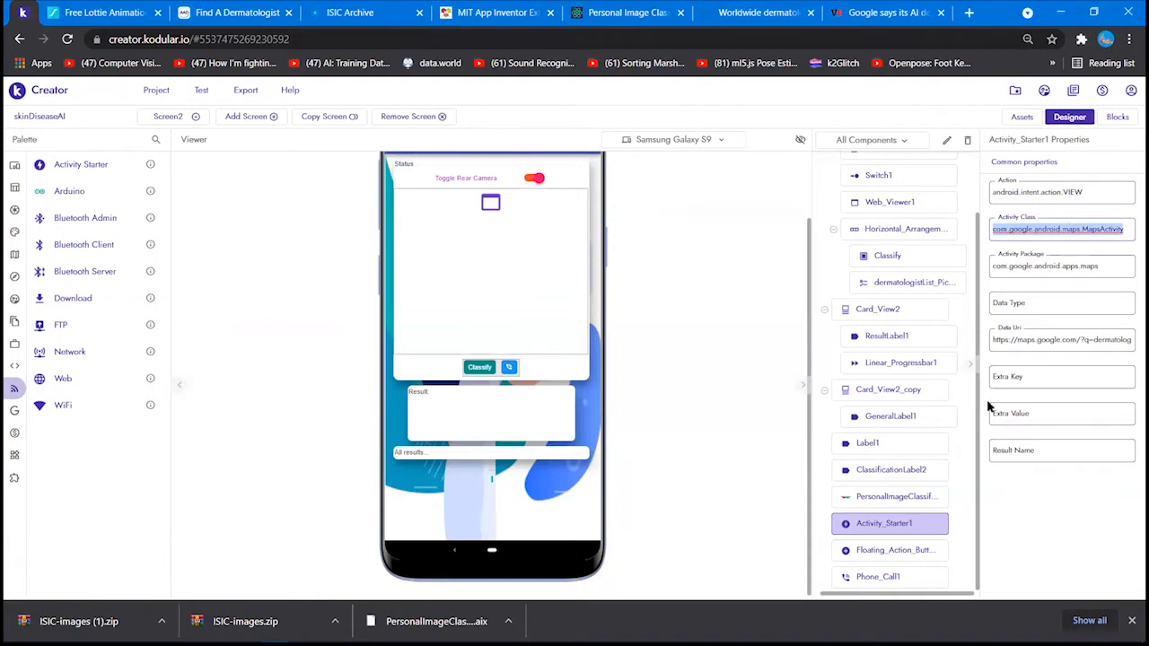
left_click(611, 355)
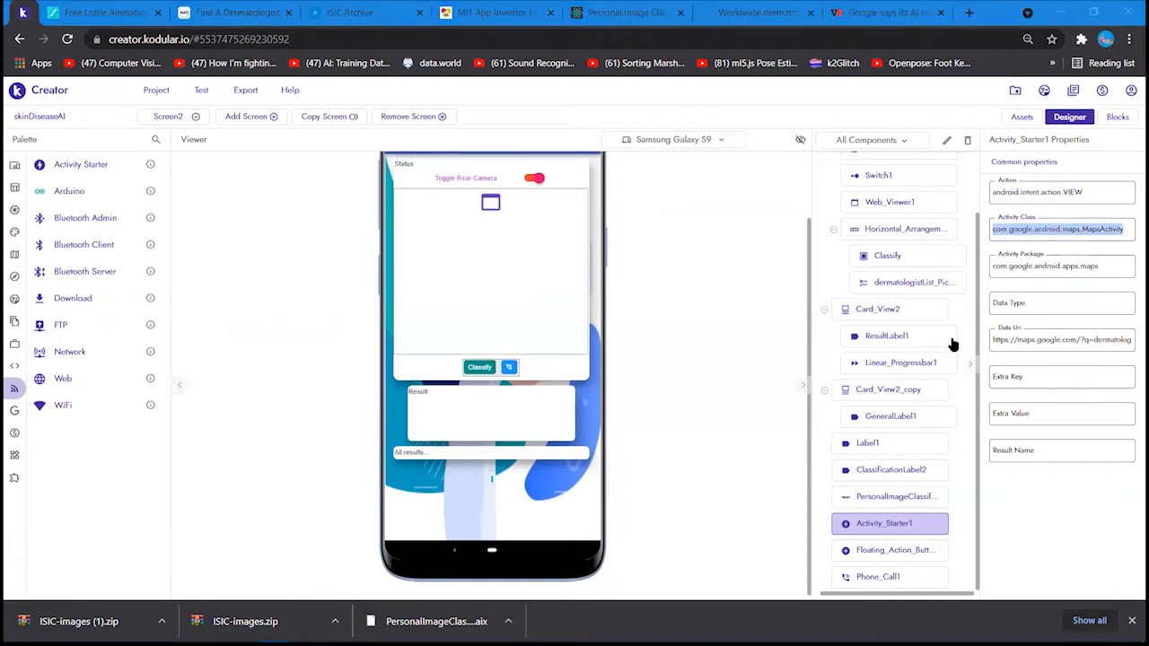
left_click(1104, 267)
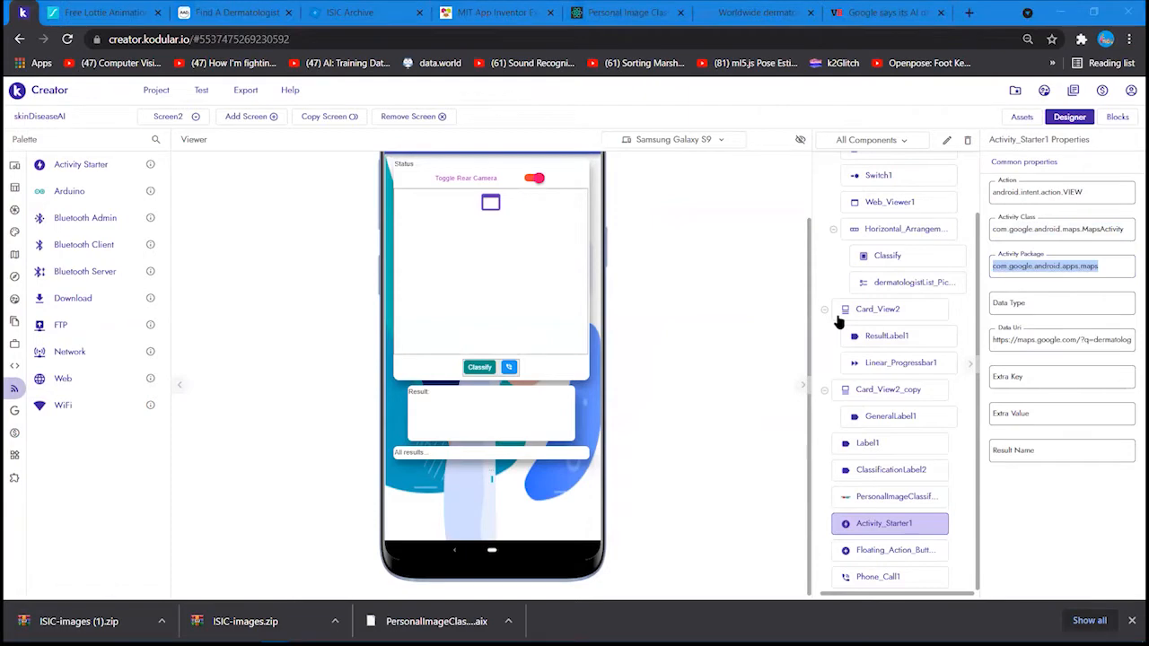
triple_click(1039, 341)
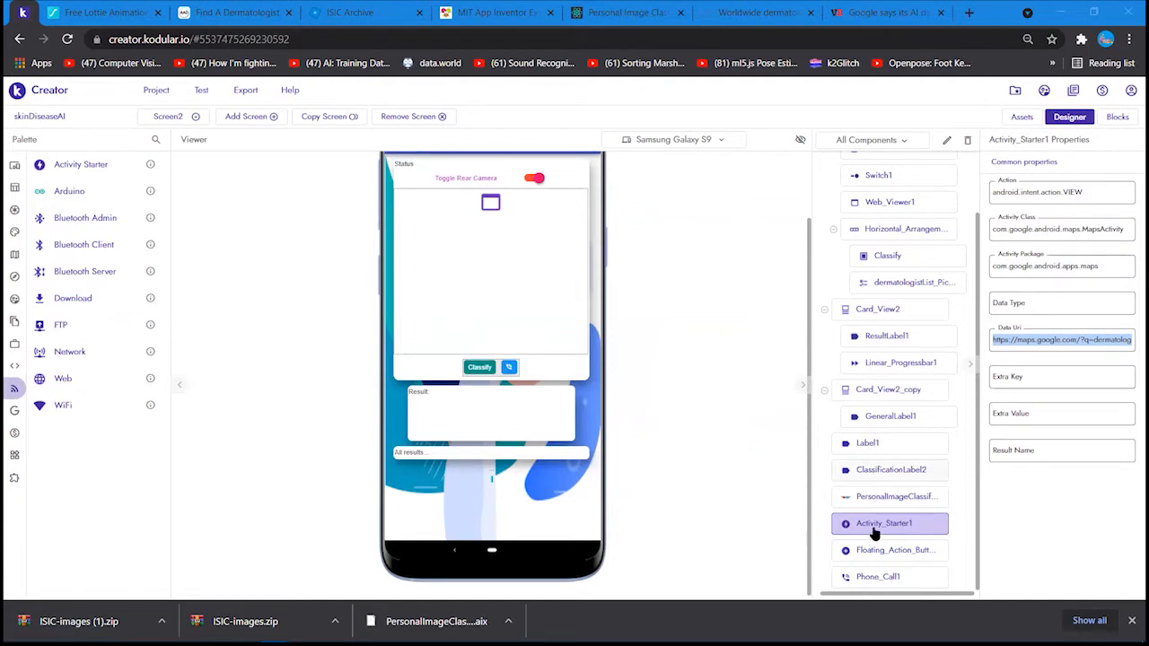
left_click(1029, 282)
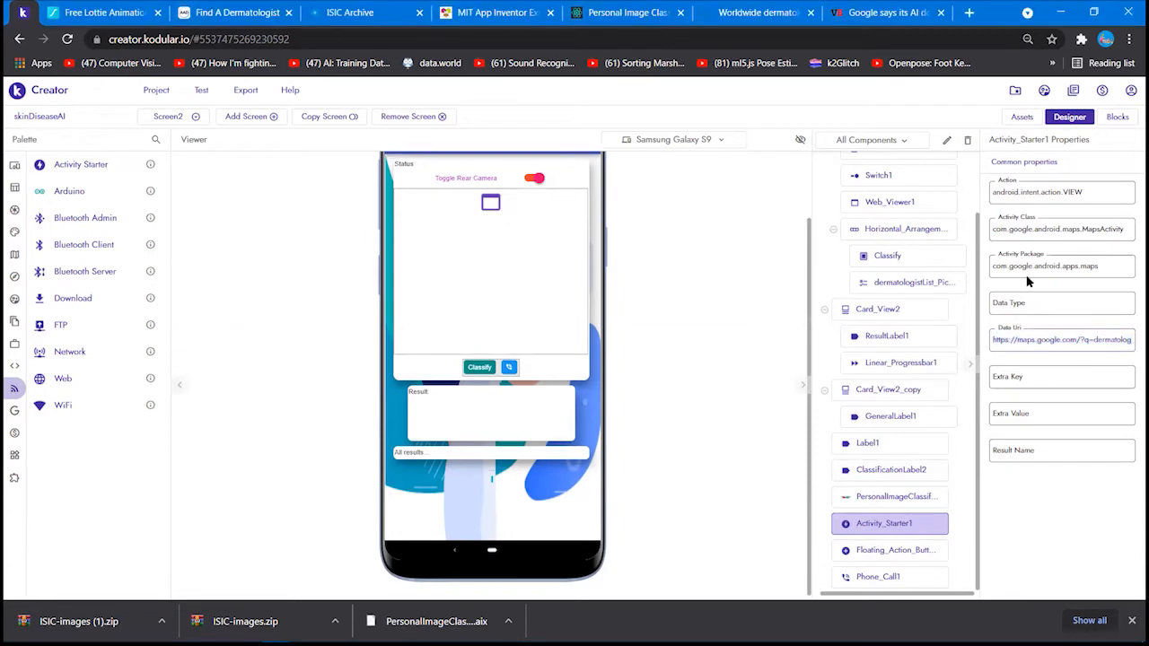
left_click(1031, 269)
Examine the Floating Action Button component and the background colour options of Floating_Action_Button1
left_click(874, 559)
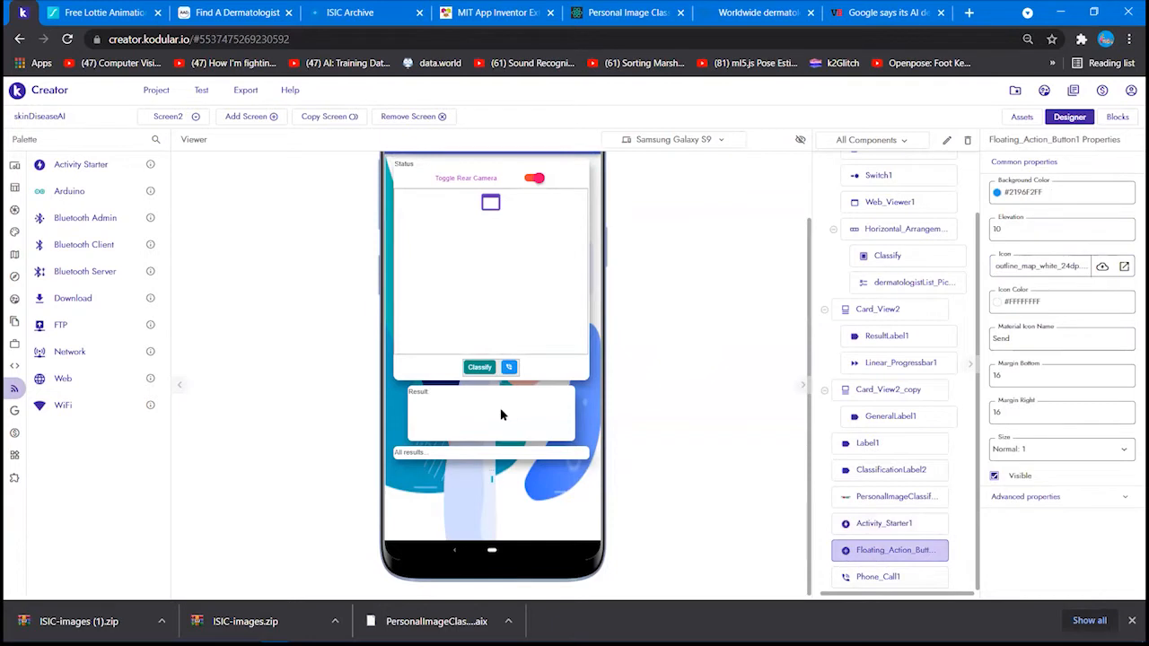
left_click(33, 165)
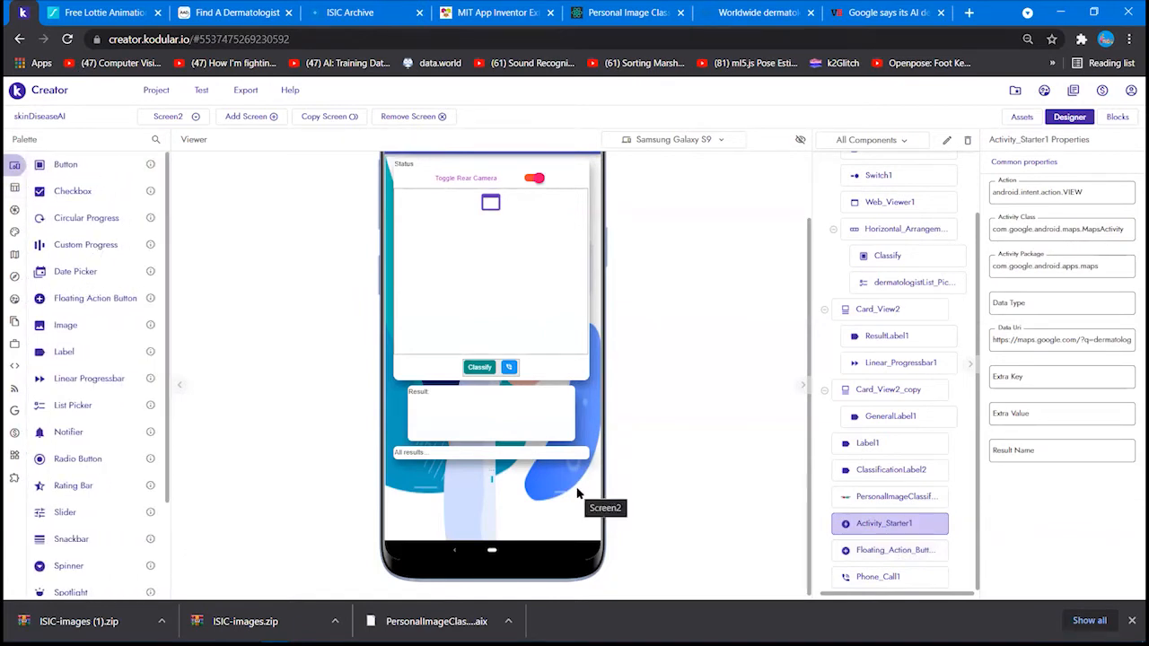
left_click_drag(92, 300, 85, 301)
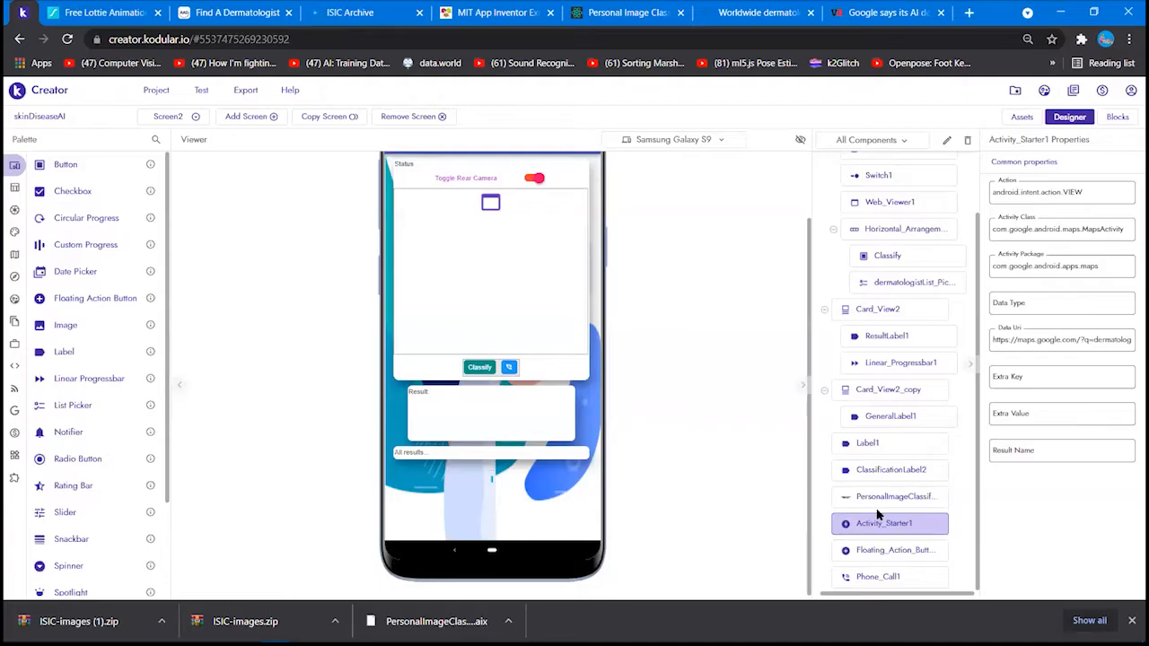
left_click(896, 552)
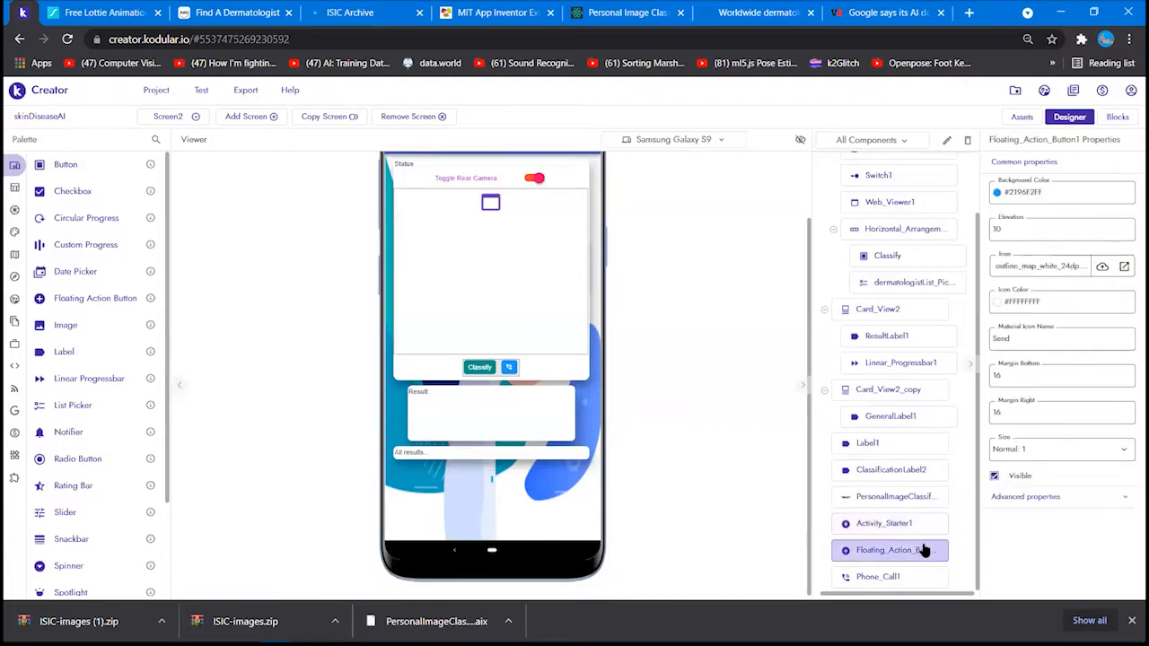
left_click(1009, 192)
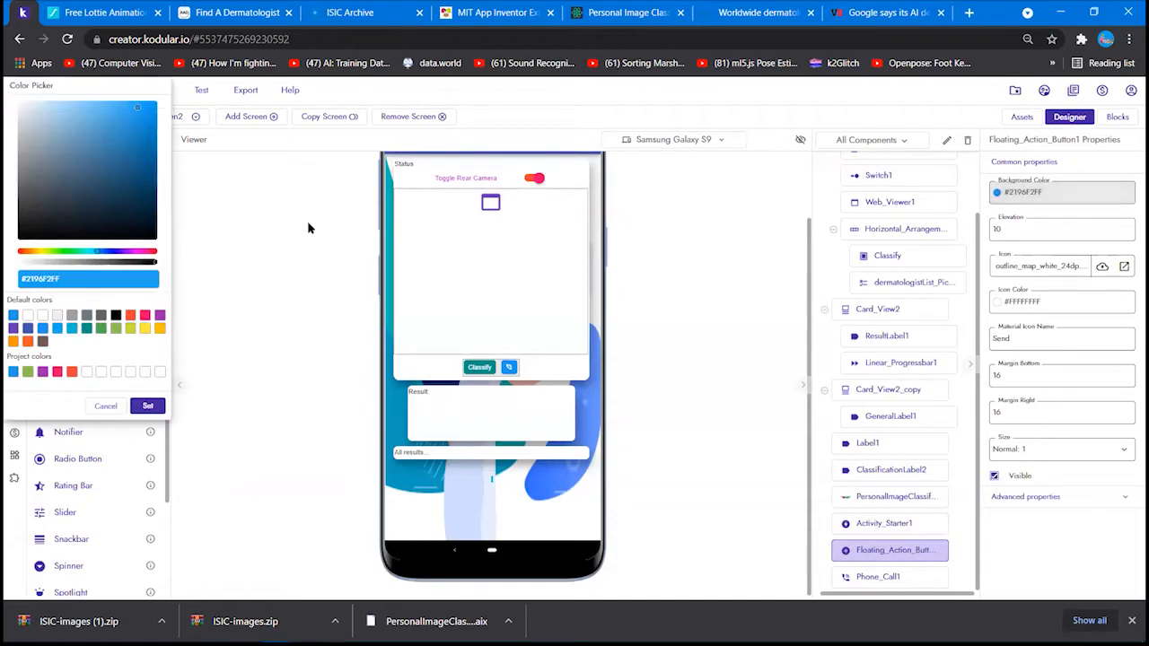
left_click(105, 405)
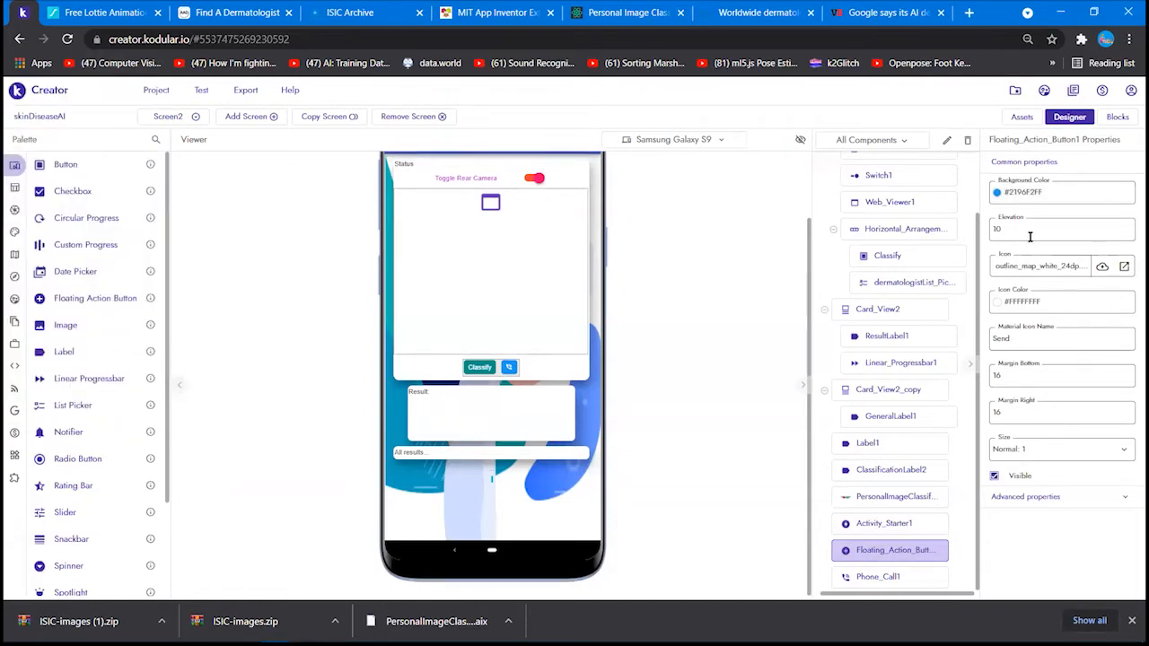
Set the icon image of Floating_Action_Button1 to None and check its material icon name
left_click(1064, 273)
left_click(1065, 274)
left_click(1065, 273)
left_click(1053, 300)
left_click_drag(1014, 340, 993, 342)
left_click(1018, 339)
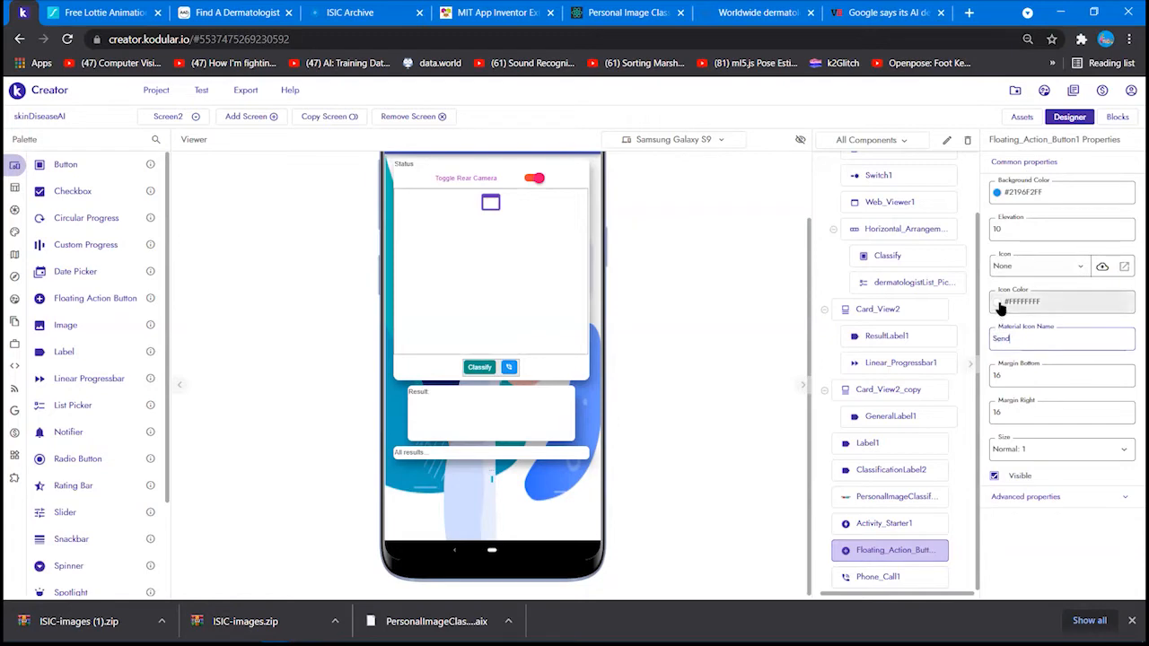
Review the icon colour and size options of Floating_Action_Button1
left_click(998, 302)
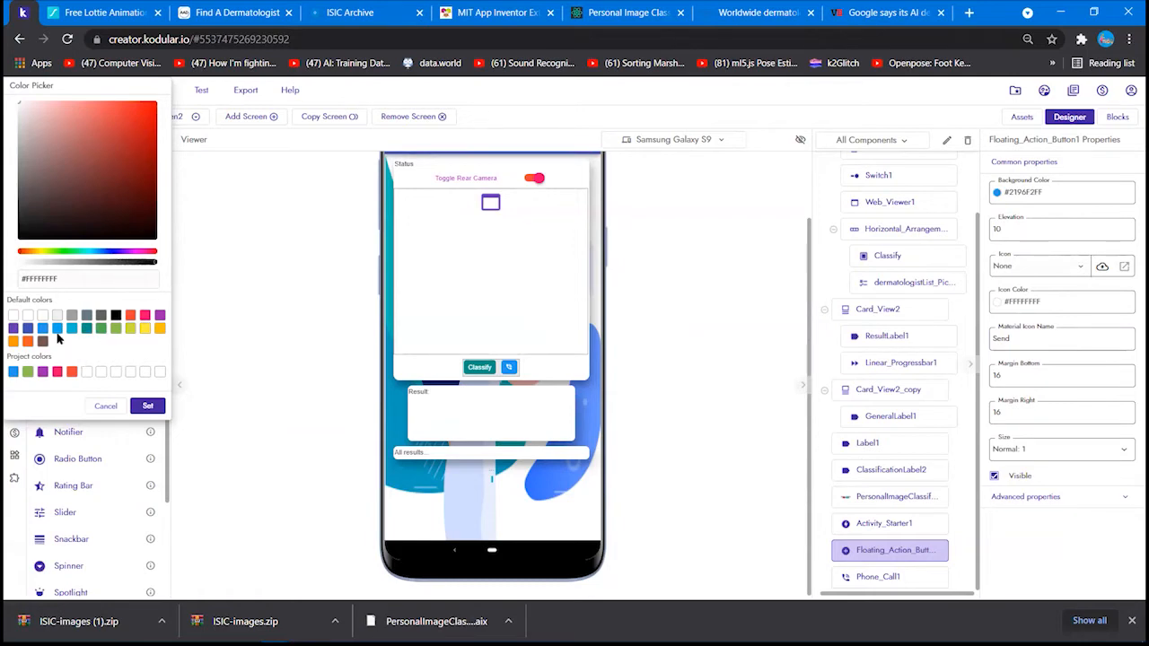
left_click(106, 408)
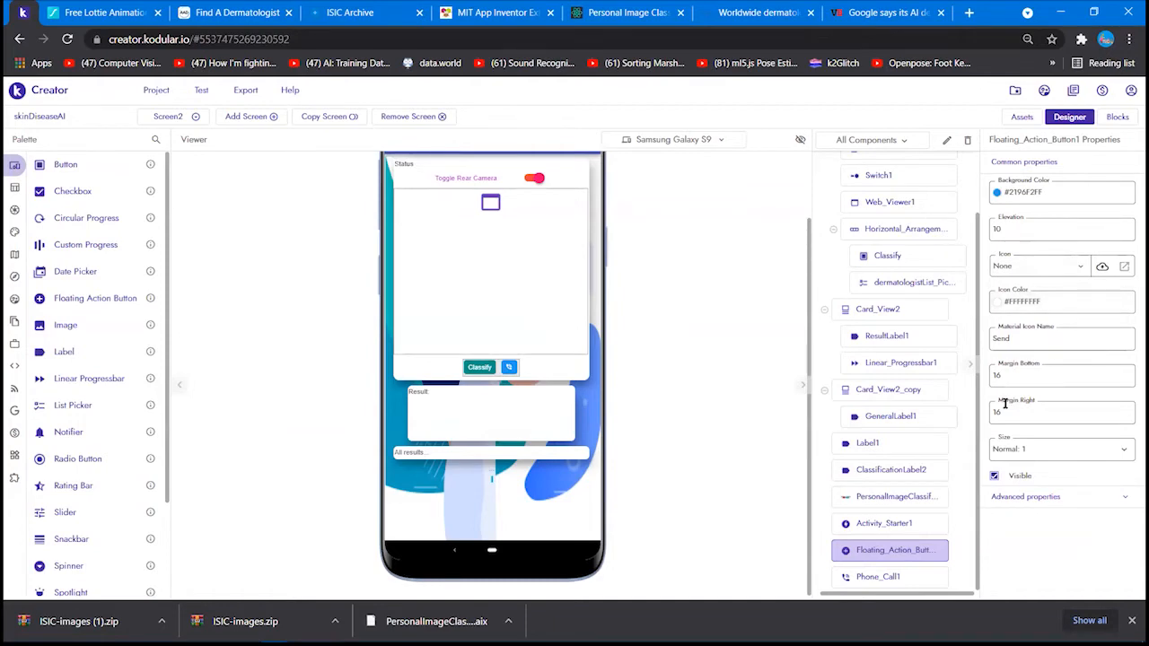
left_click(1064, 455)
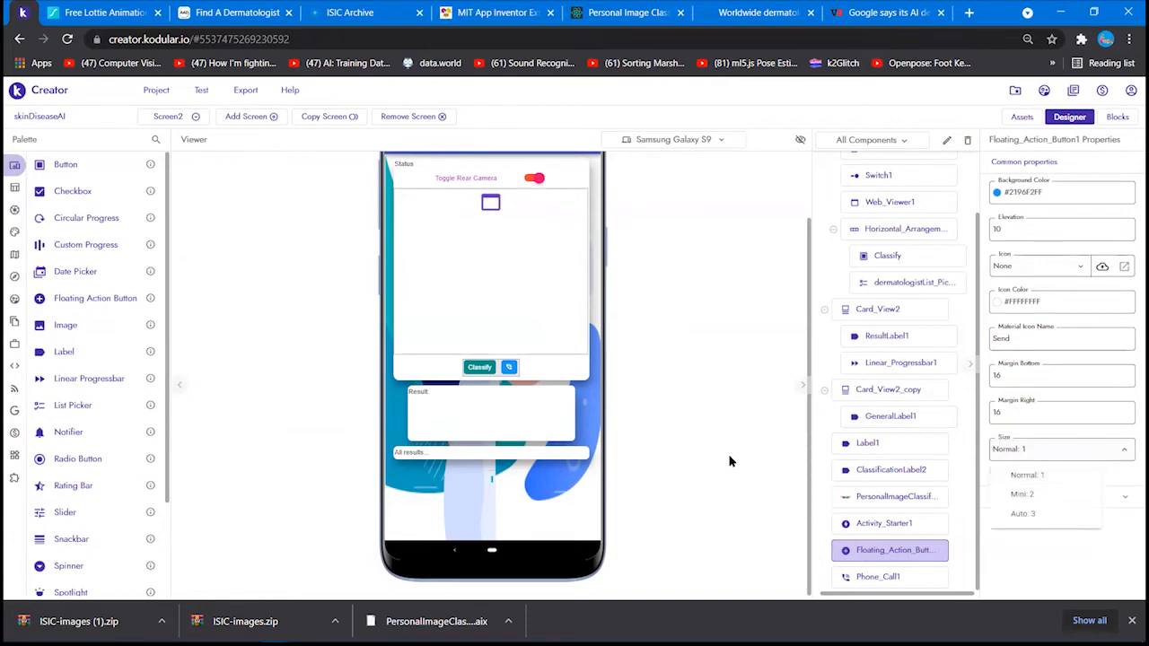
Examine Phone_Call1, the dermatologist list picker's properties and the Phone Call component among the social components
left_click(893, 576)
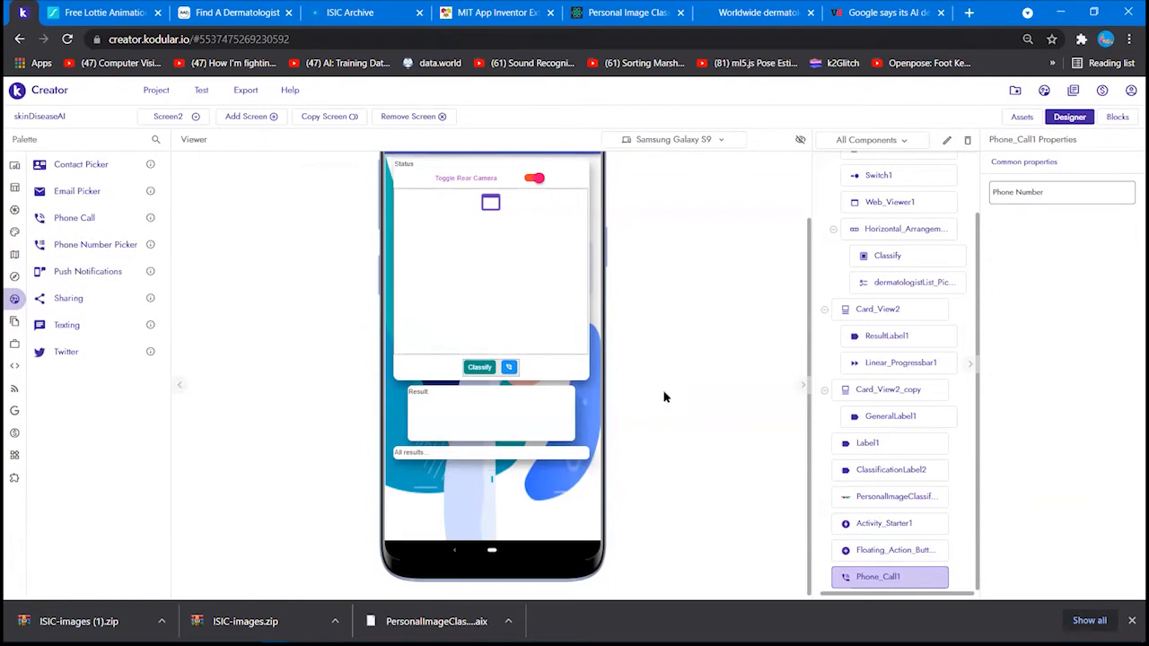
left_click(507, 370)
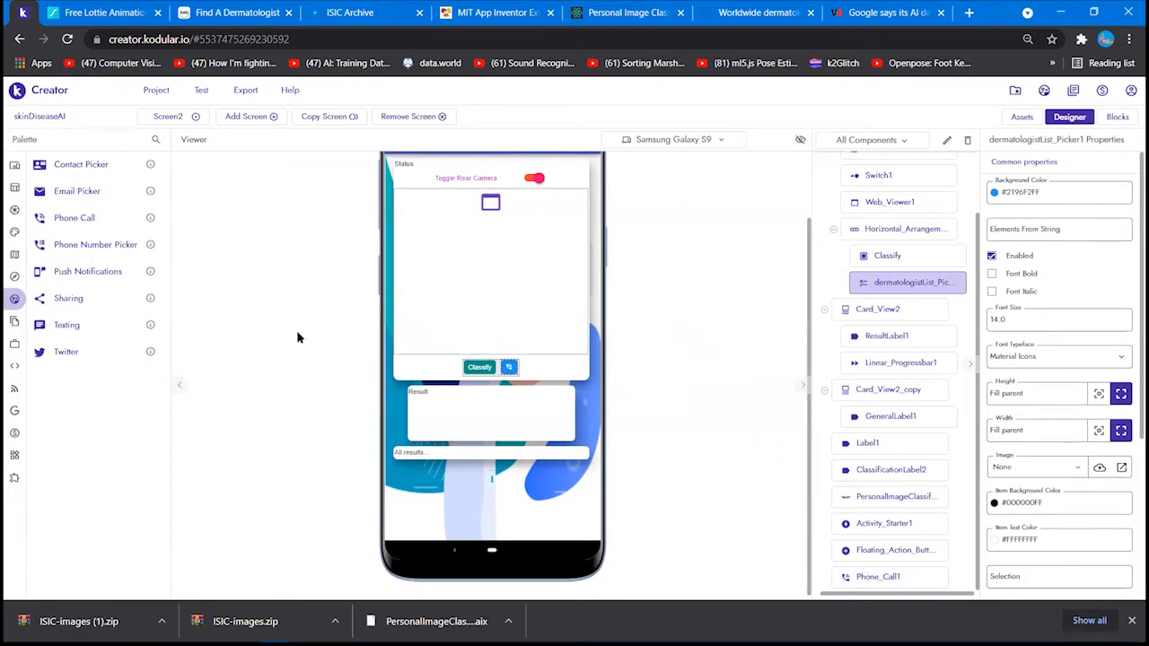
mouse_move(36, 299)
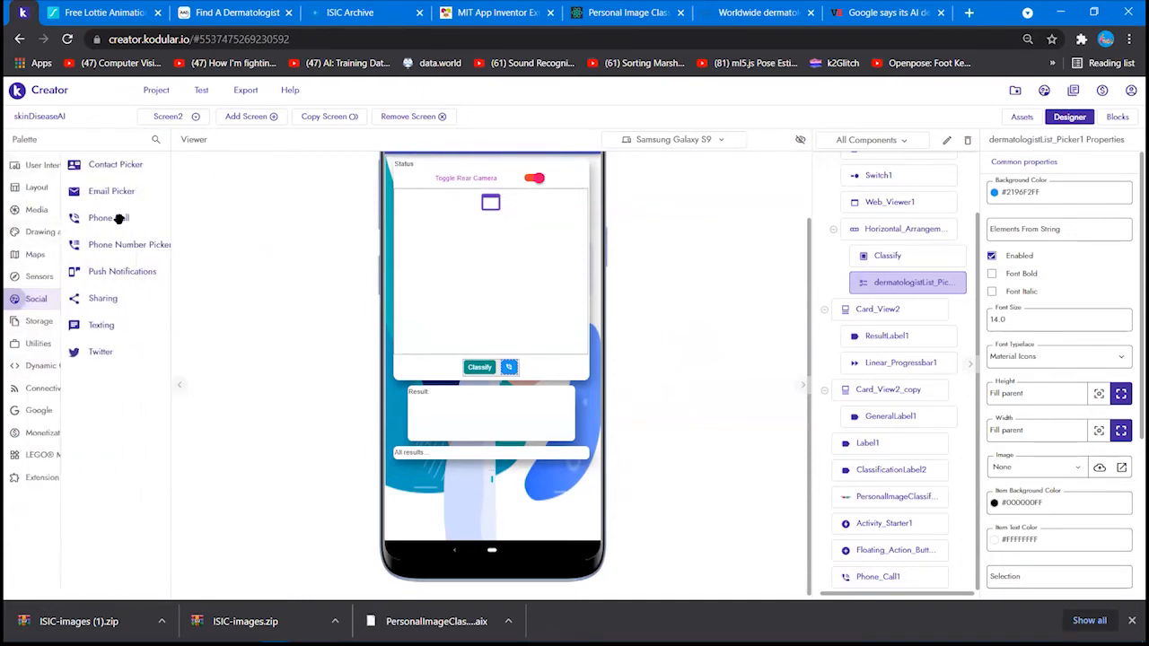
left_click_drag(71, 221, 79, 228)
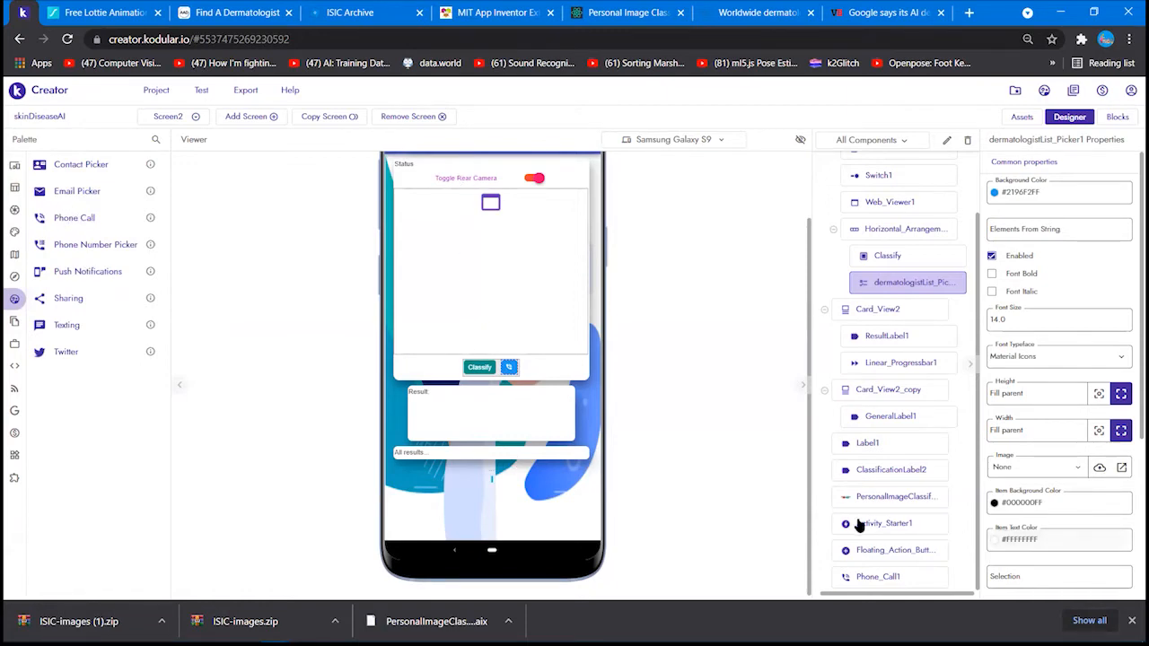
scroll(857, 525, "up", 1)
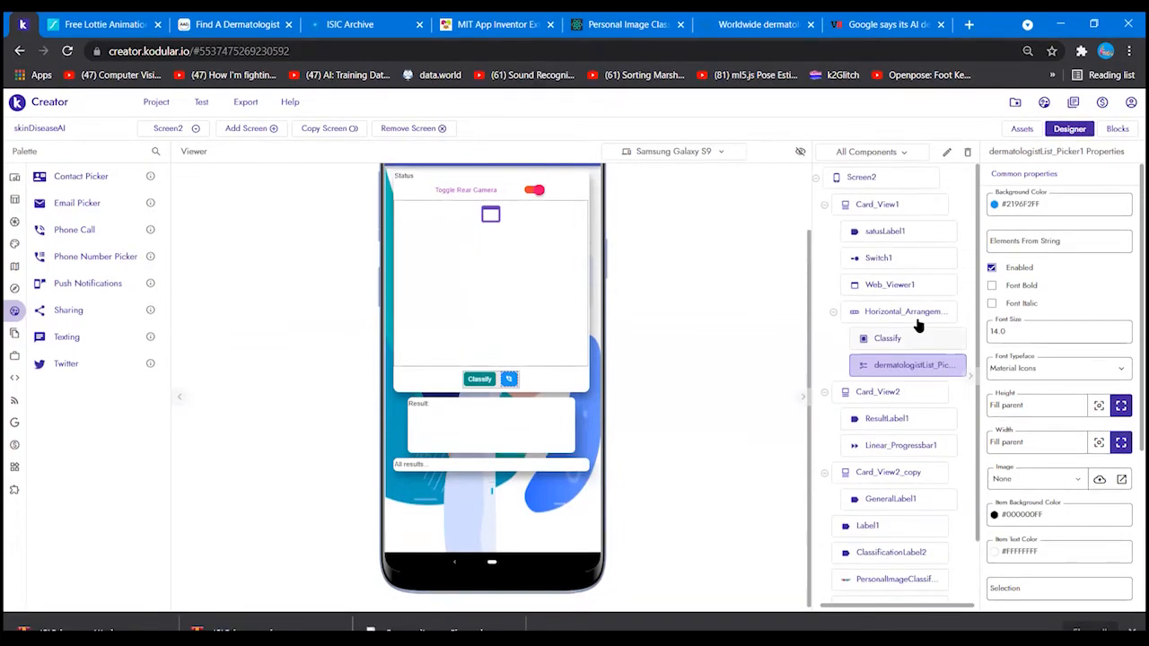
scroll(687, 215, "down", 1)
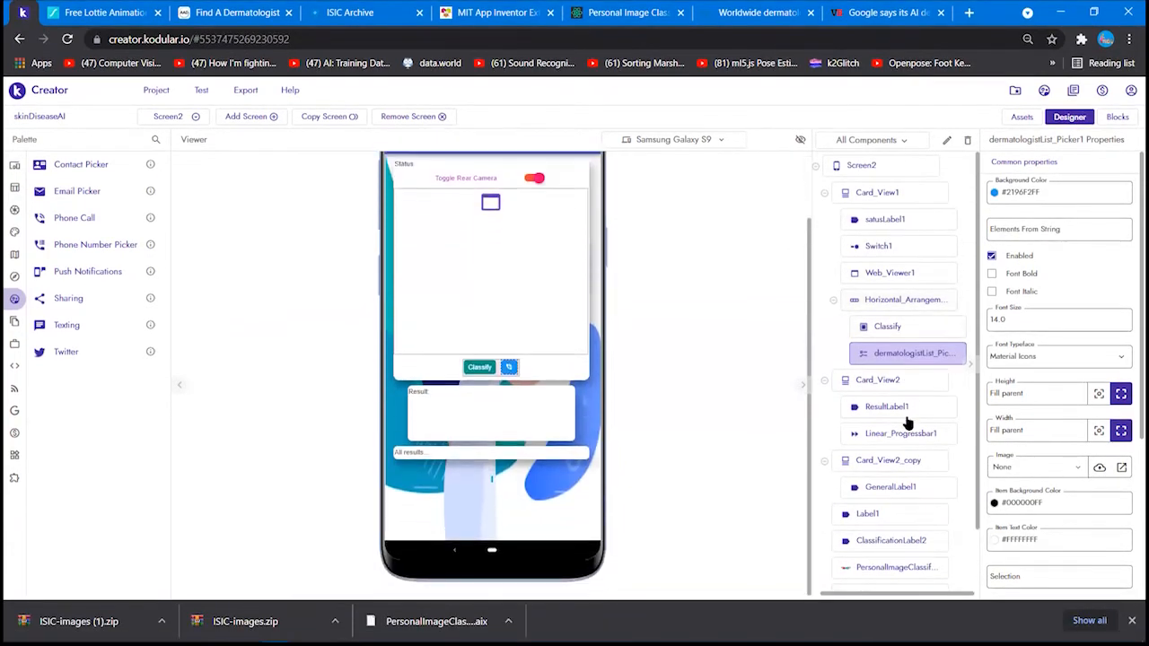
scroll(908, 426, "down", 2)
Check Phone_Call1's phone number property and review the properties of Floating_Action_Button1
left_click(904, 579)
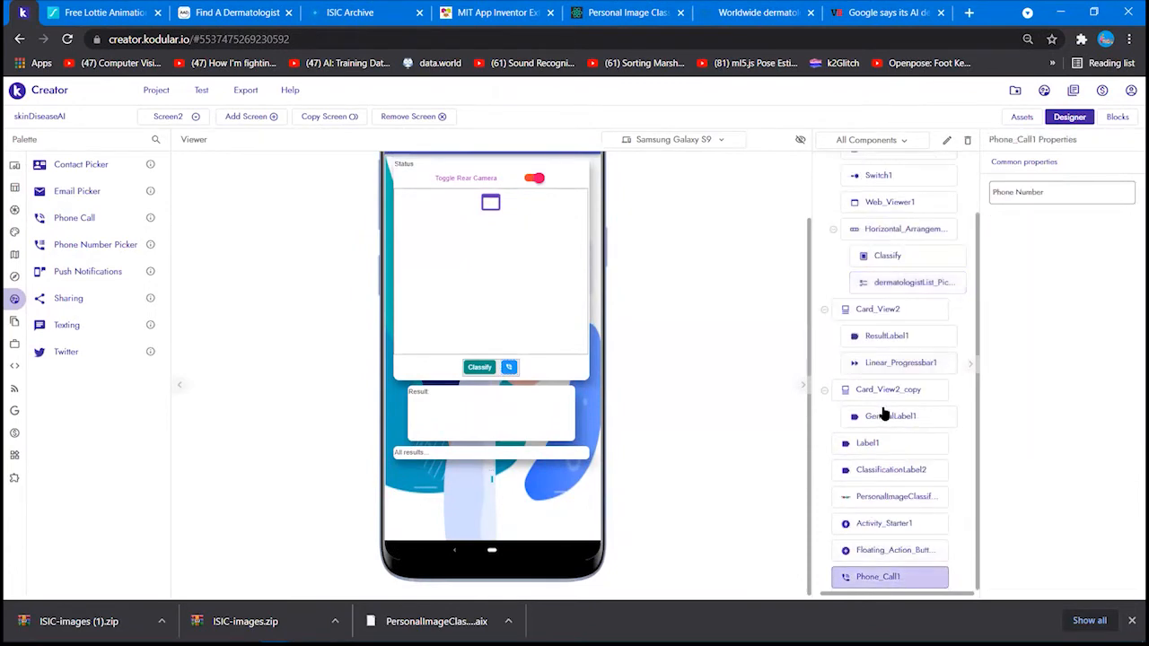
scroll(884, 408, "up", 2)
scroll(672, 311, "up", 2)
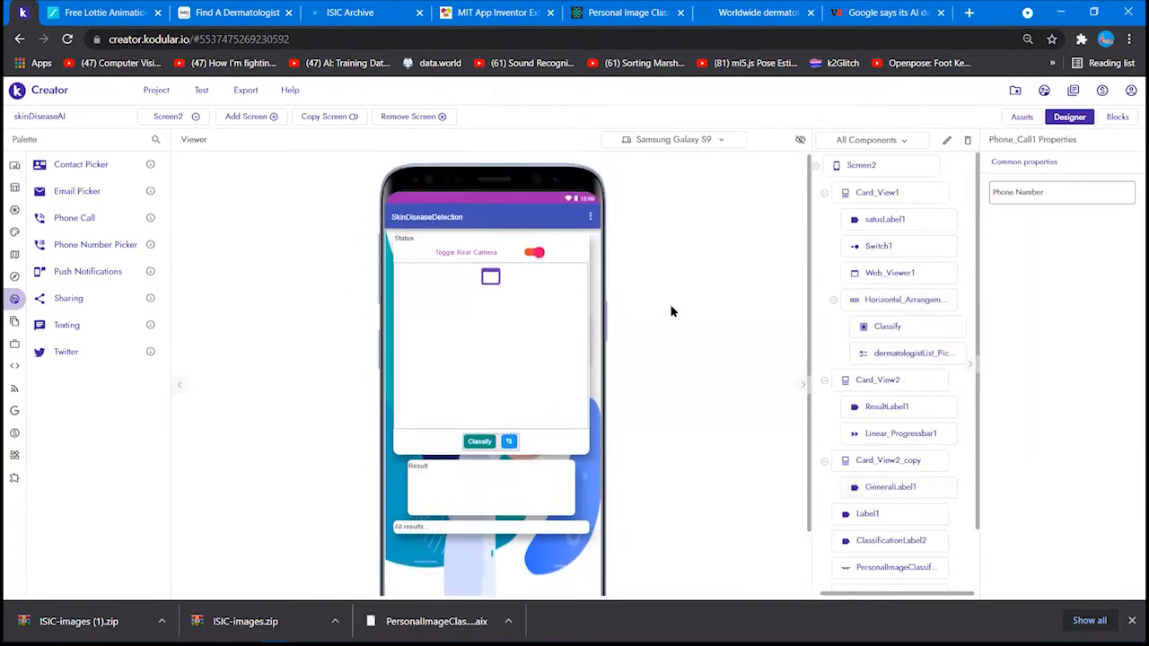
left_click(1046, 189)
left_click(1052, 271)
scroll(877, 366, "down", 1)
left_click(893, 550)
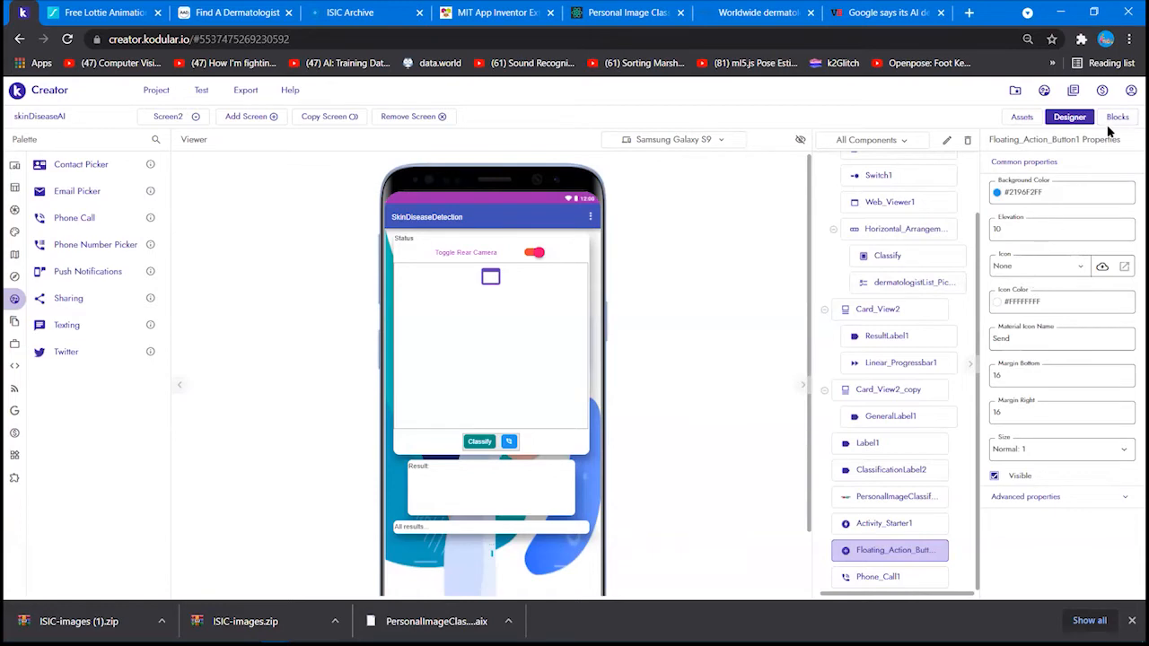
Check Web_Viewer1's properties and the WebViewer choices available for PersonalImageClassifier1
left_click(526, 354)
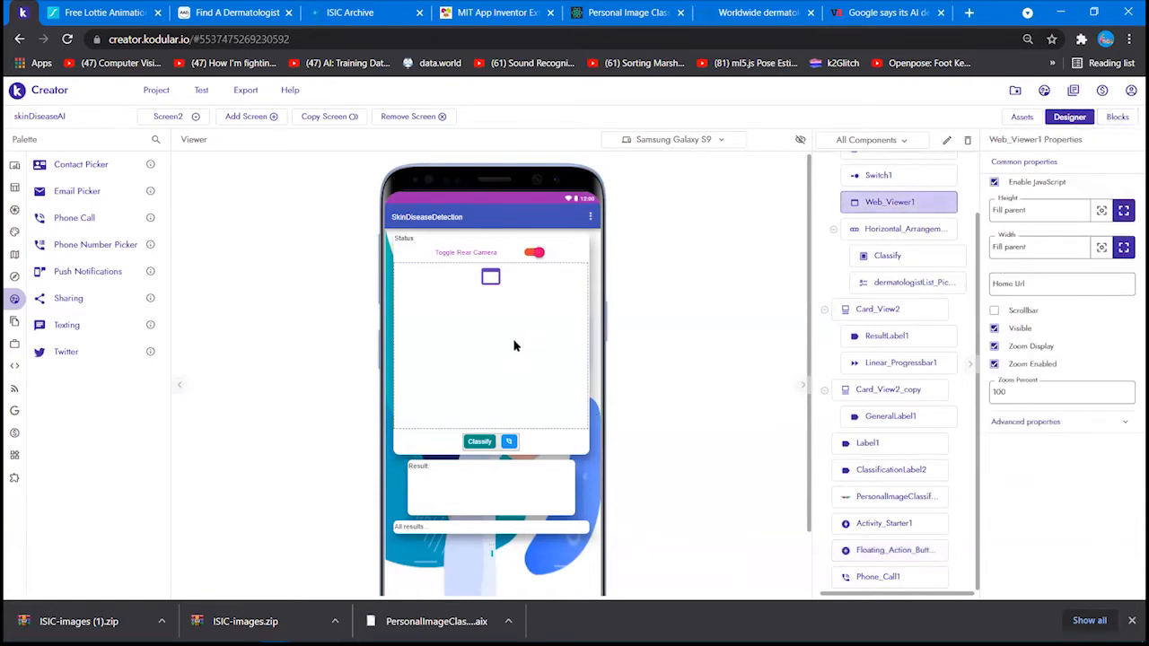
left_click(893, 496)
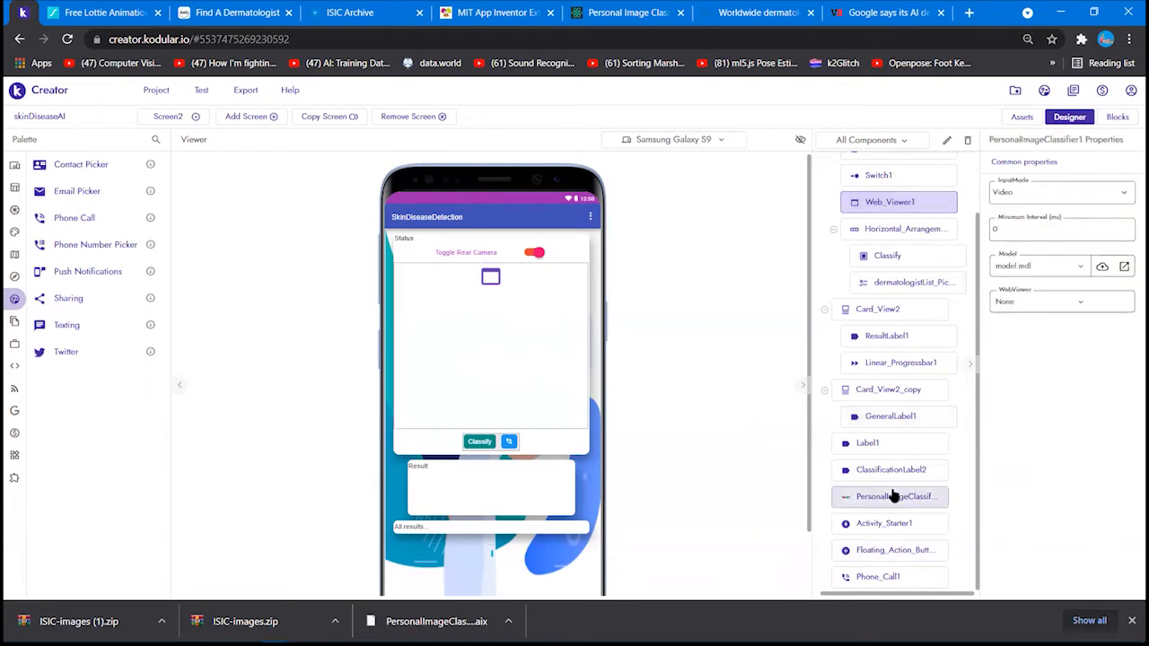
left_click(1083, 304)
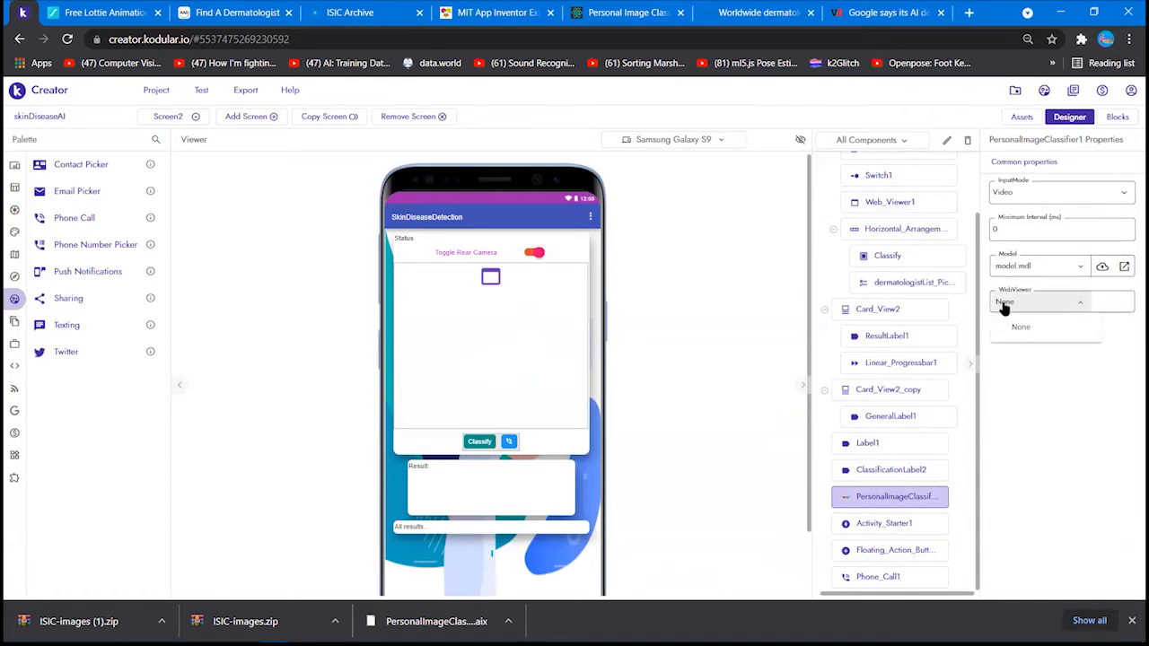
left_click(540, 308)
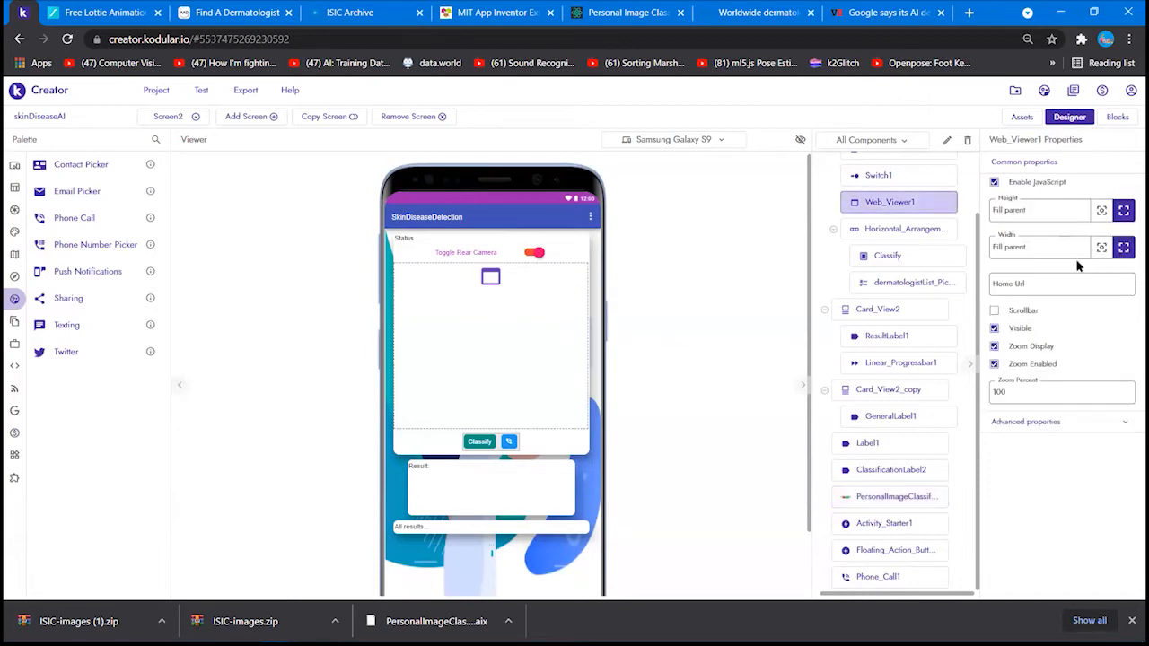
left_click(894, 499)
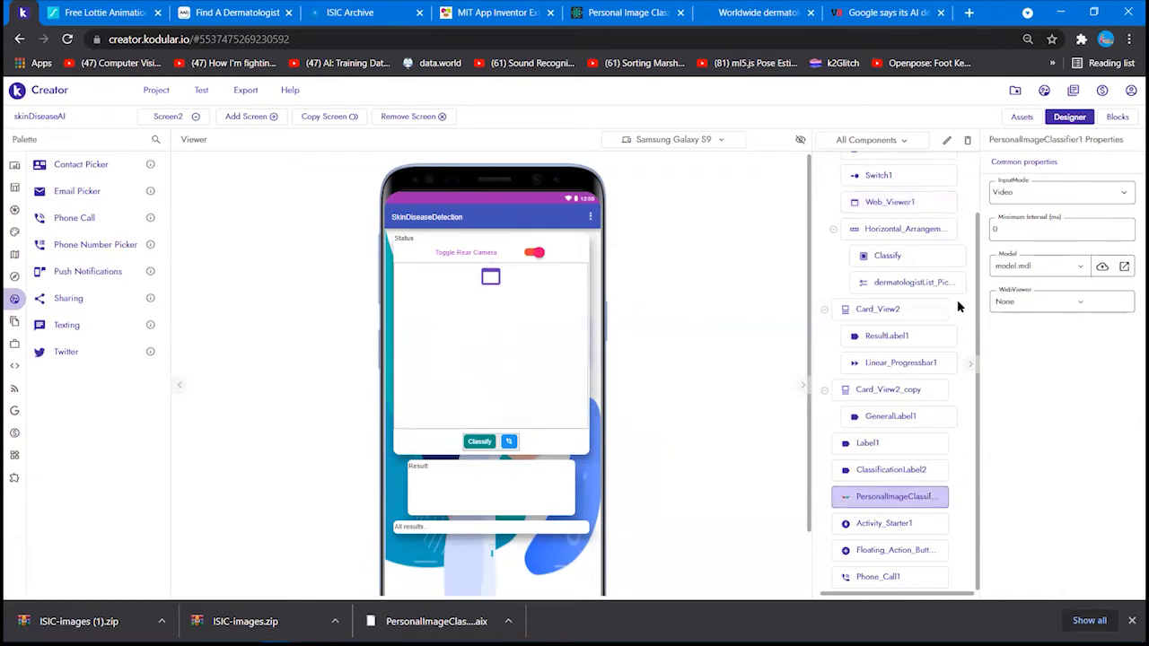
left_click(1069, 303)
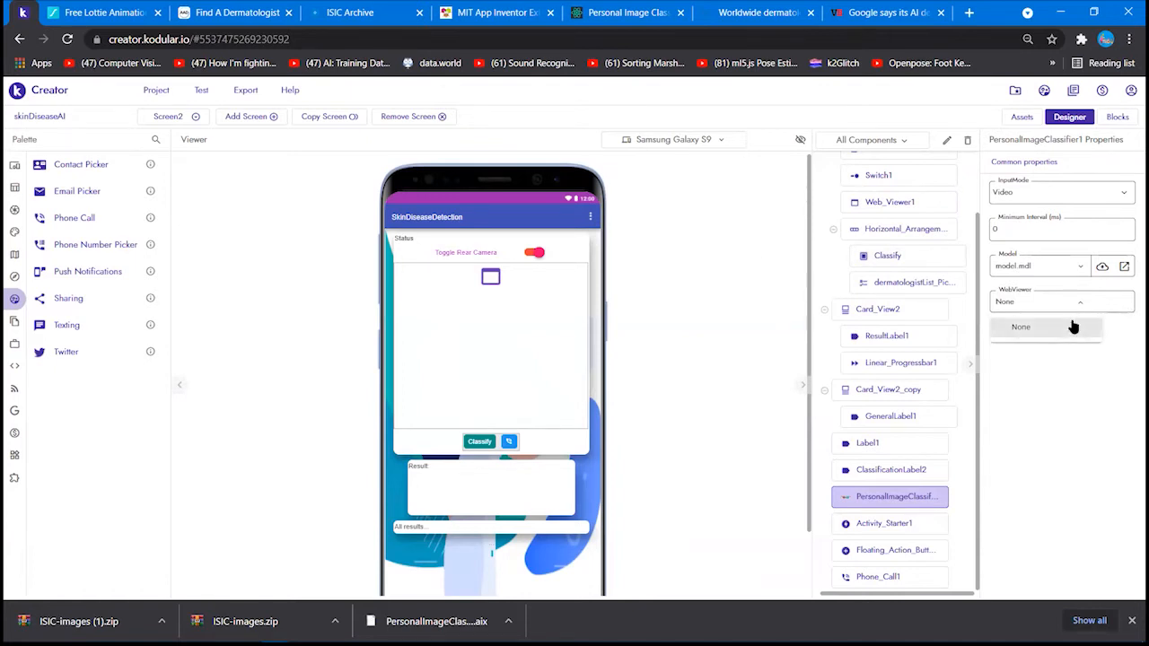
left_click(1108, 305)
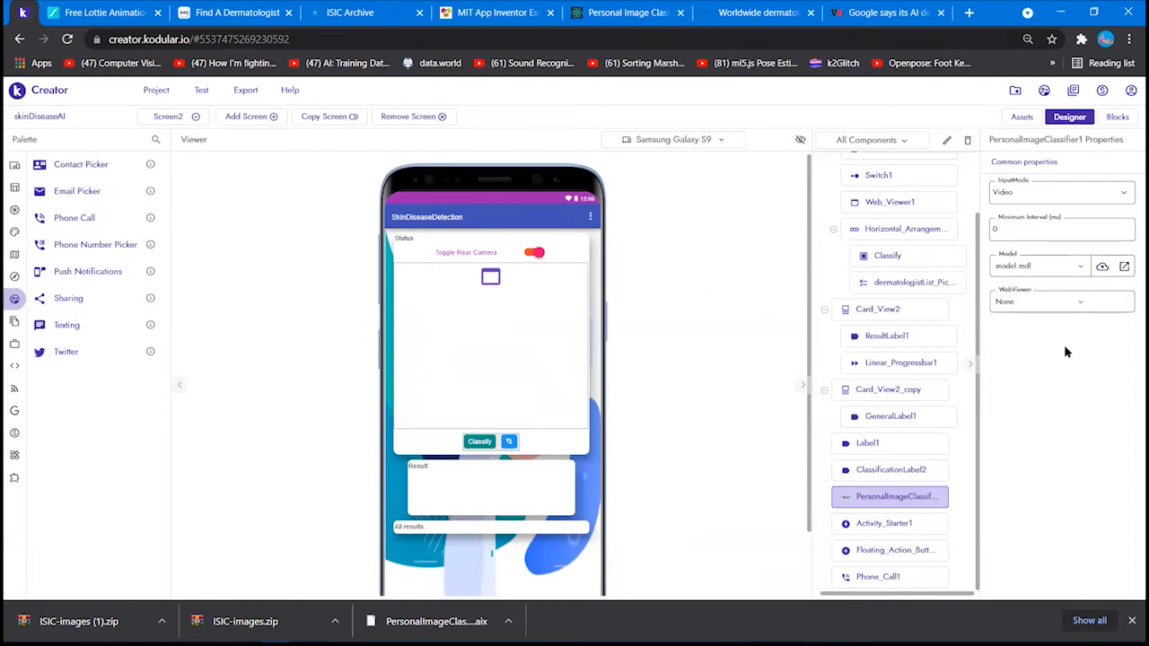
left_click(1078, 305)
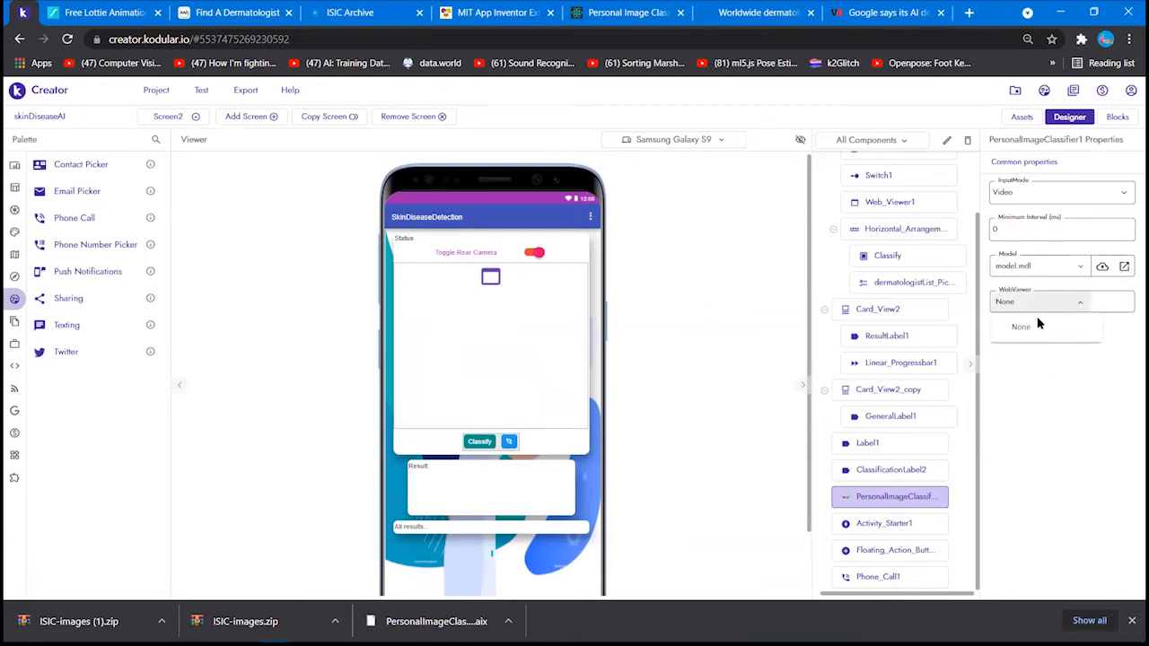
Review Web_Viewer1's properties and recheck the WebViewer choices offered for PersonalImageClassifier1
left_click(1031, 393)
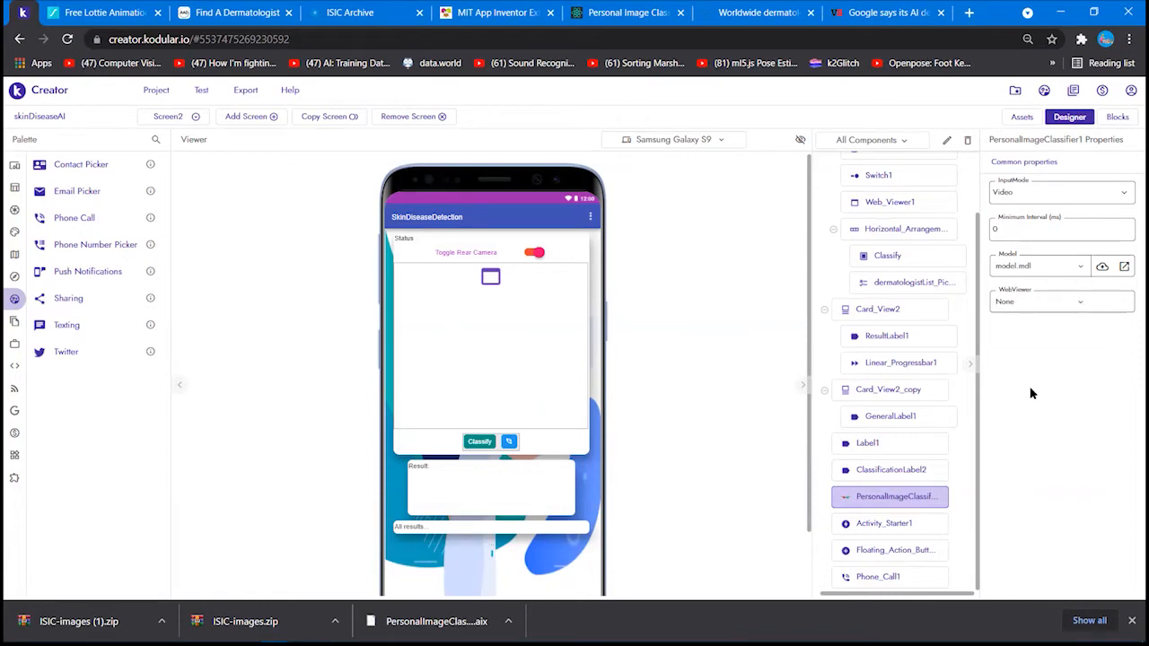
left_click(534, 326)
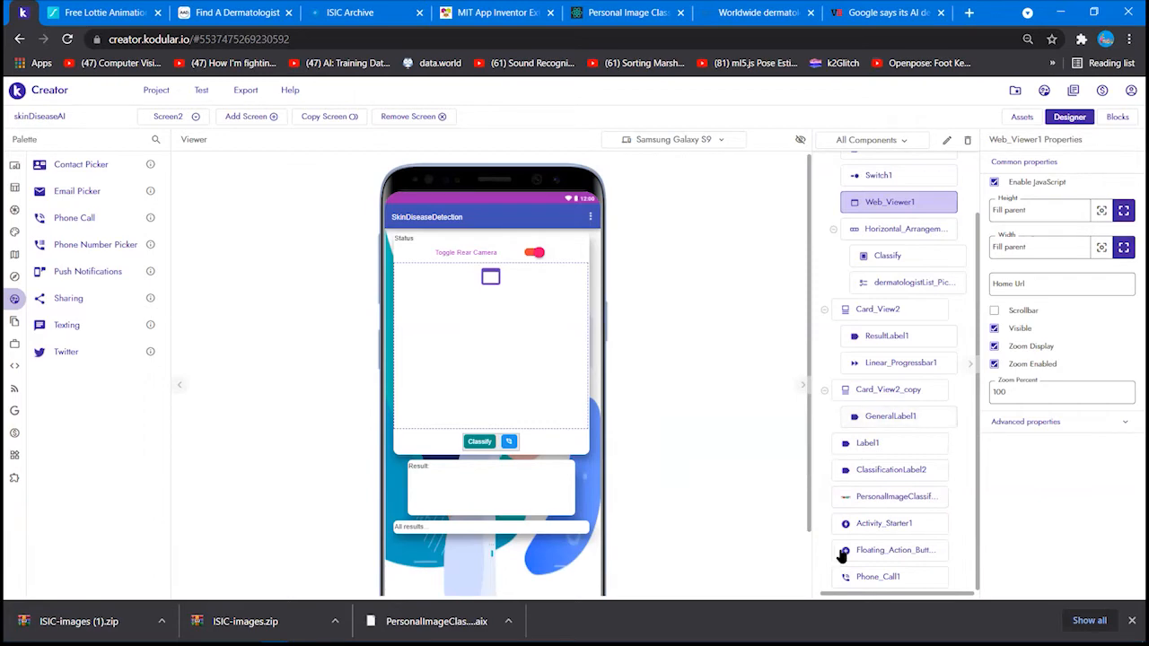
left_click(916, 498)
left_click(1038, 306)
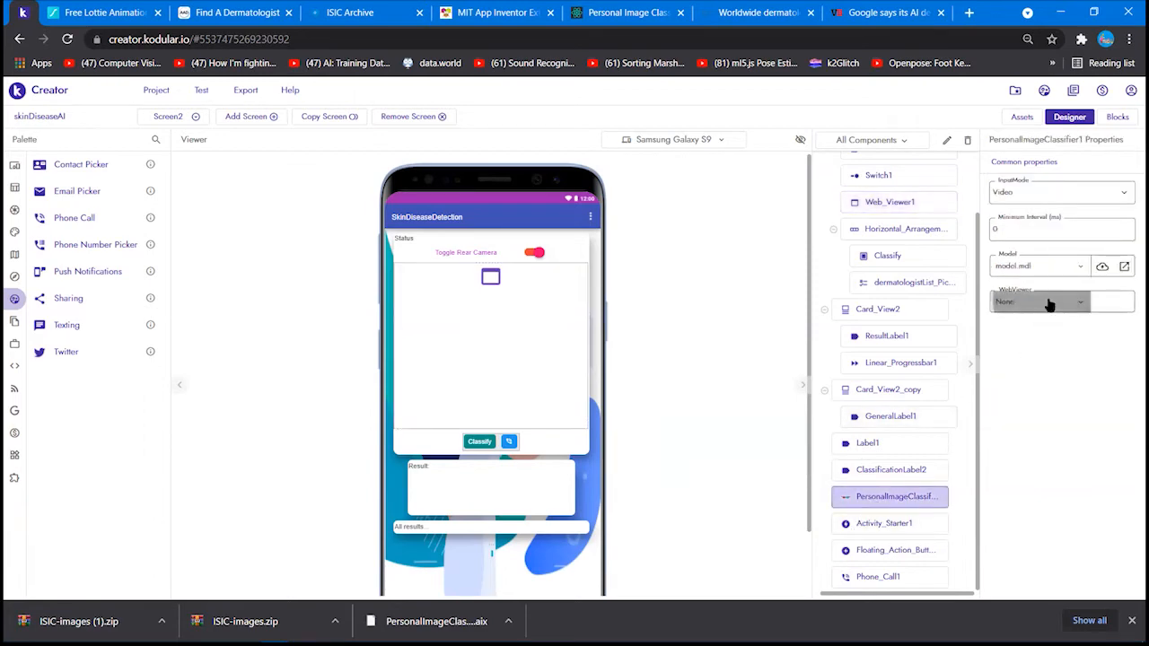
left_click(1081, 433)
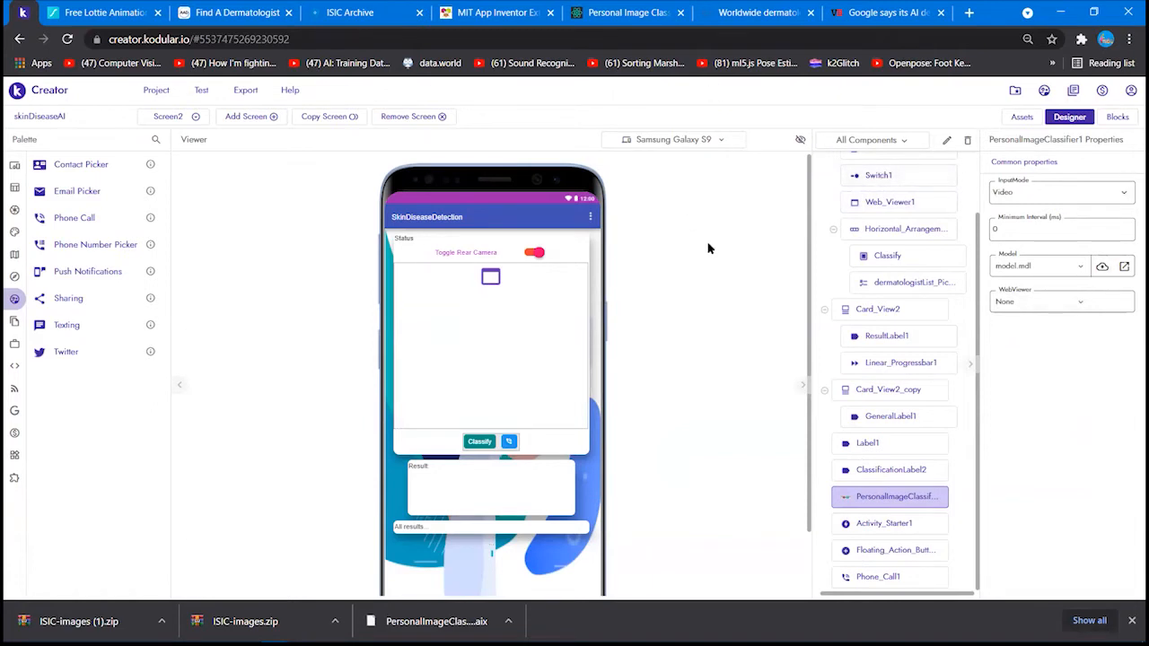
Look over the Kodular project list, switch to the Personal Image Classifier site and highlight its address classifier.appinventor.mit.edu/oldpic/
left_click(1015, 92)
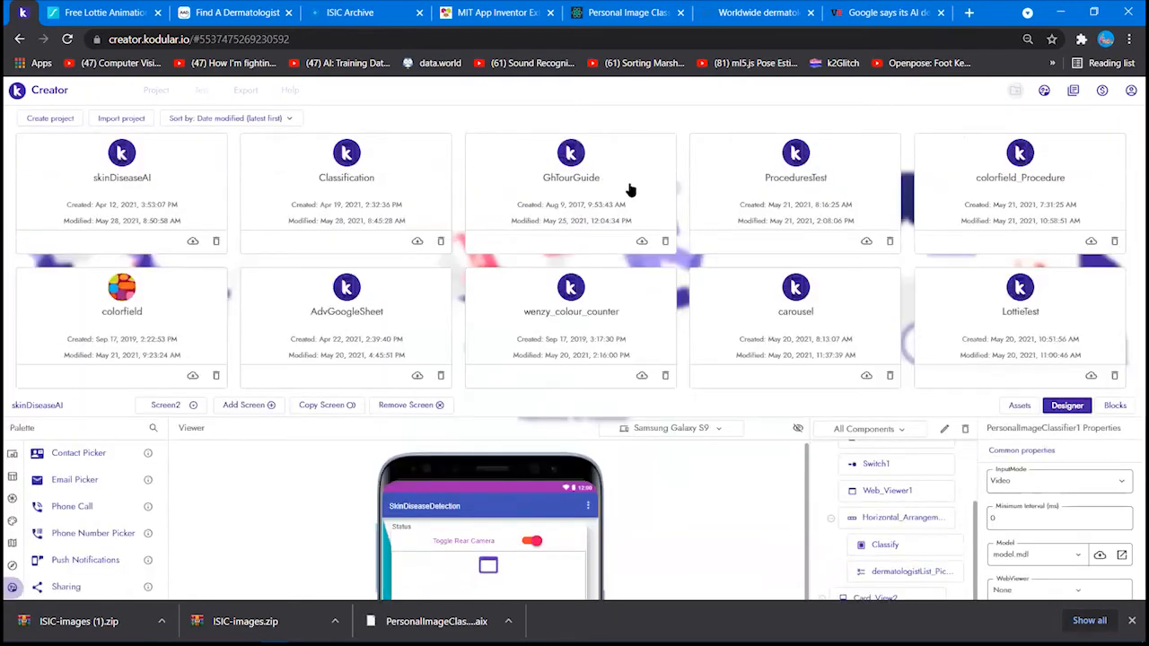
left_click(628, 13)
double_click(330, 38)
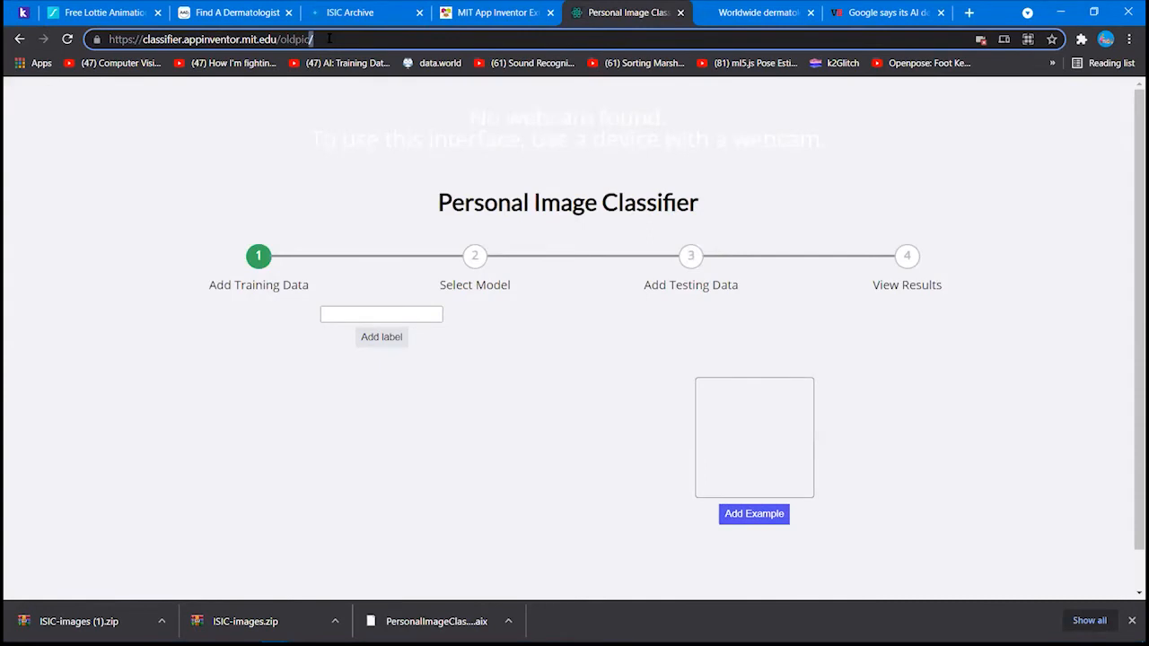
triple_click(329, 39)
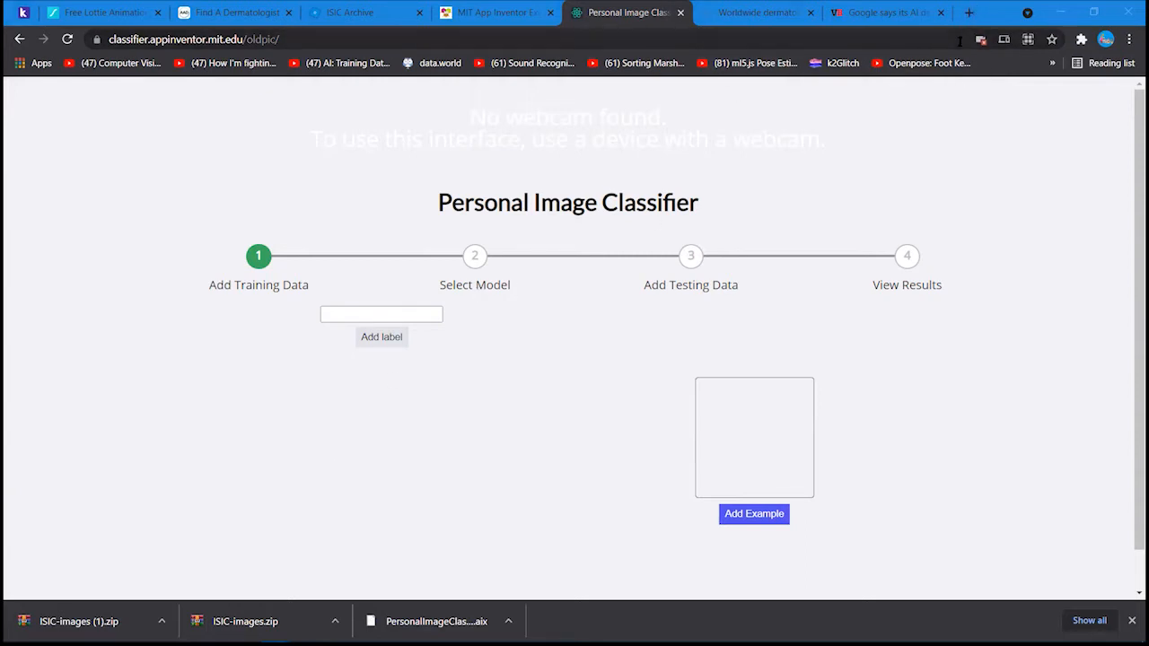
Add a training label named Benign to the Personal Image Classifier
left_click(355, 316)
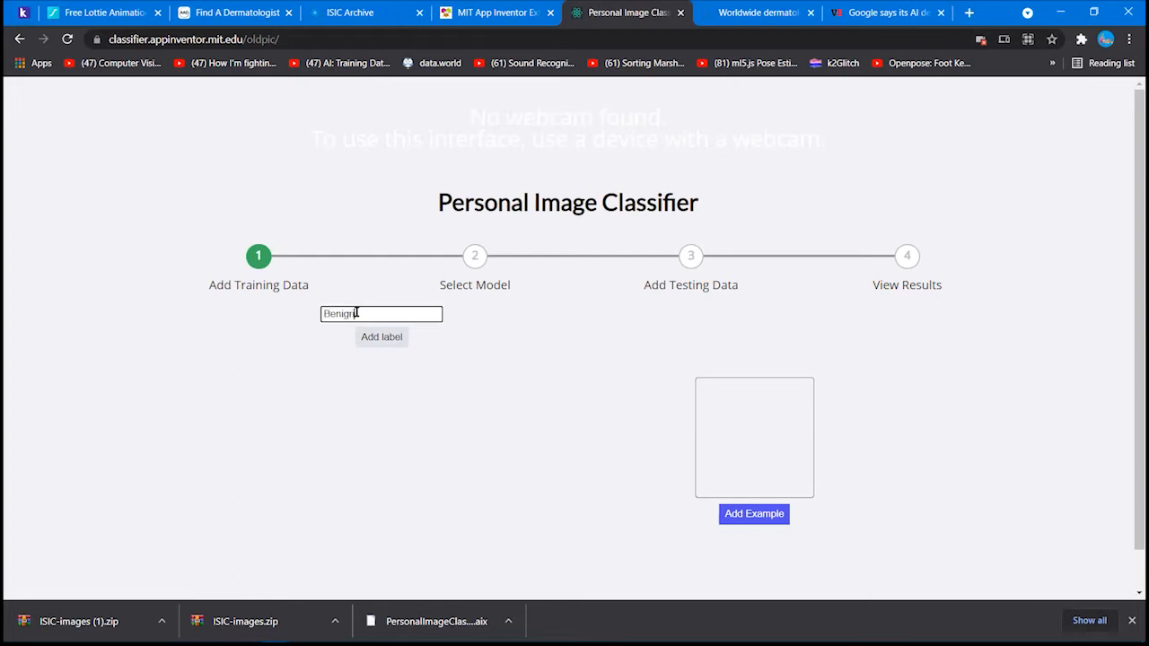
left_click(389, 346)
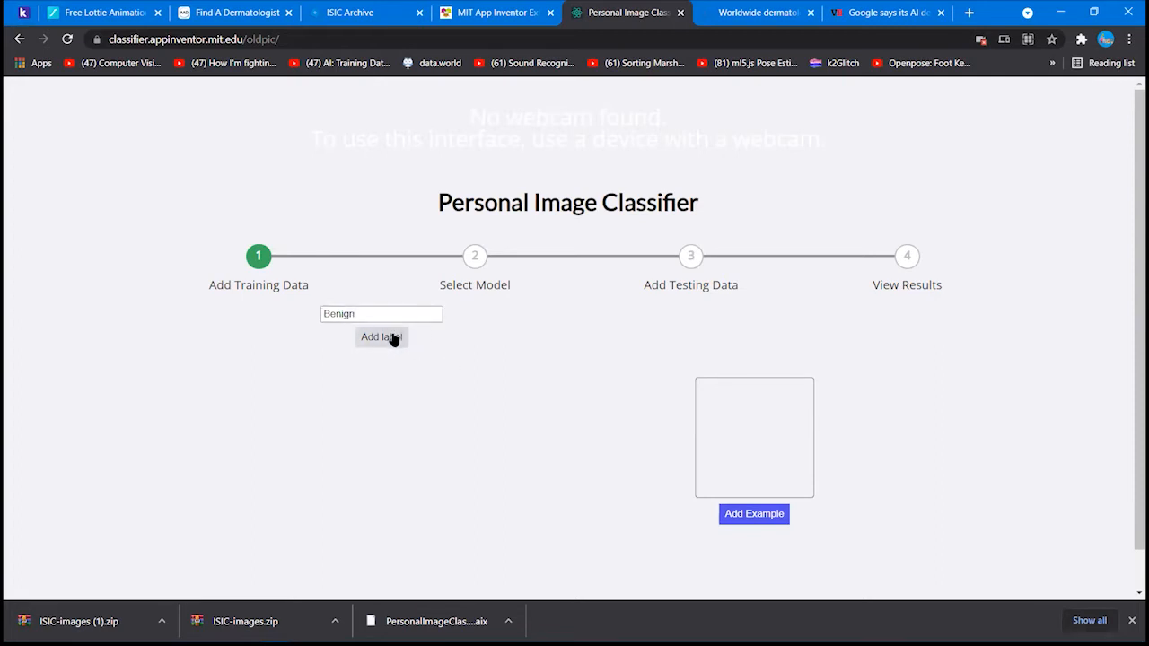
left_click(393, 338)
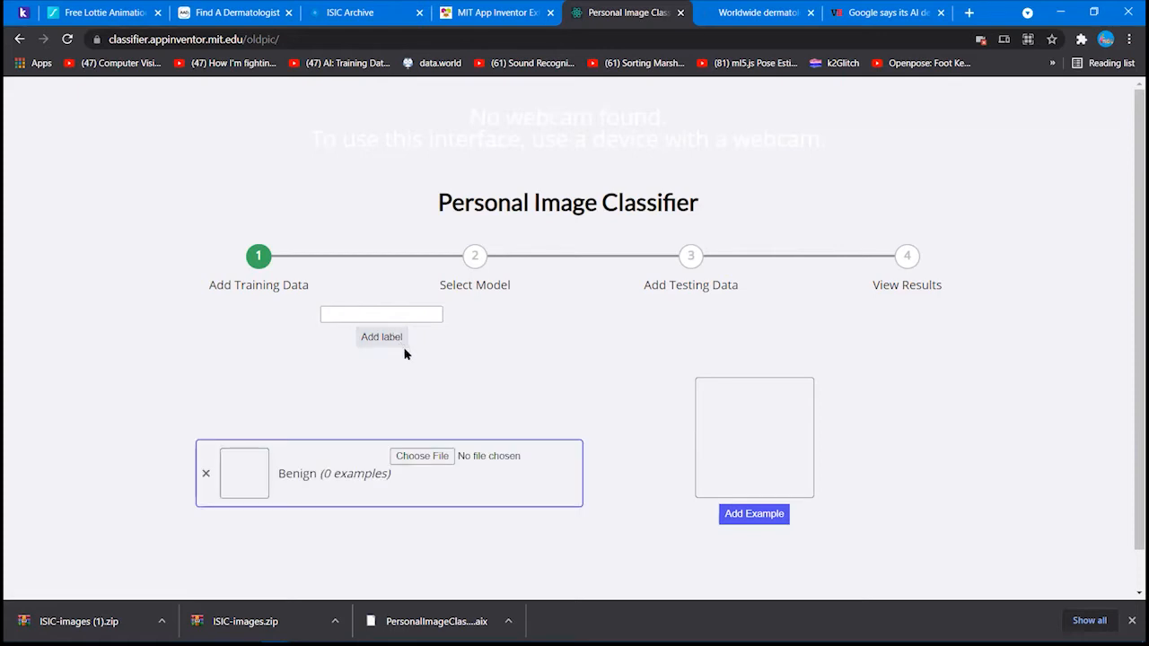
Upload ISIC_0000000 from Downloads > Benign > ISIC-images > UDA-1 as a training example for the Benign label
left_click(409, 459)
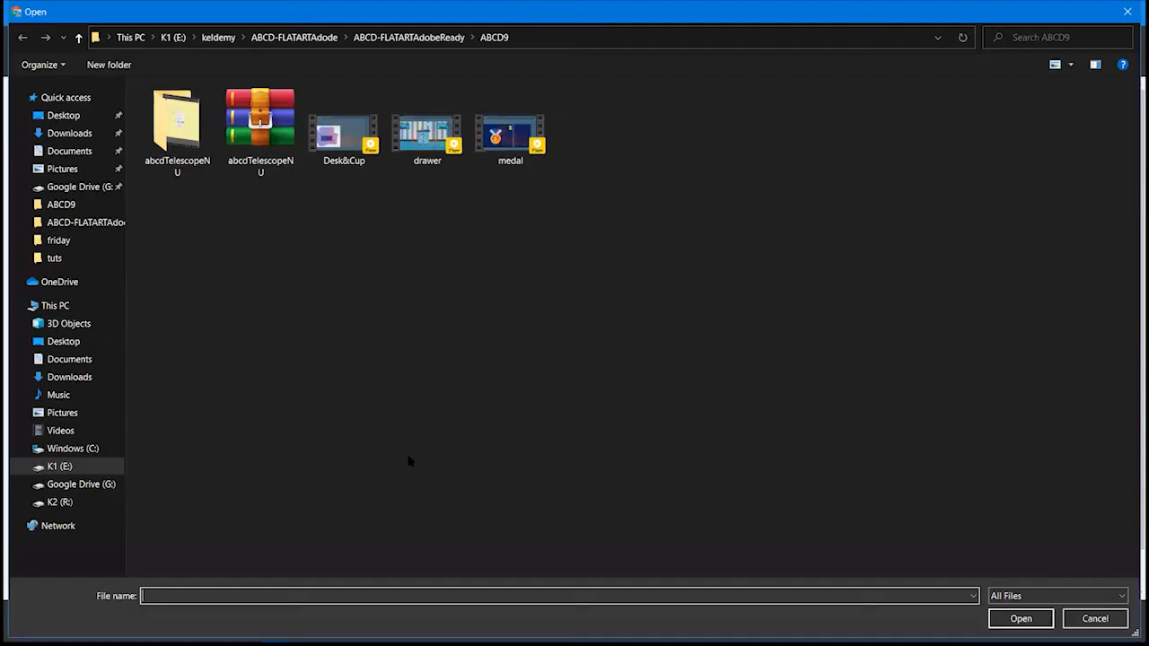
left_click(69, 134)
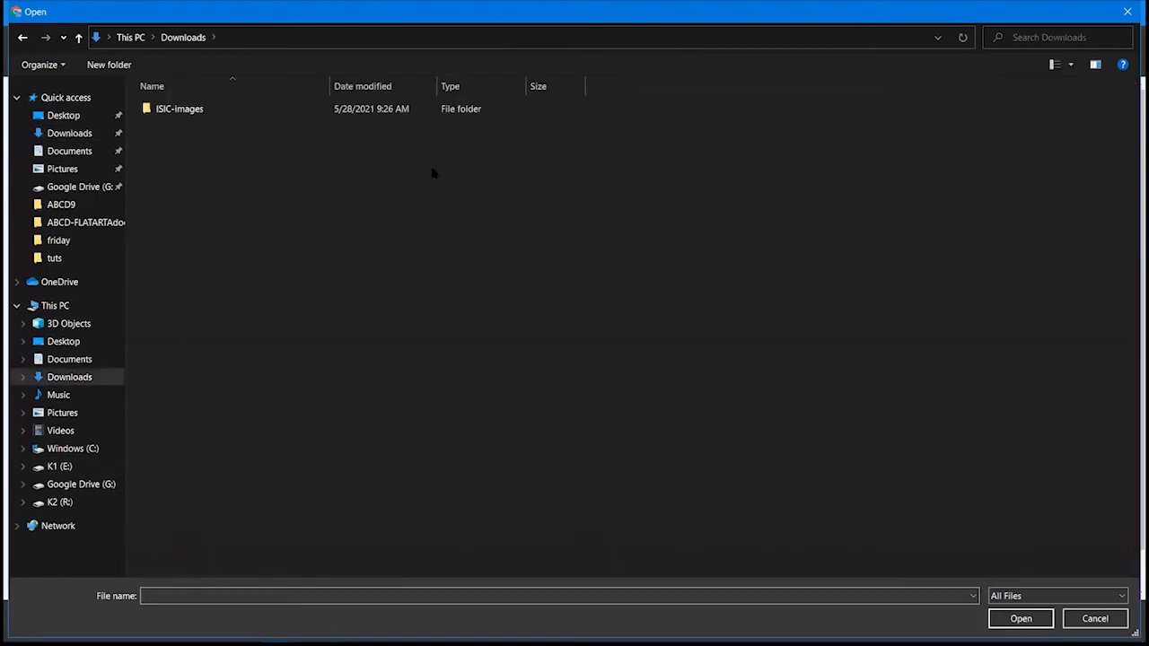
double_click(213, 112)
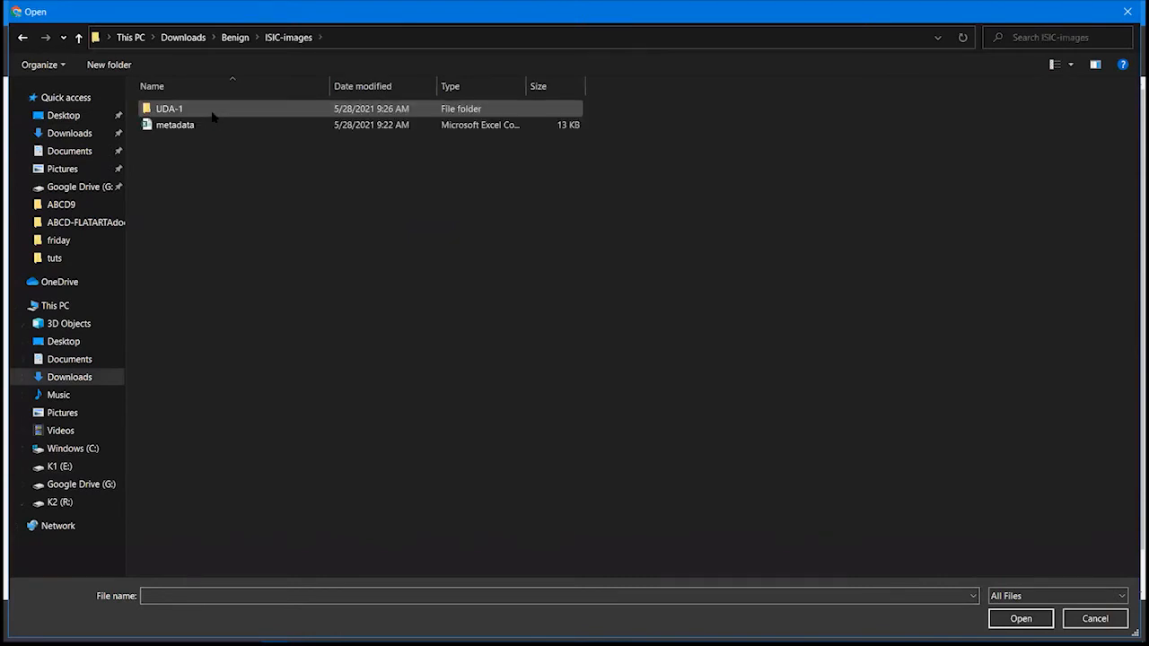
double_click(213, 111)
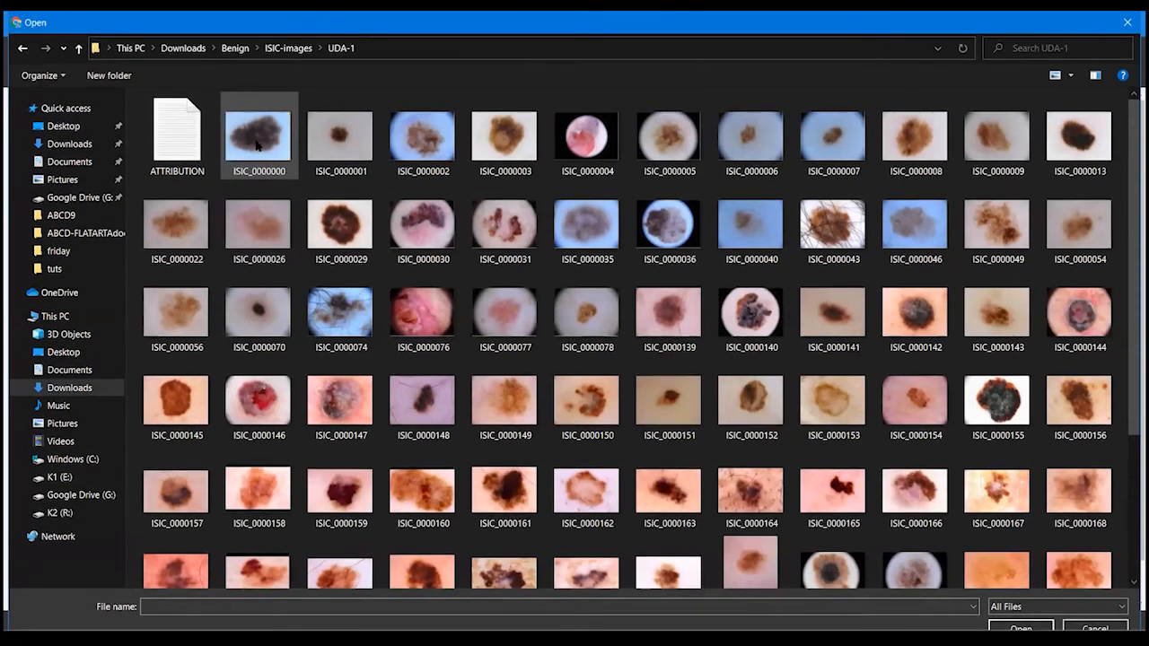
left_click(258, 143)
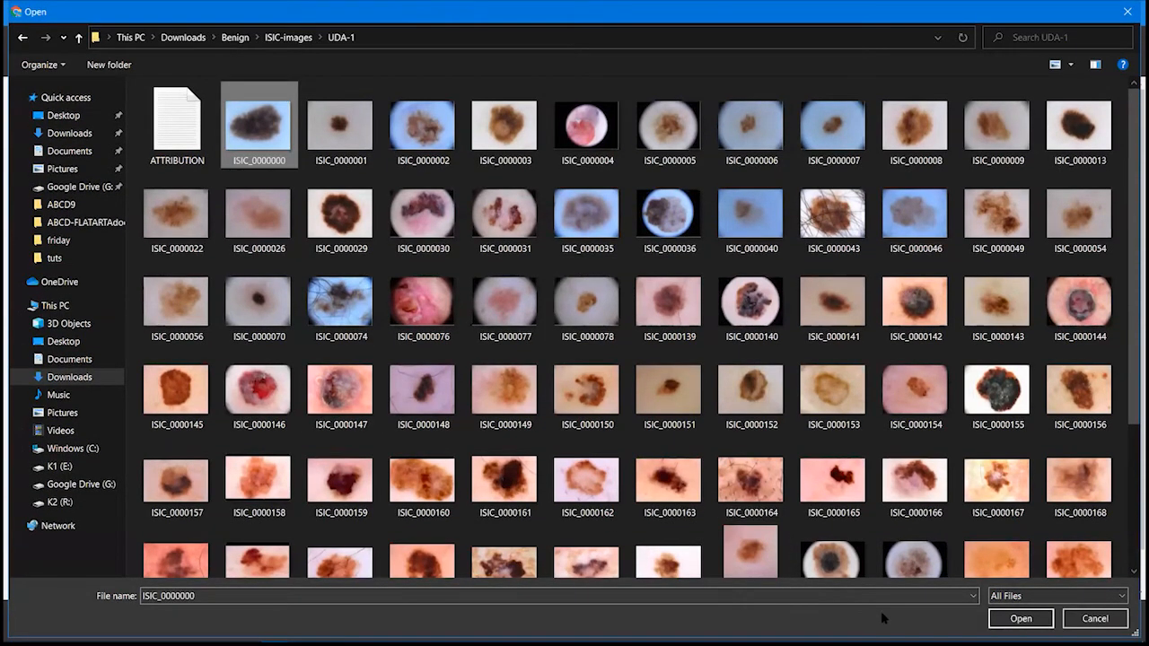
left_click(1020, 619)
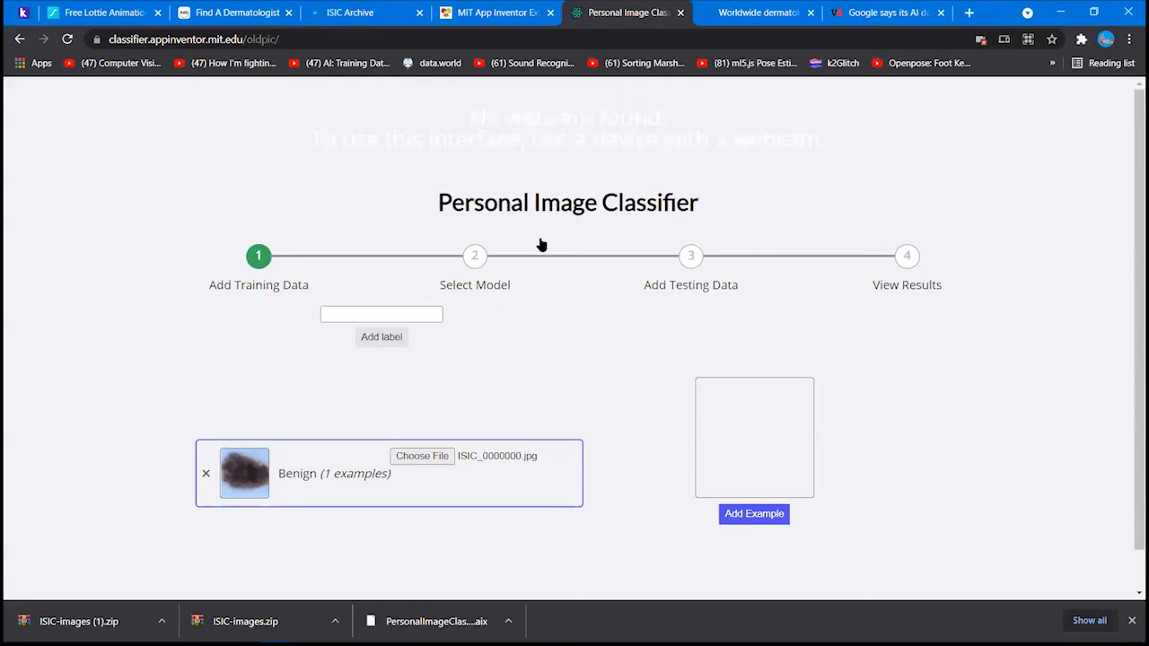
Look through the malignant lesion images in the ISIC Archive gallery and return to the Personal Image Classifier
left_click(325, 10)
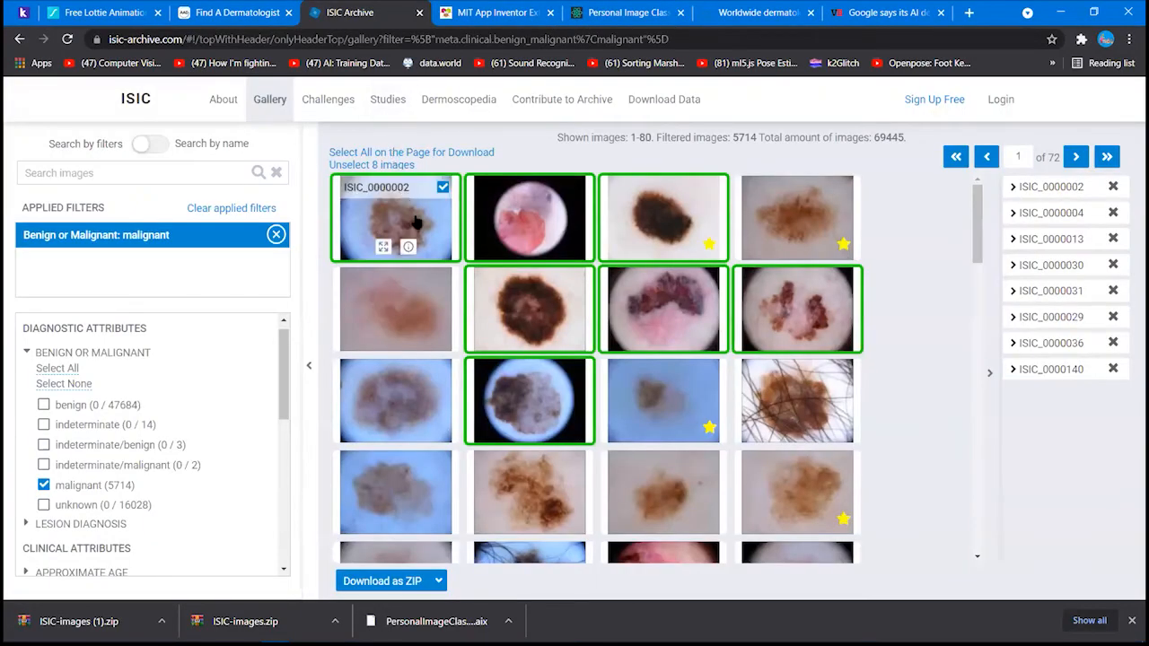
scroll(411, 222, "down", 2)
scroll(414, 222, "down", 1)
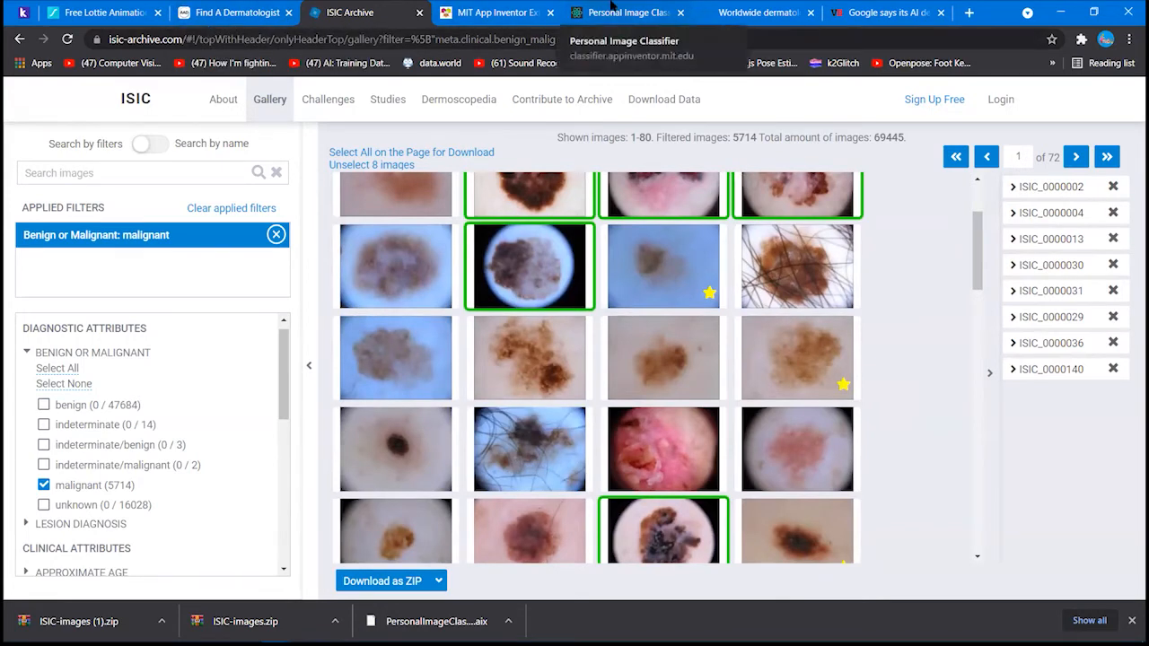
left_click(610, 7)
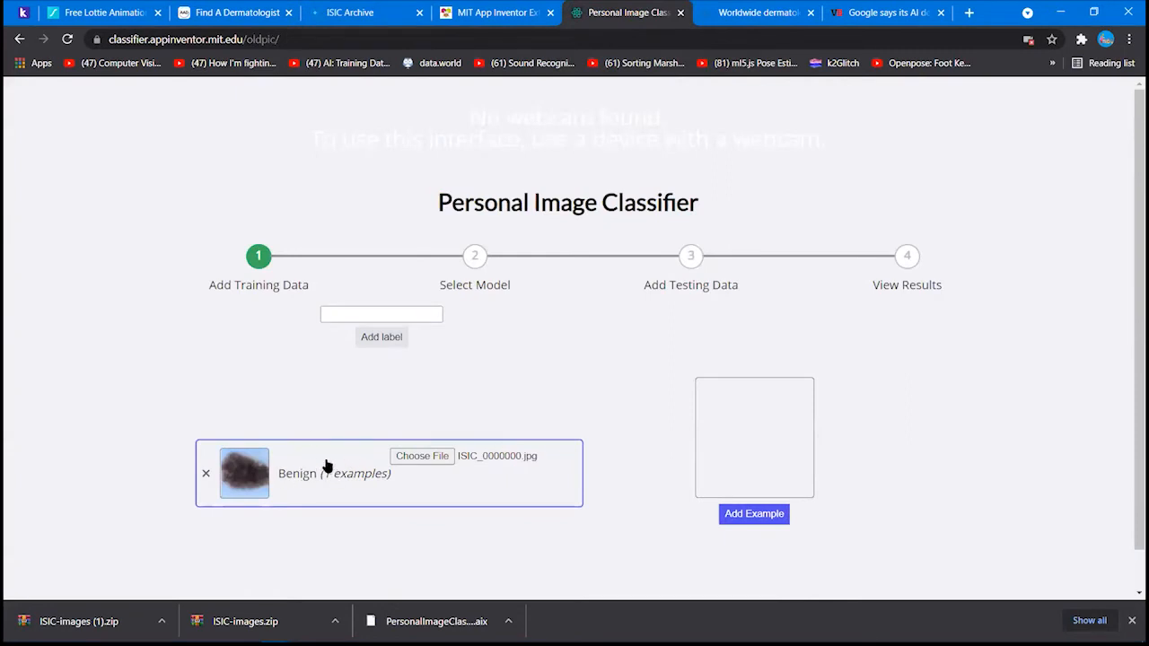
Upload ISIC_0000001 and ISIC_0000002 as further training examples for the Benign label
scroll(325, 465, "down", 1)
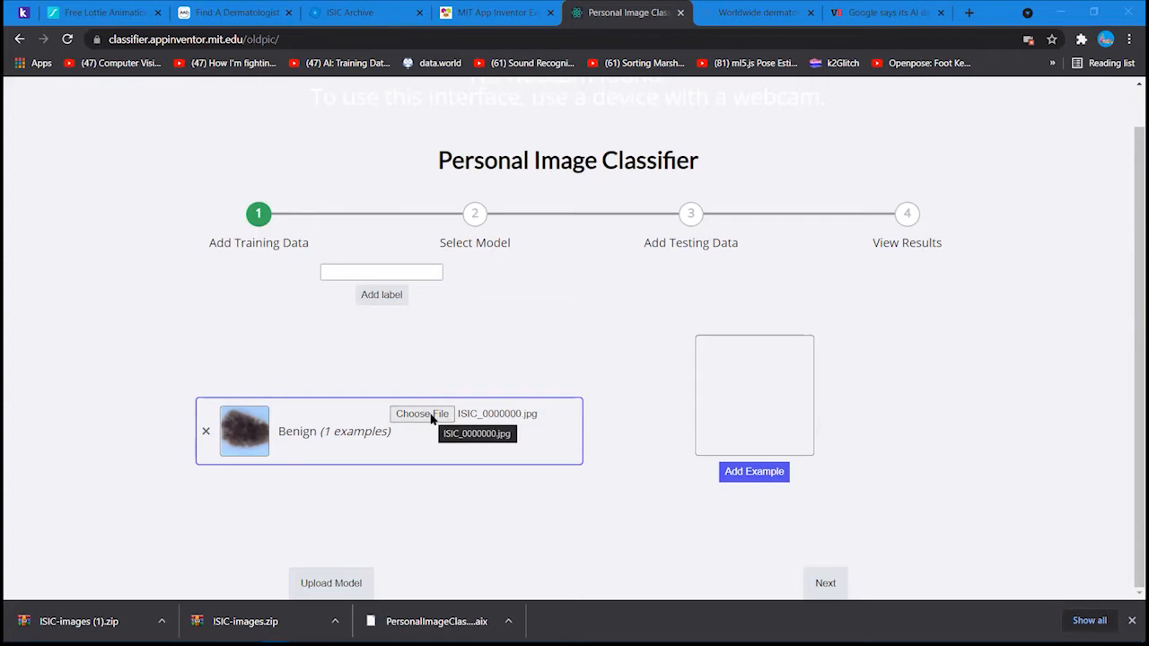
left_click(332, 141)
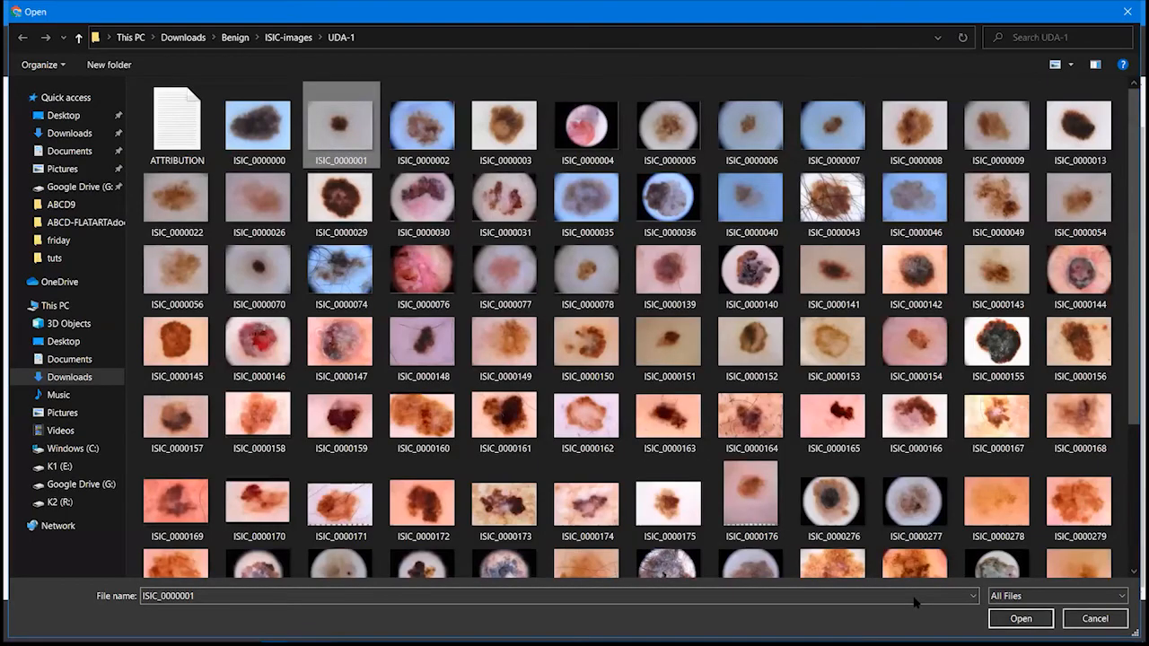
left_click(1020, 618)
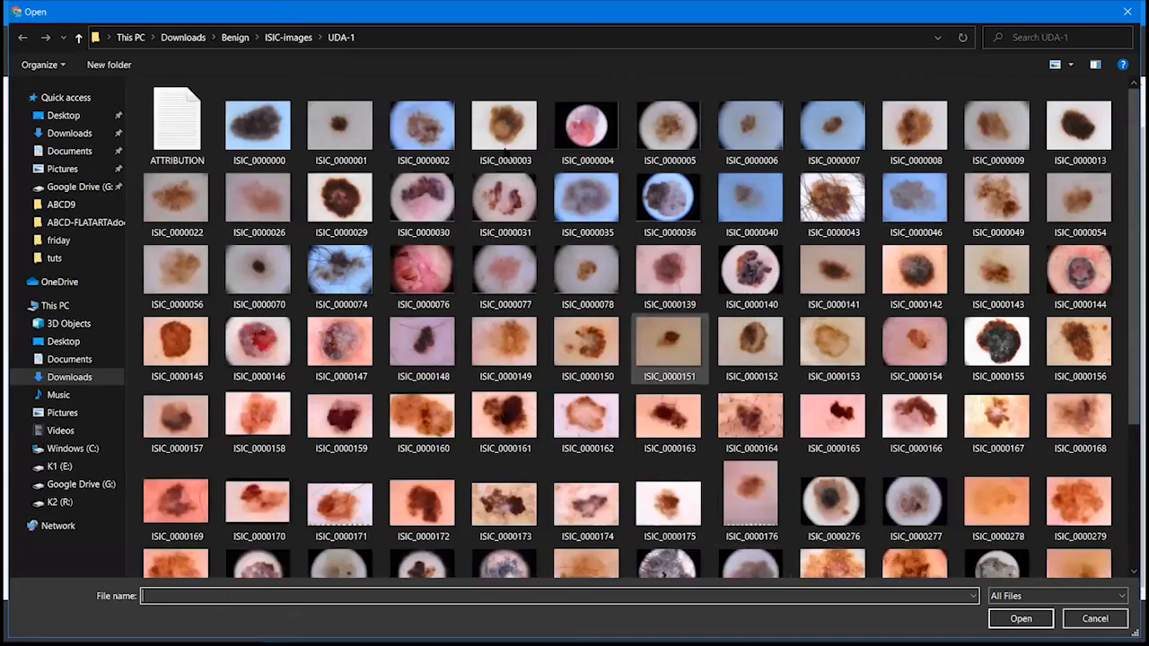
left_click(423, 132)
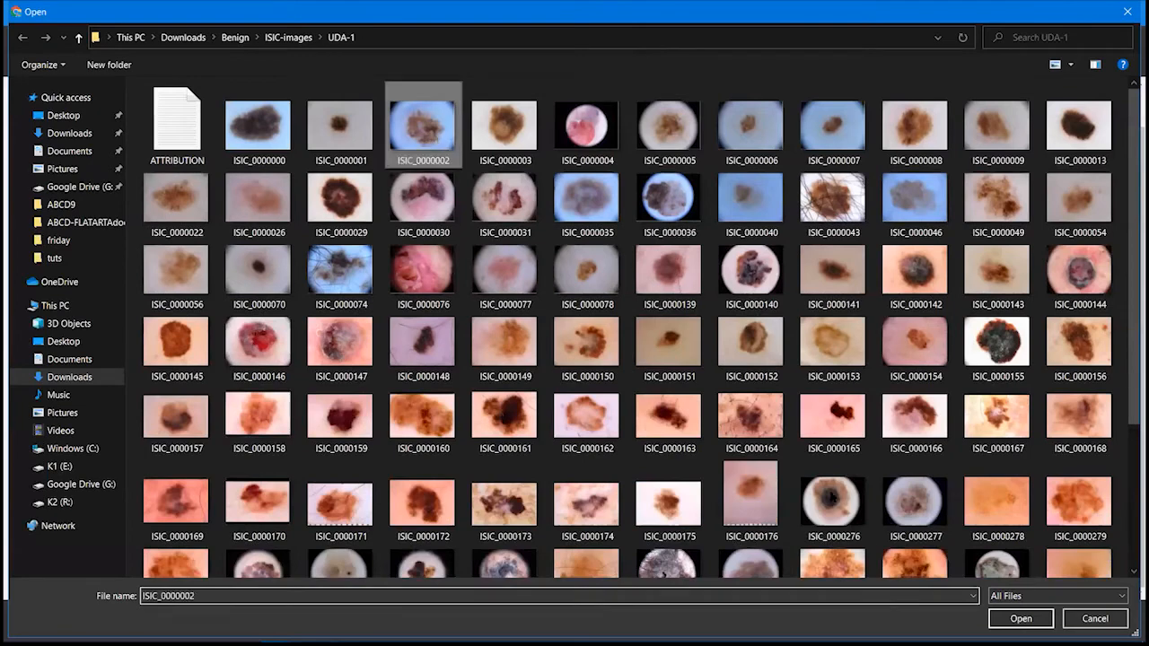
left_click(1009, 619)
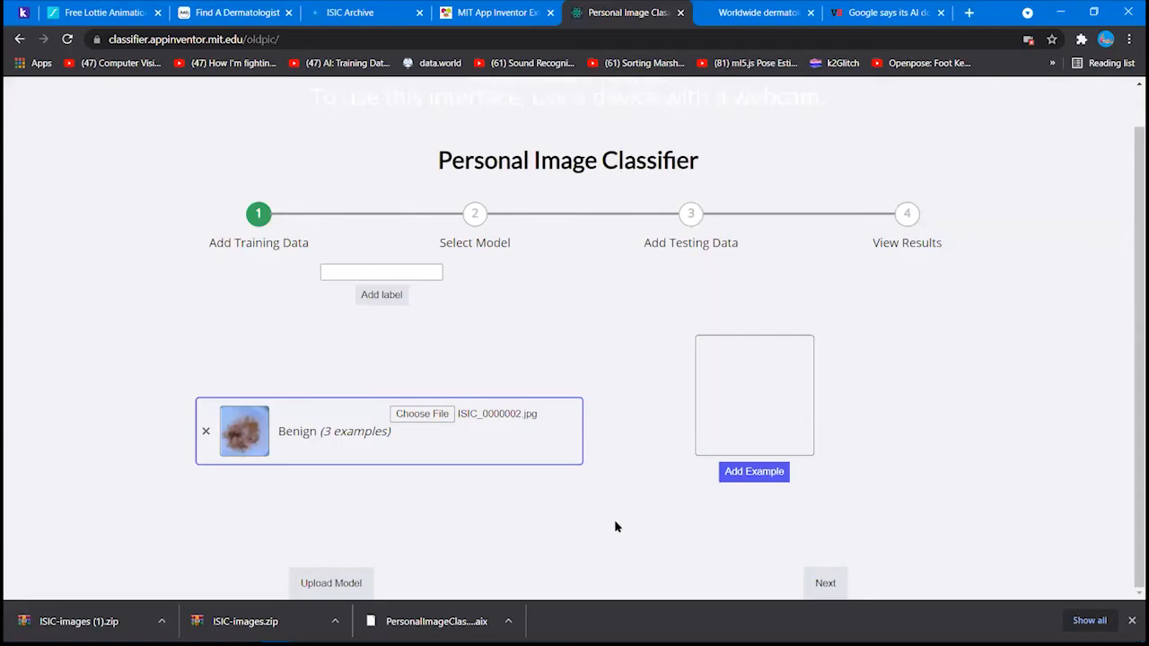
Upload ISIC_0000003 and ISIC_0000004 as additional Benign training examples
left_click(434, 419)
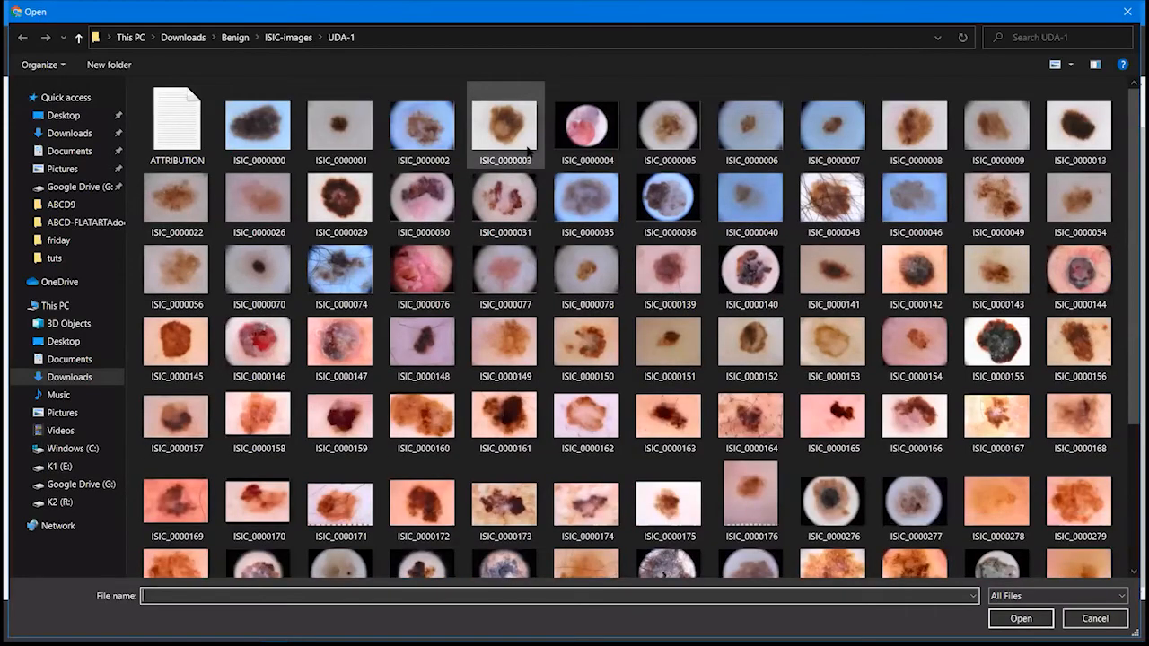
left_click(529, 151)
left_click(1021, 618)
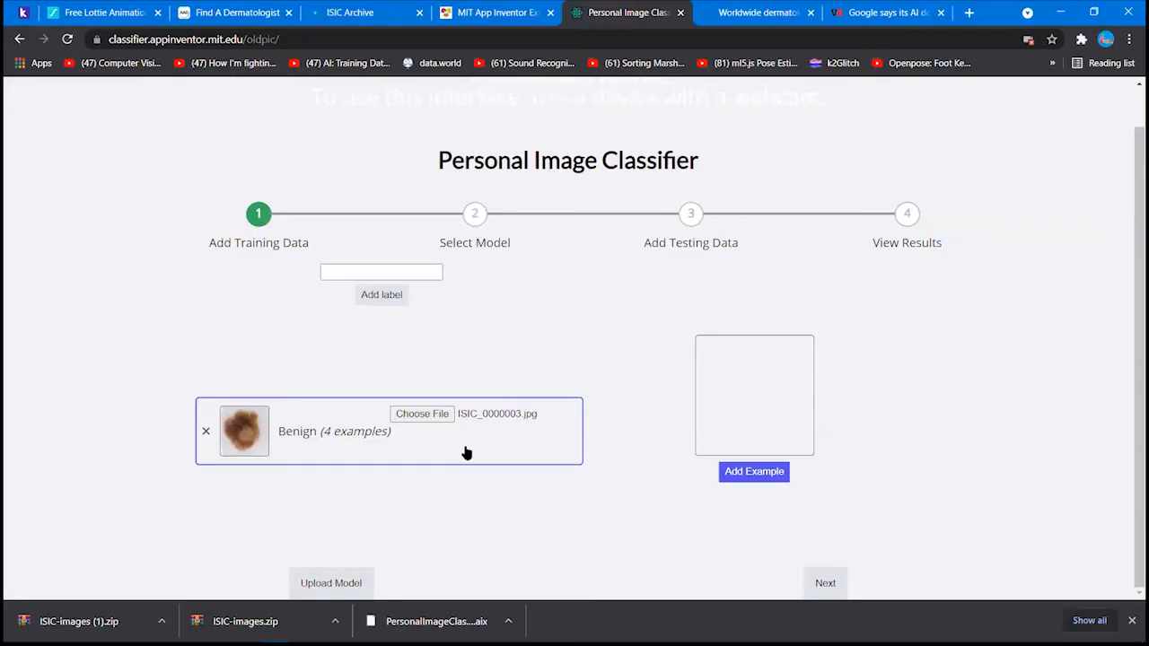
left_click(422, 414)
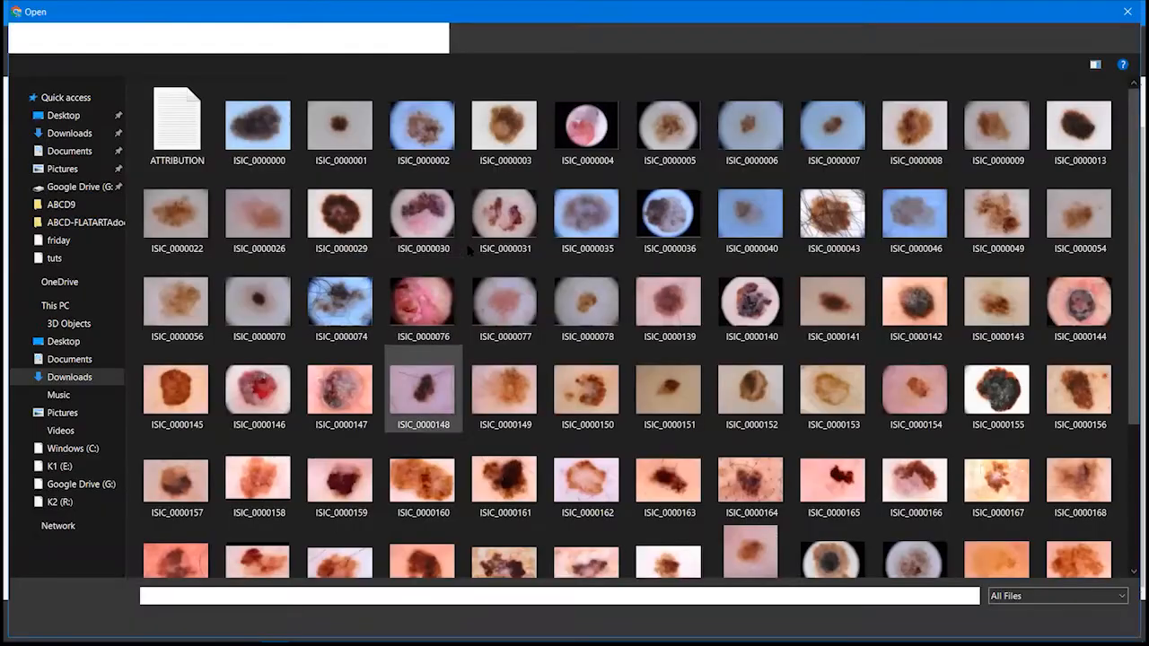
double_click(586, 125)
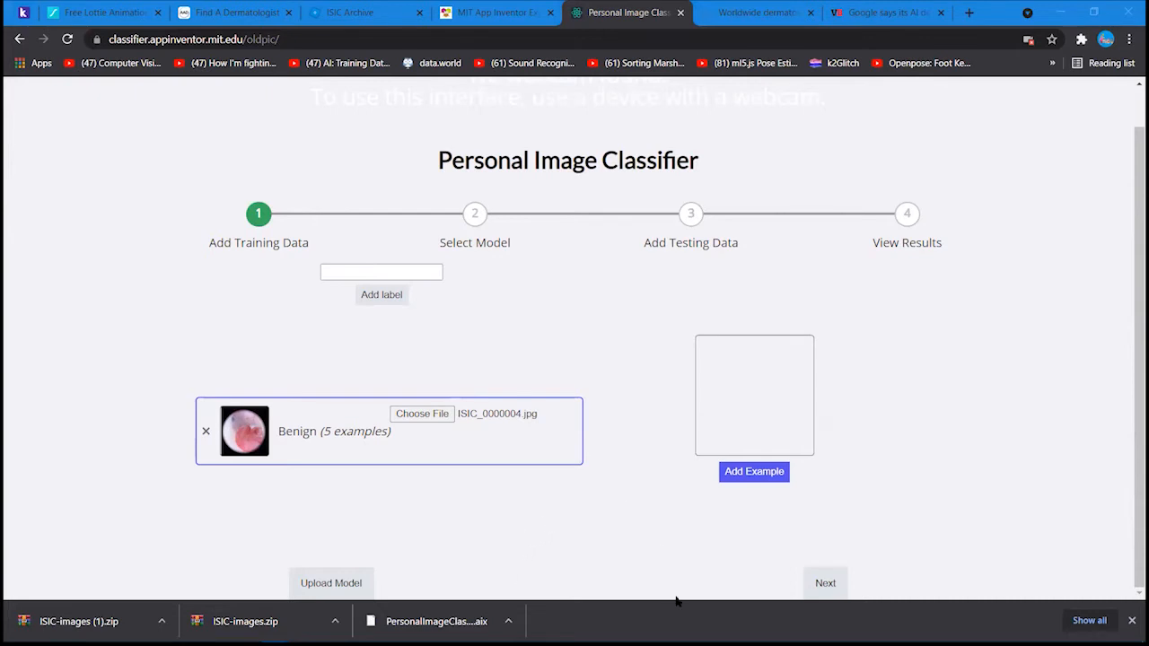
Add a second training label named Malignant
left_click(372, 269)
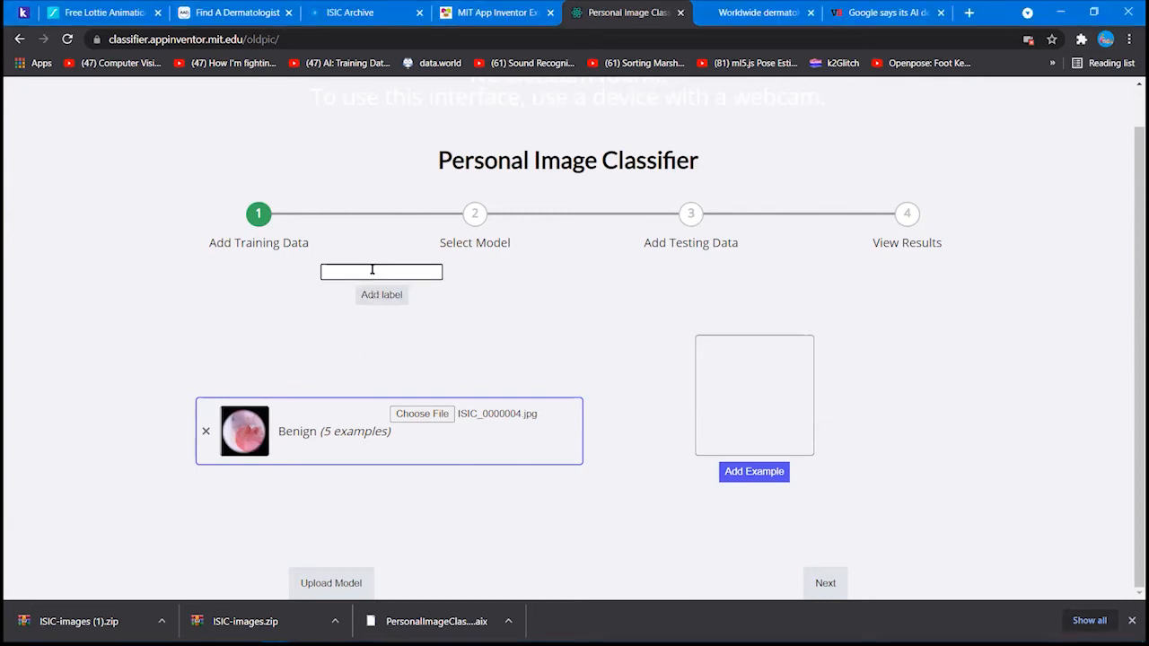
type("Malignant")
left_click(380, 294)
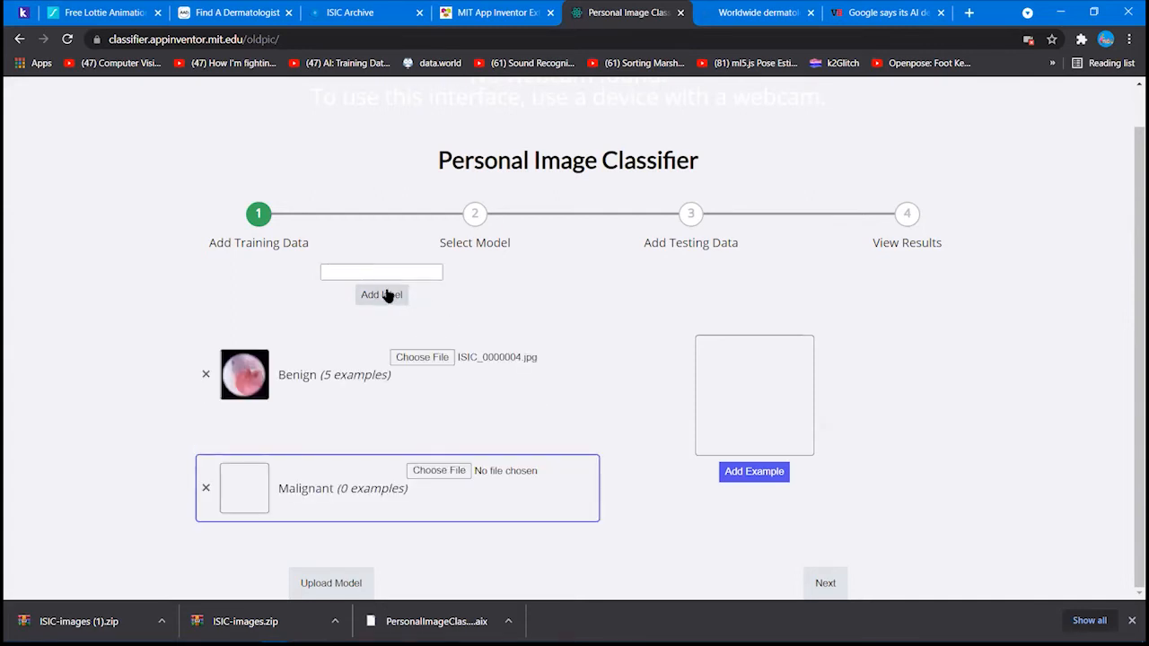
Upload ISIC_0000002 from the UDA-1 folder under Downloads > Malignant > ISIC-images as the first Malignant training example
left_click(454, 475)
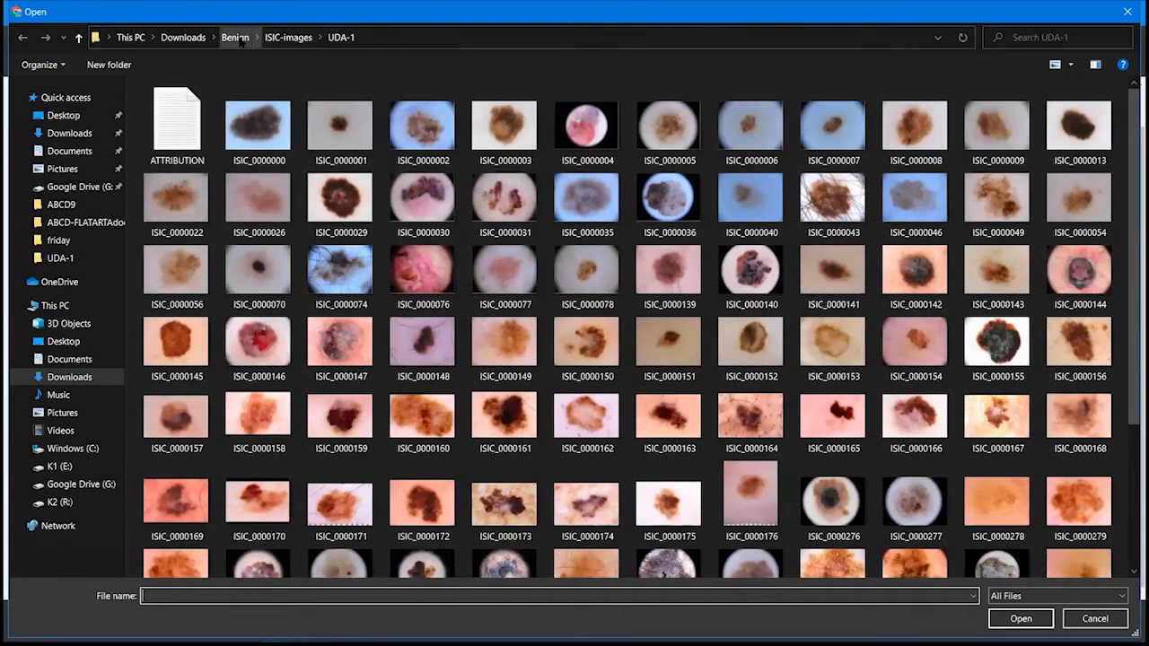
left_click(236, 37)
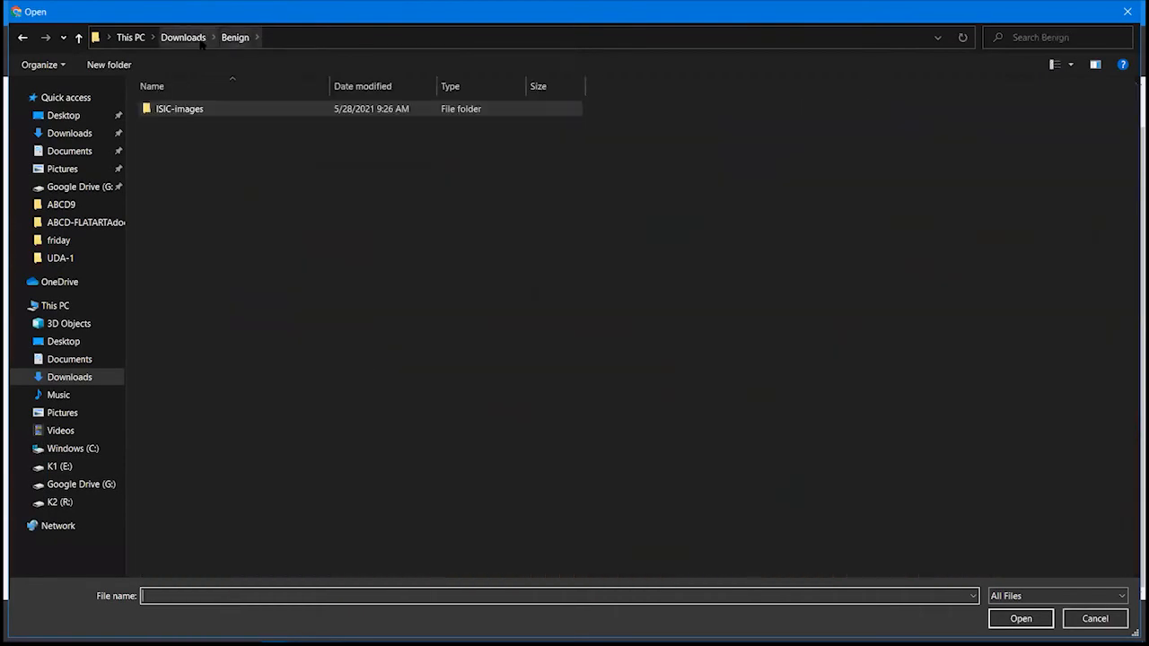
left_click(183, 38)
double_click(497, 154)
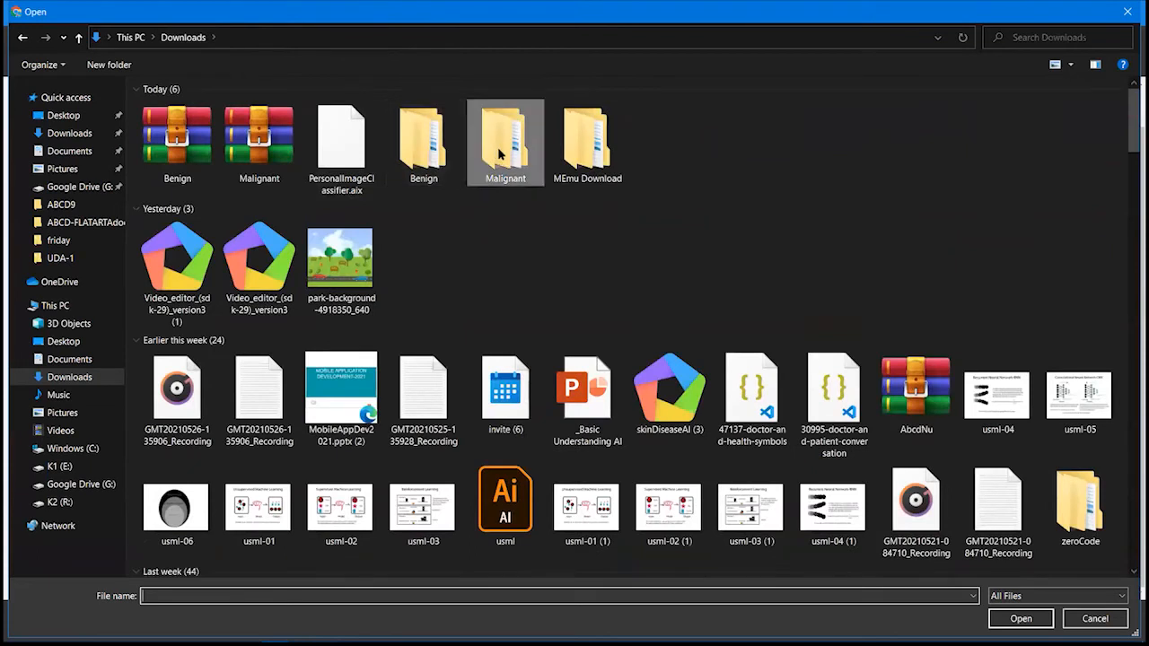
double_click(337, 108)
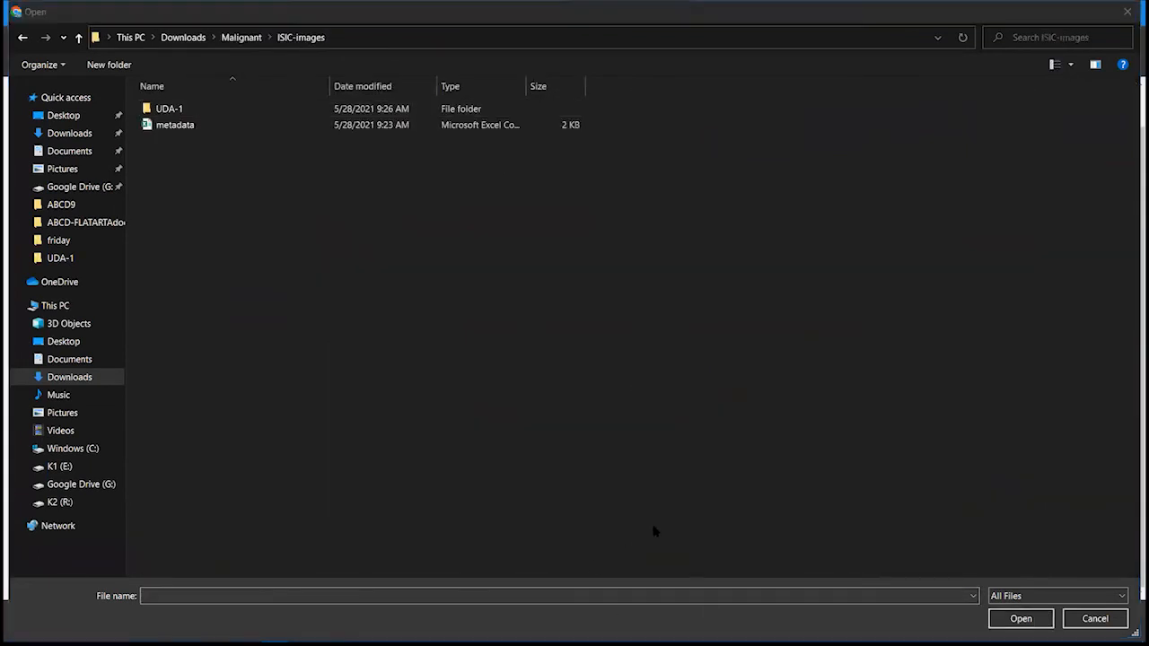
double_click(209, 107)
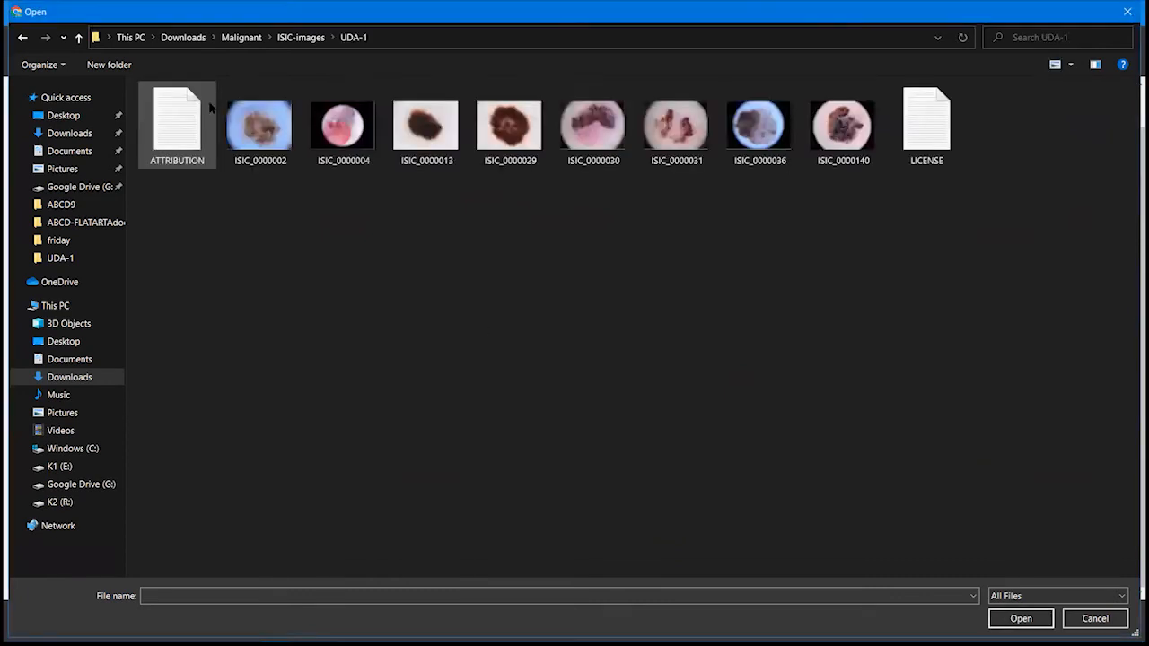
left_click(288, 159)
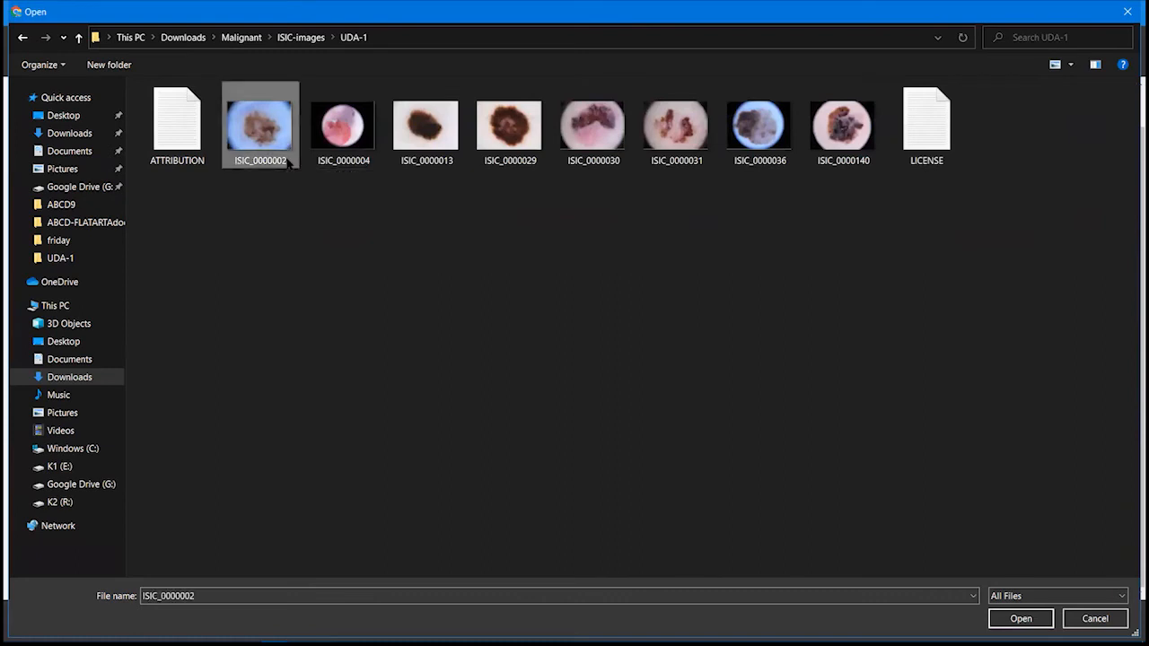
left_click(997, 618)
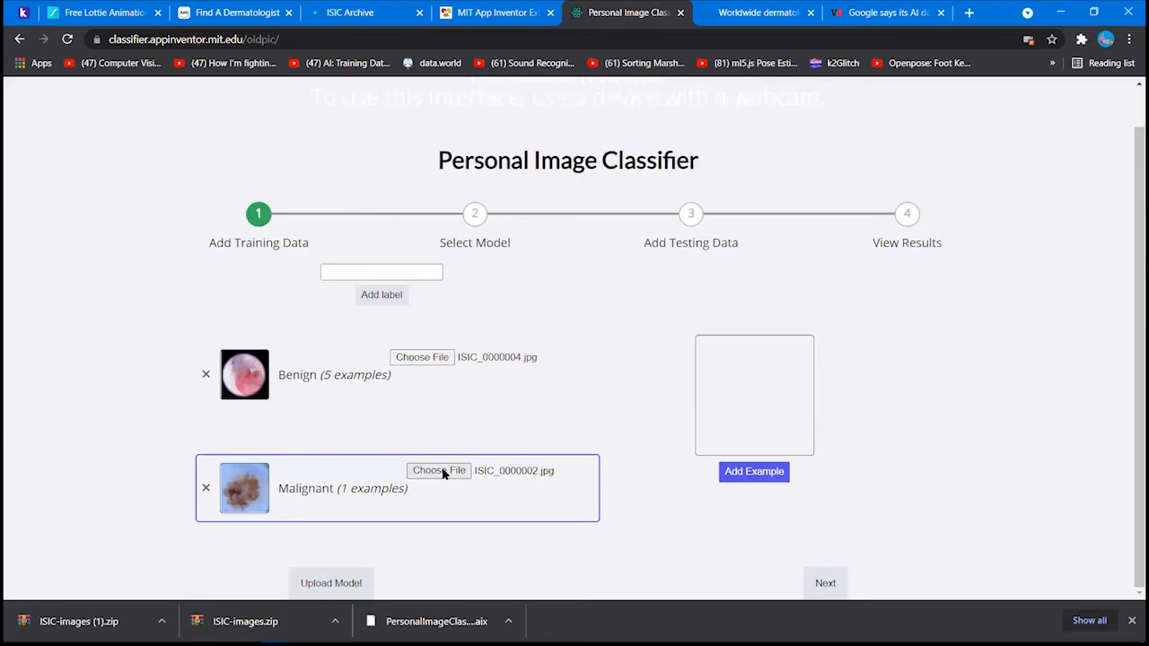
Upload ISIC_0000004 and ISIC_0000013 as further training examples for the Malignant label
left_click(440, 471)
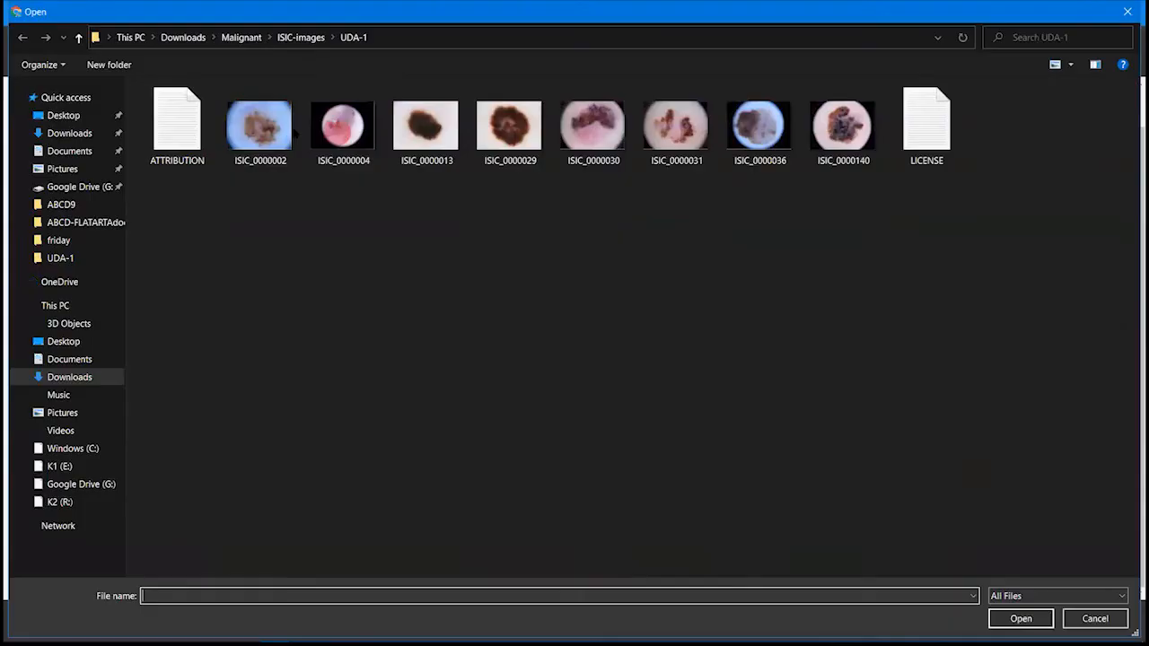
left_click(343, 126)
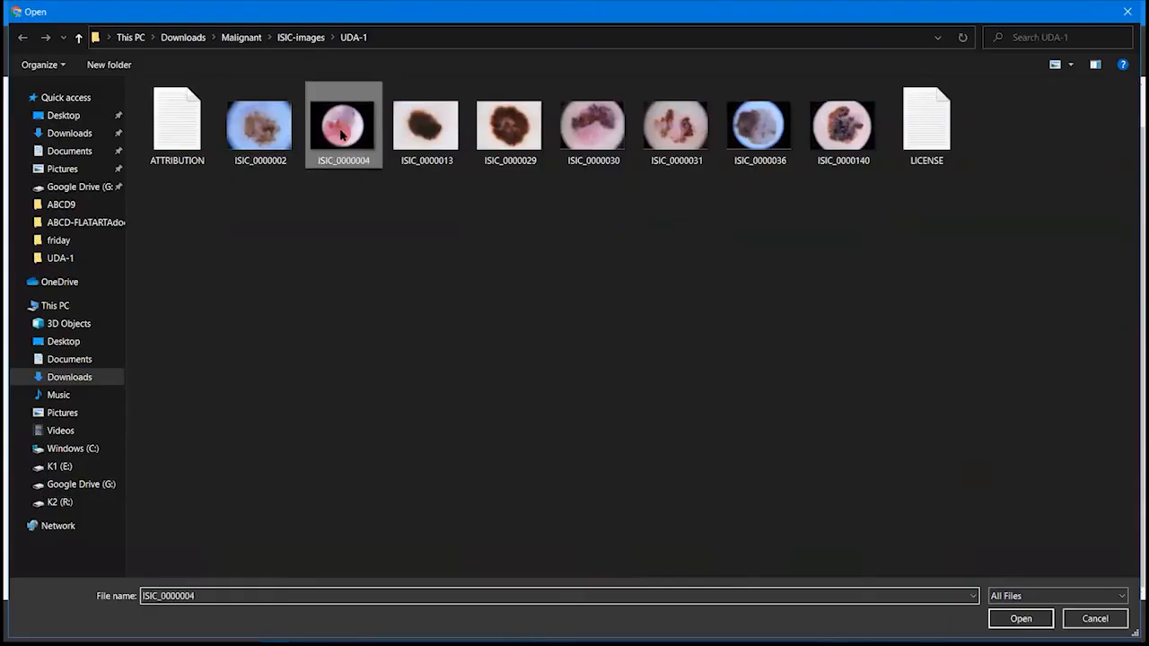
left_click(1015, 619)
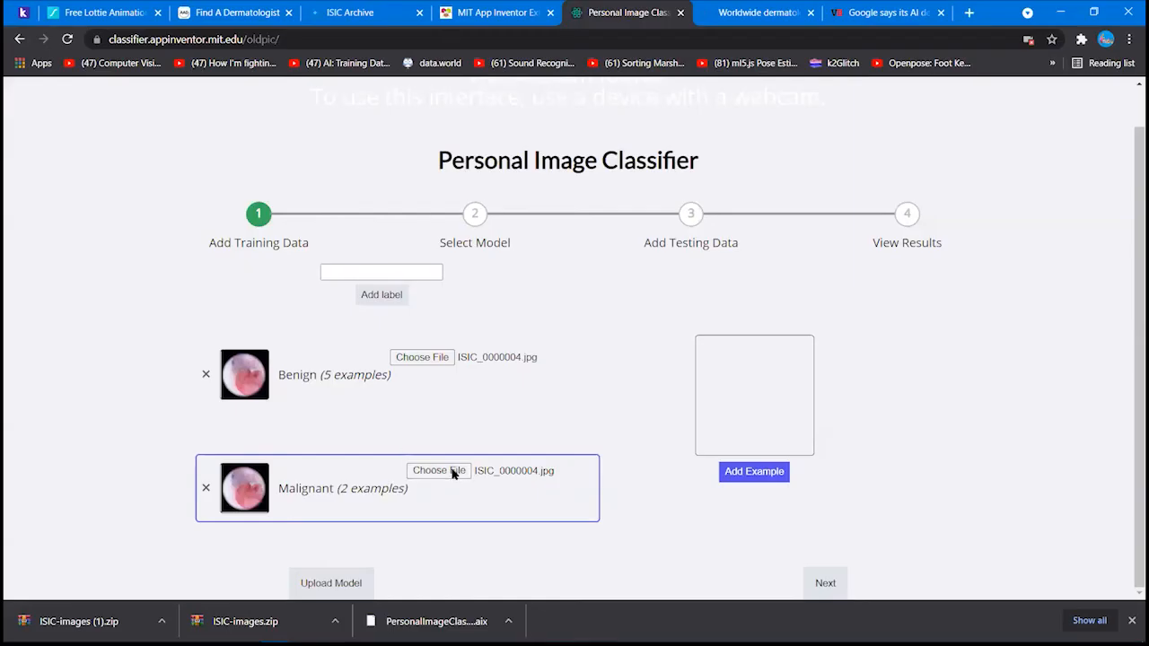
left_click(454, 471)
left_click(425, 134)
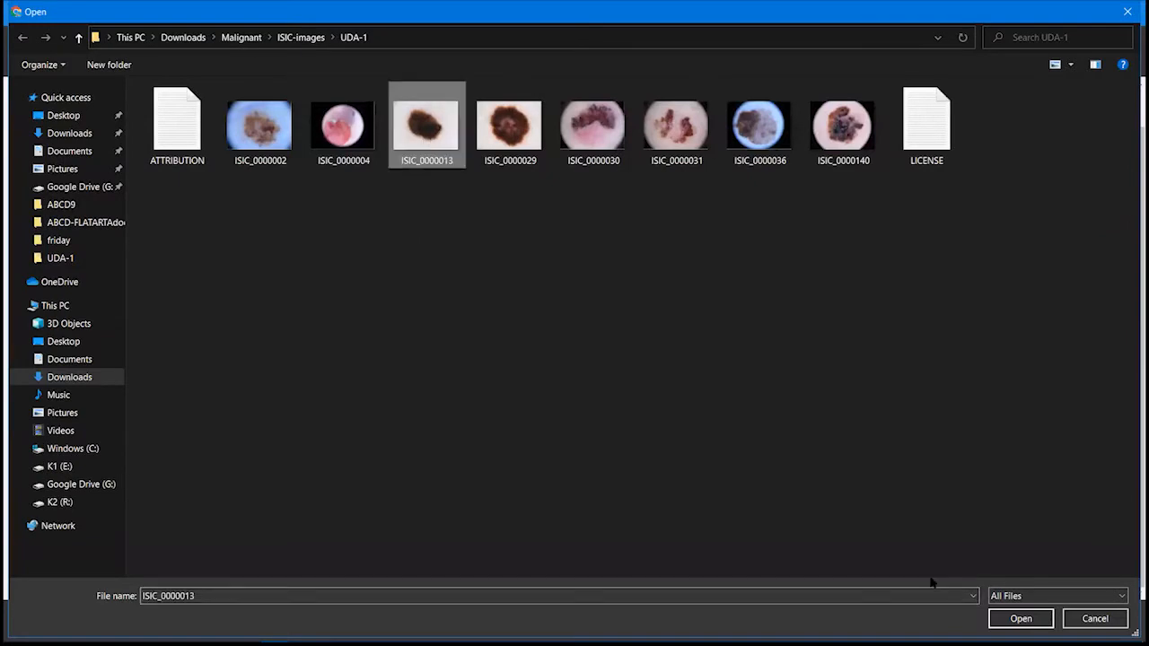
left_click(1018, 619)
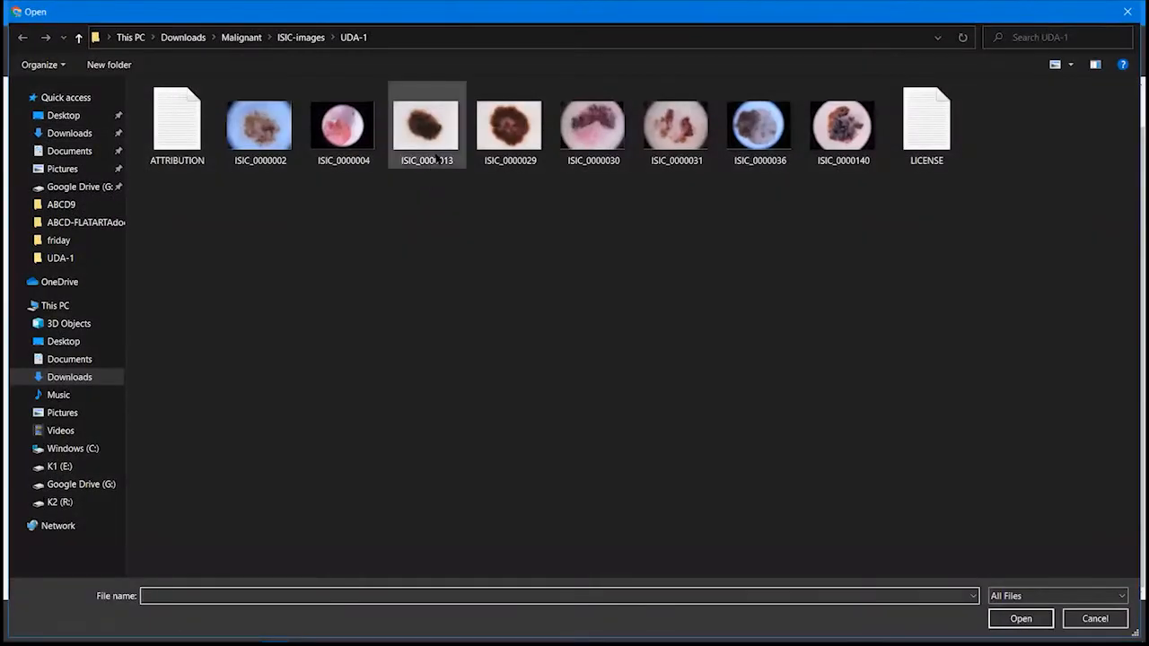
Upload ISIC_0000029 and ISIC_0000030 as additional Malignant training examples
left_click(504, 134)
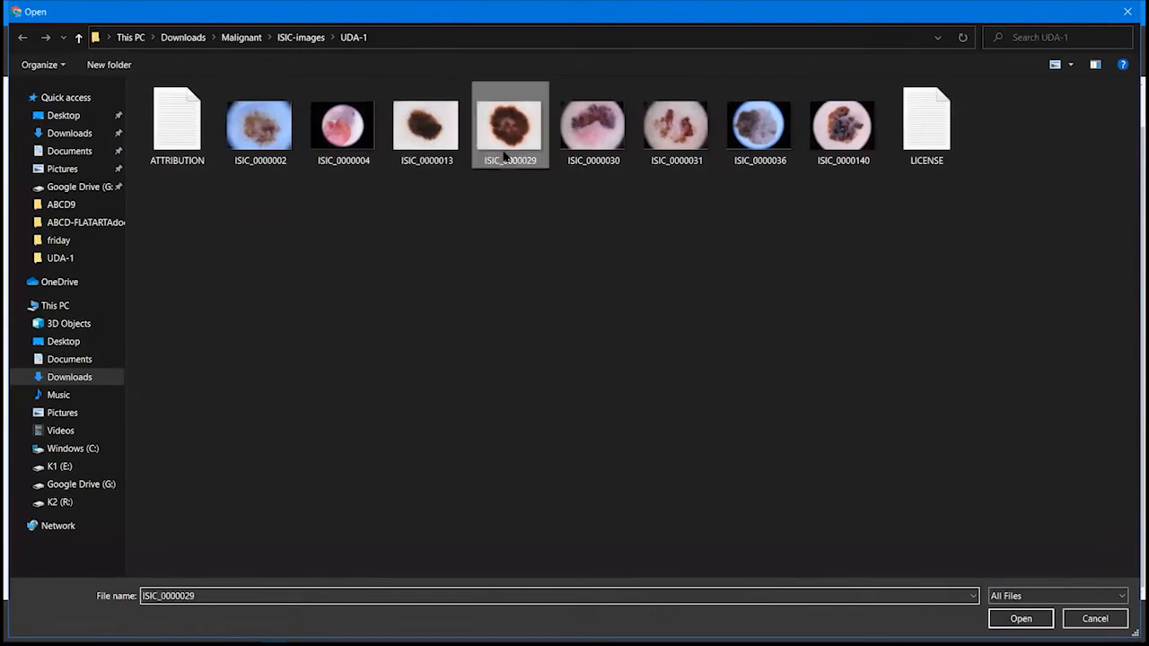
left_click(1006, 622)
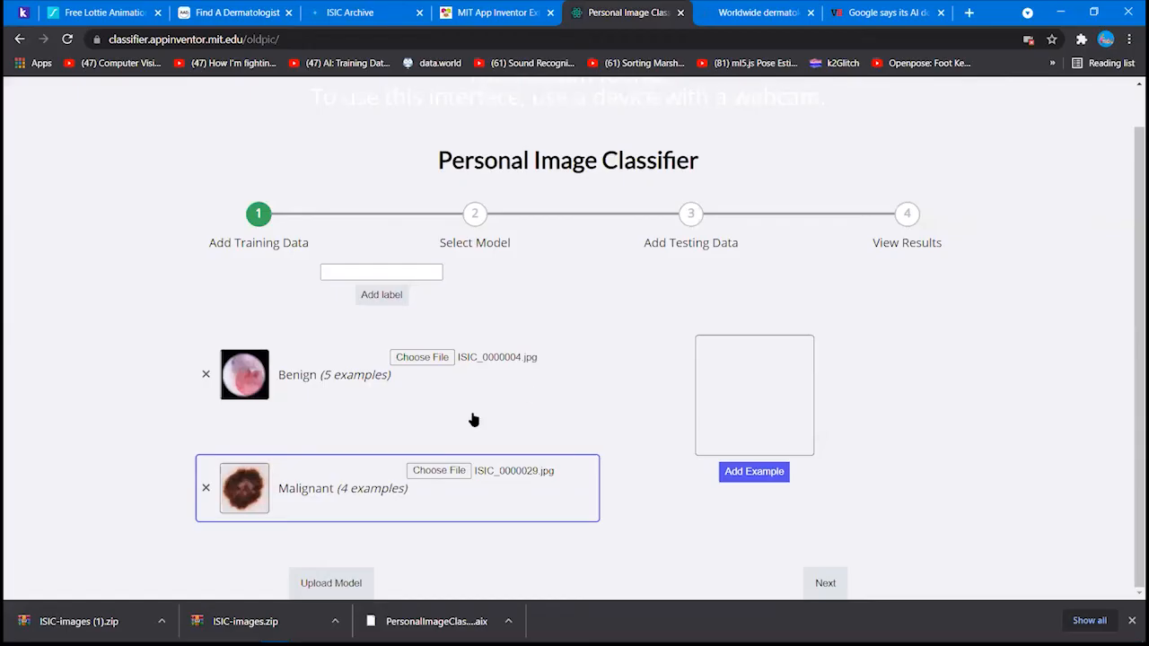
left_click(452, 473)
left_click(566, 142)
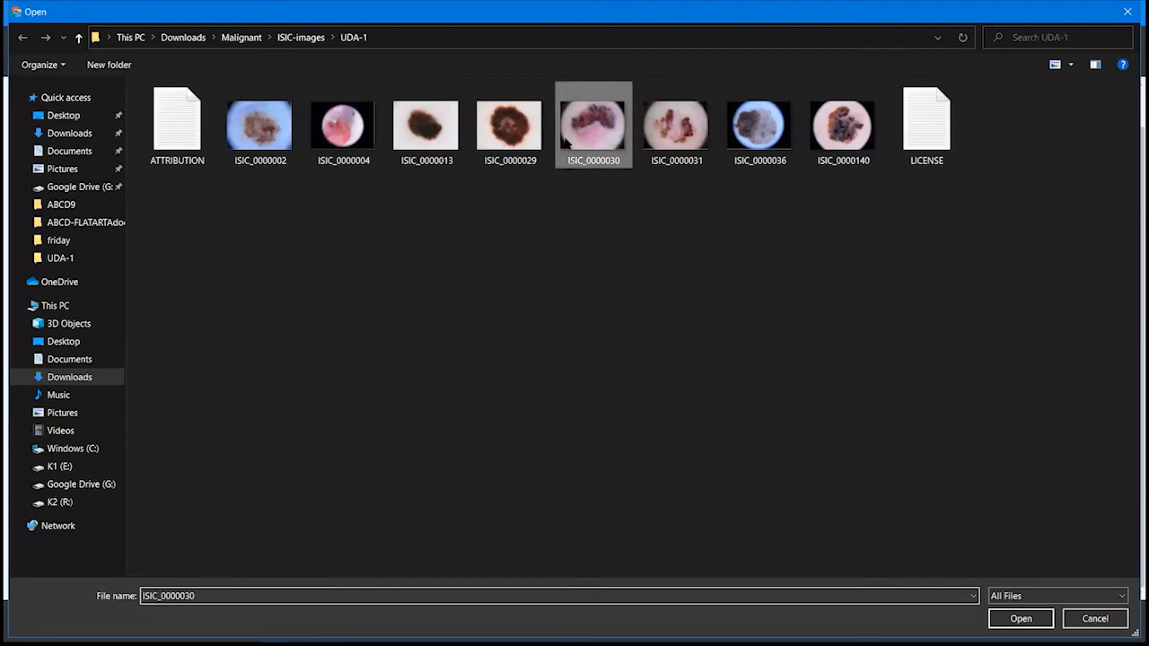
left_click(1019, 617)
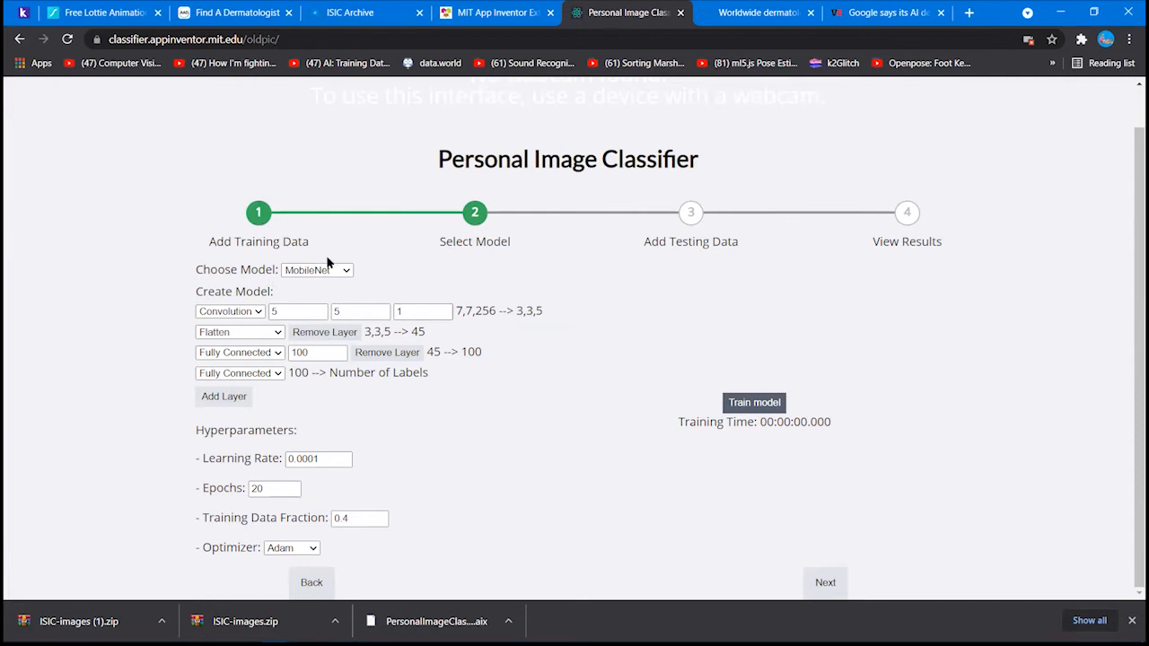
Review the base model, optimizer and layer type options, and train the MobileNet model with the existing settings
left_click(345, 272)
left_click(397, 278)
left_click(310, 548)
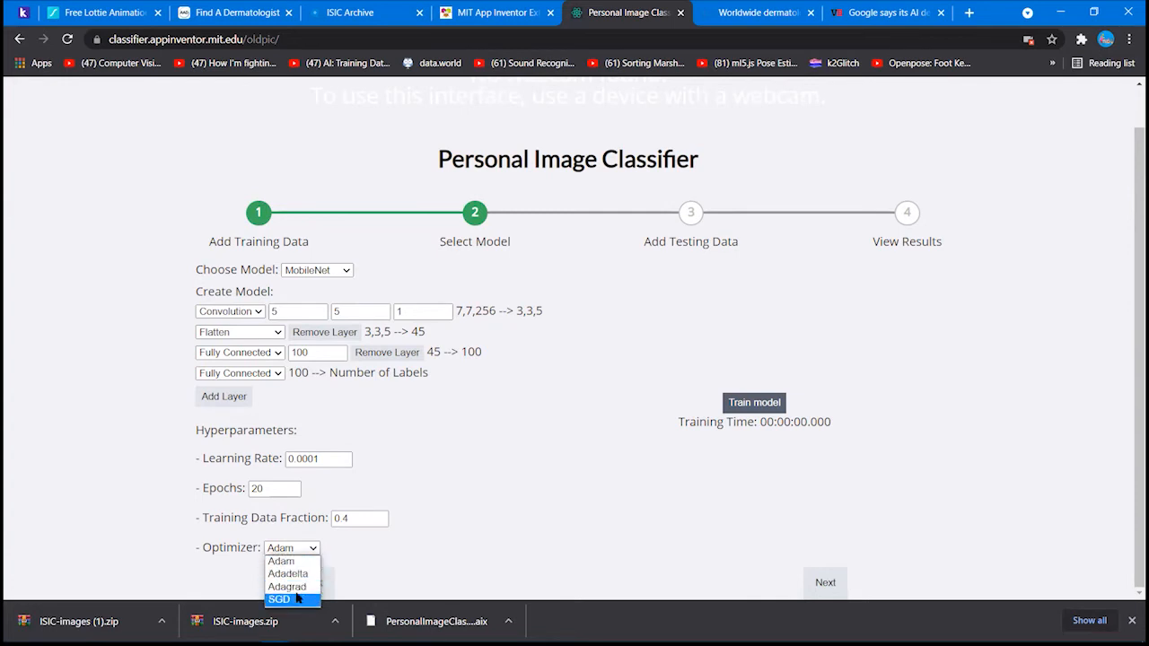
left_click(401, 429)
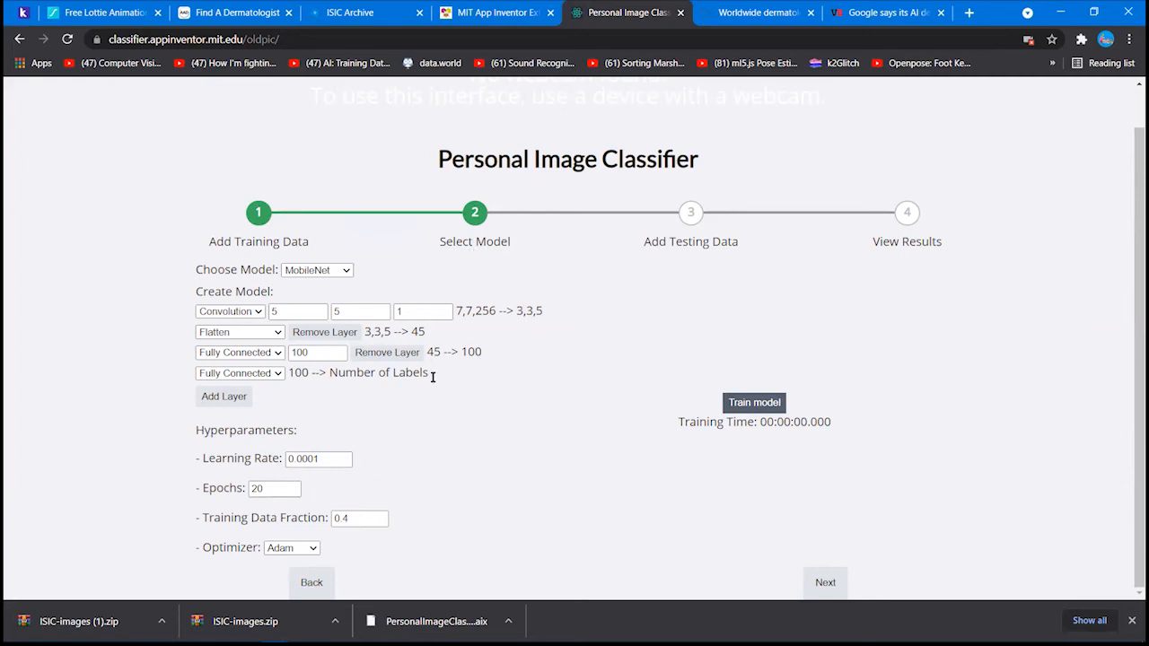
left_click(279, 333)
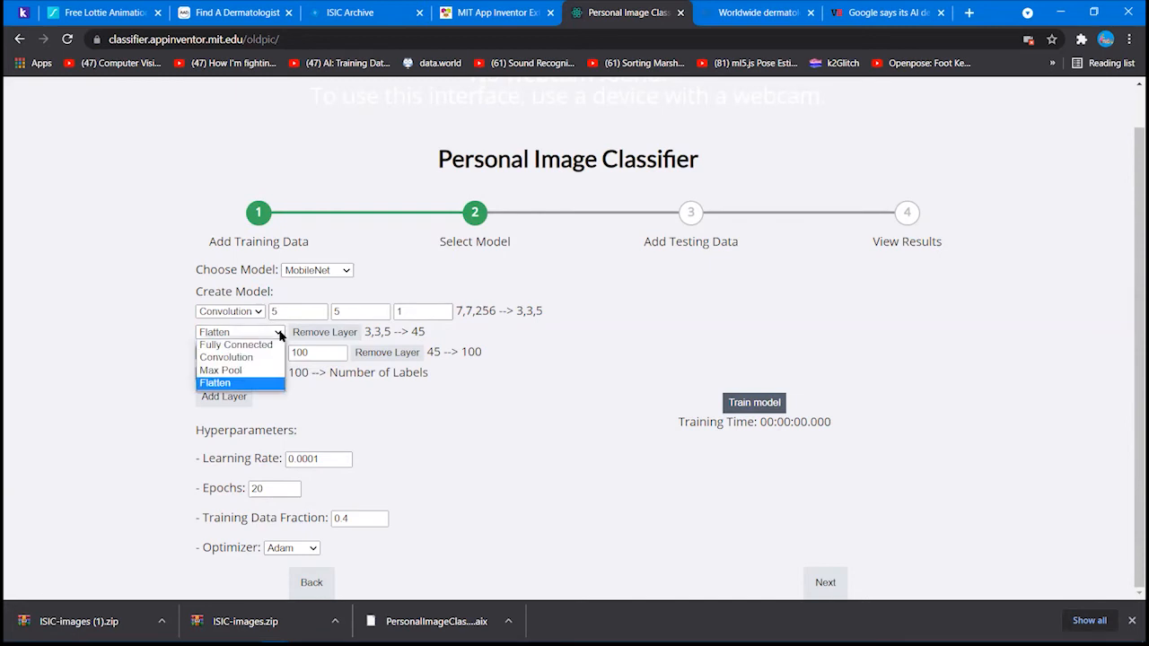
left_click(624, 455)
left_click(777, 411)
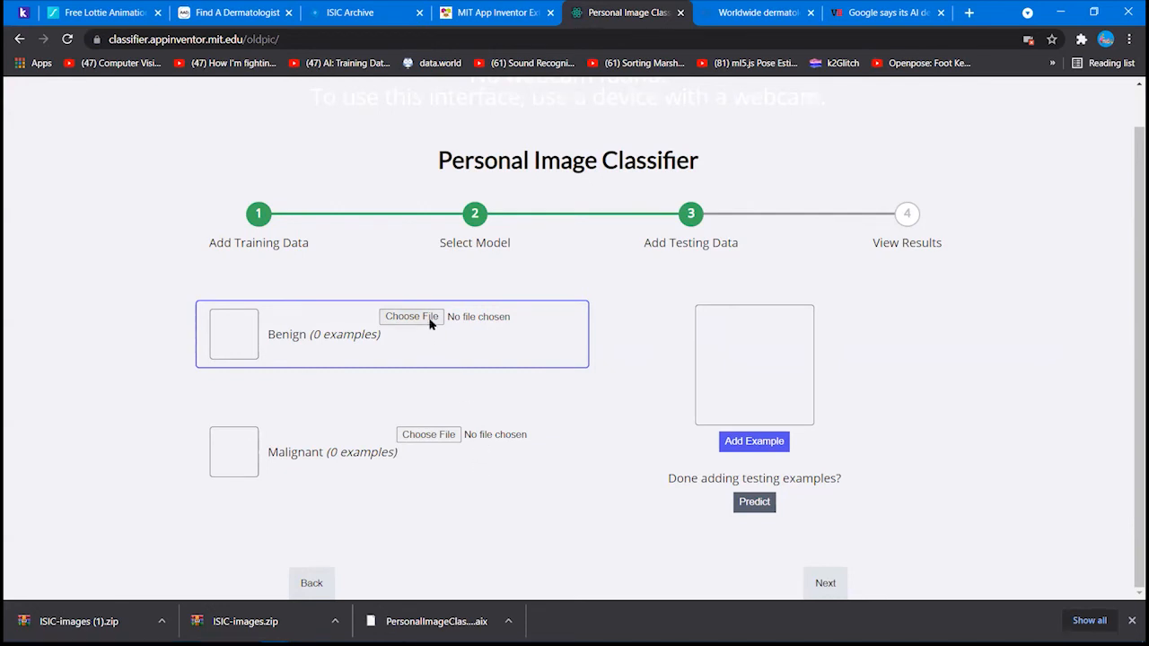
Add a captured example and the ISIC_0000140 image as Benign testing data, and run the prediction
left_click(741, 446)
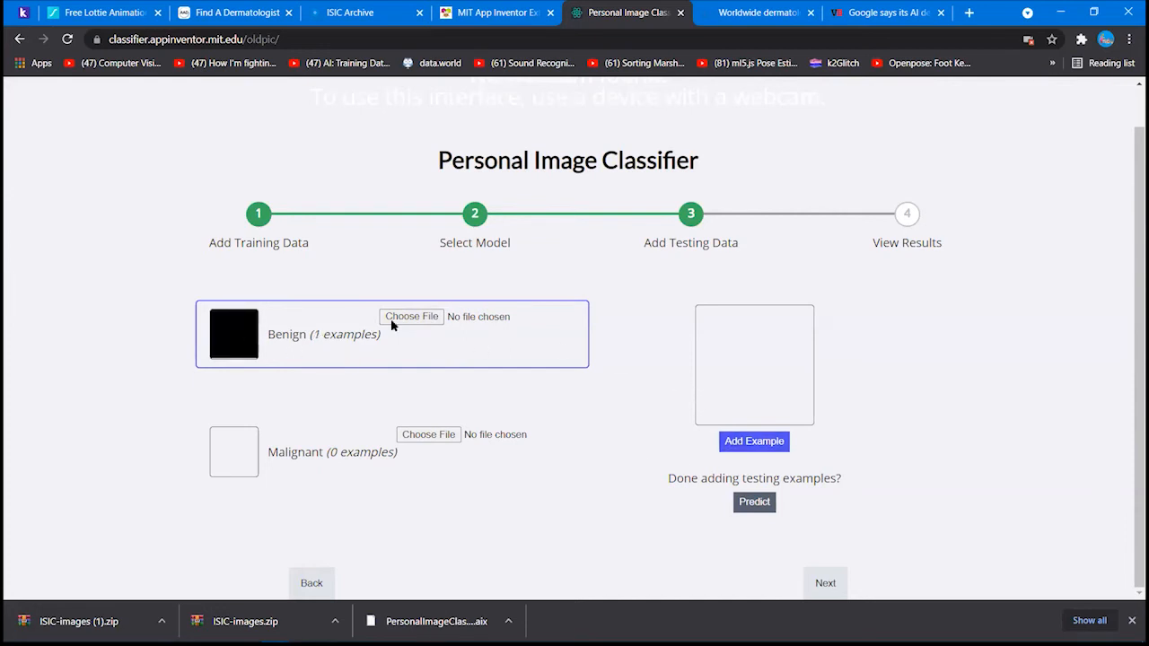
left_click(422, 320)
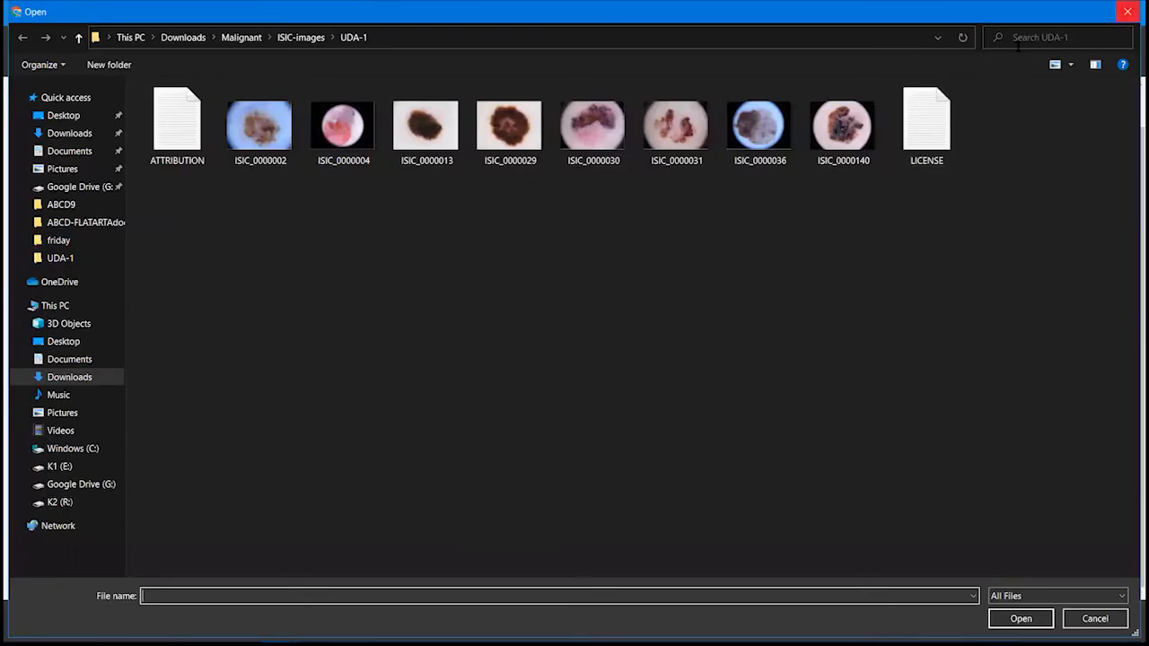
left_click(848, 126)
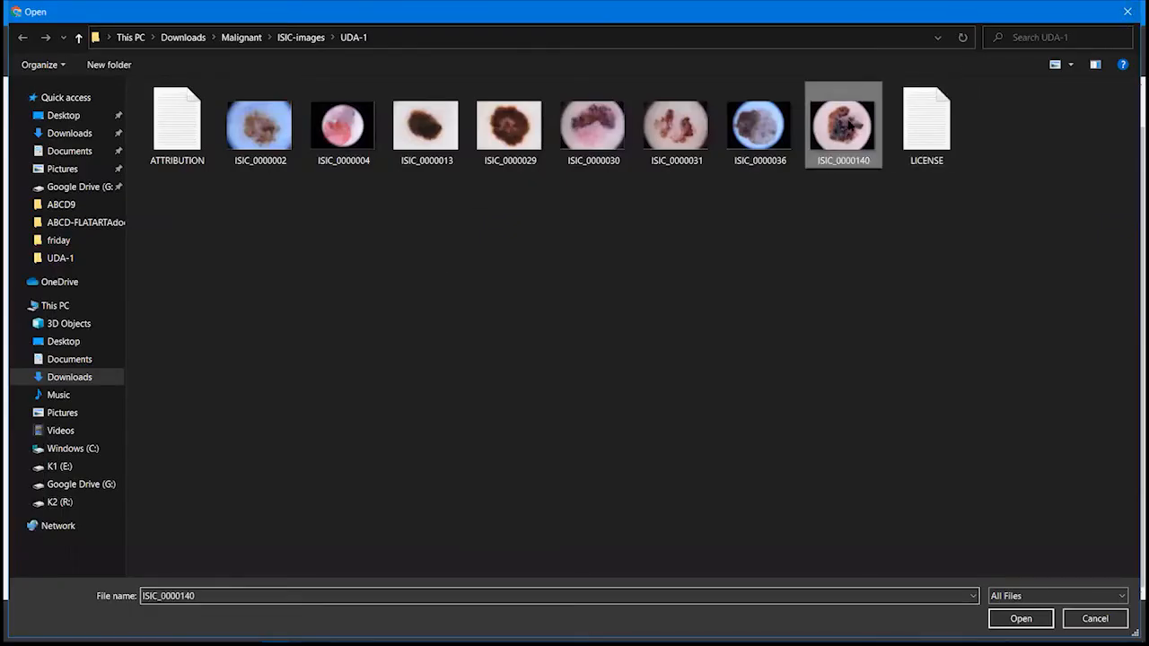
left_click(1014, 619)
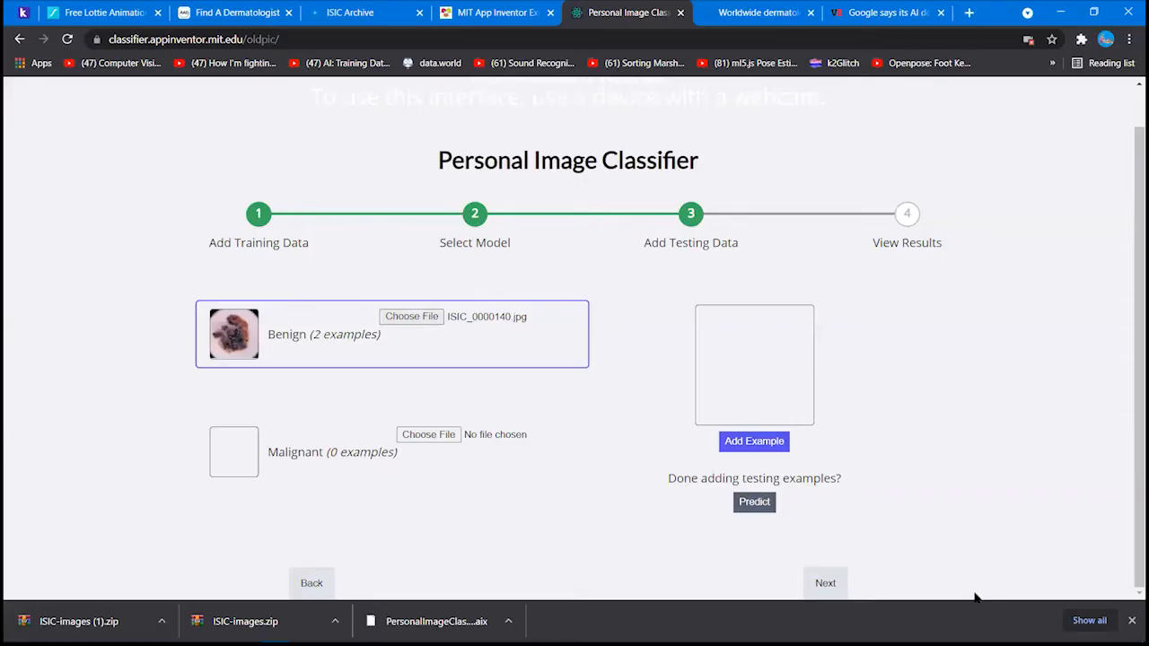
left_click(752, 503)
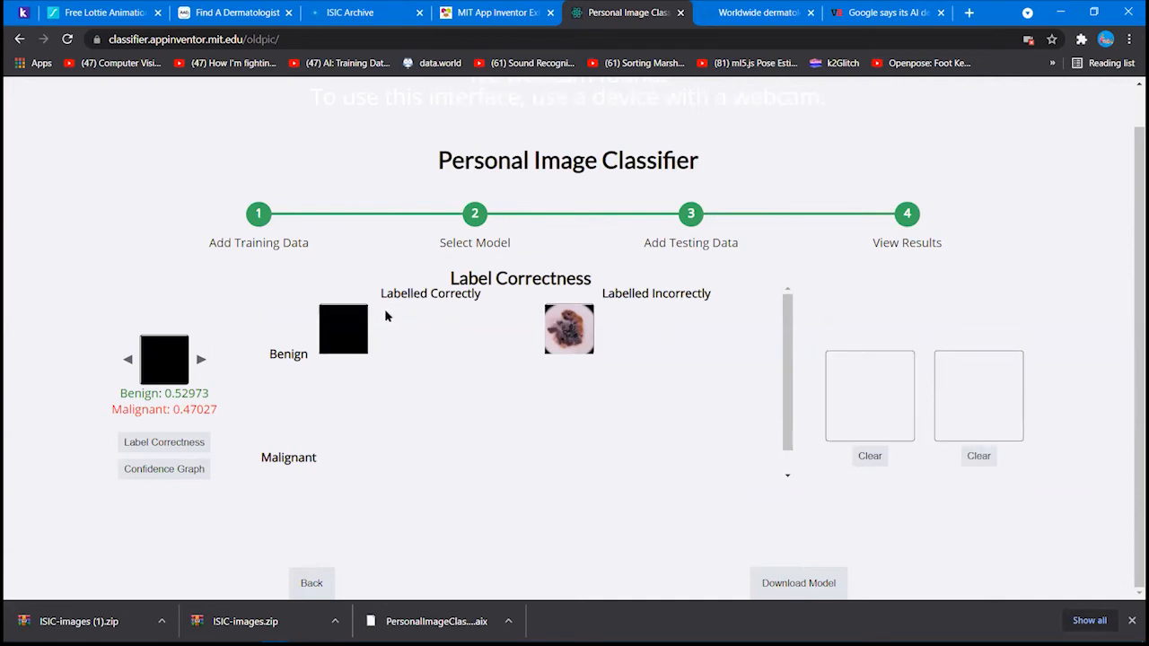
Examine the correctly labelled Benign test image's scores, the confidence graph and the label correctness results
left_click(343, 328)
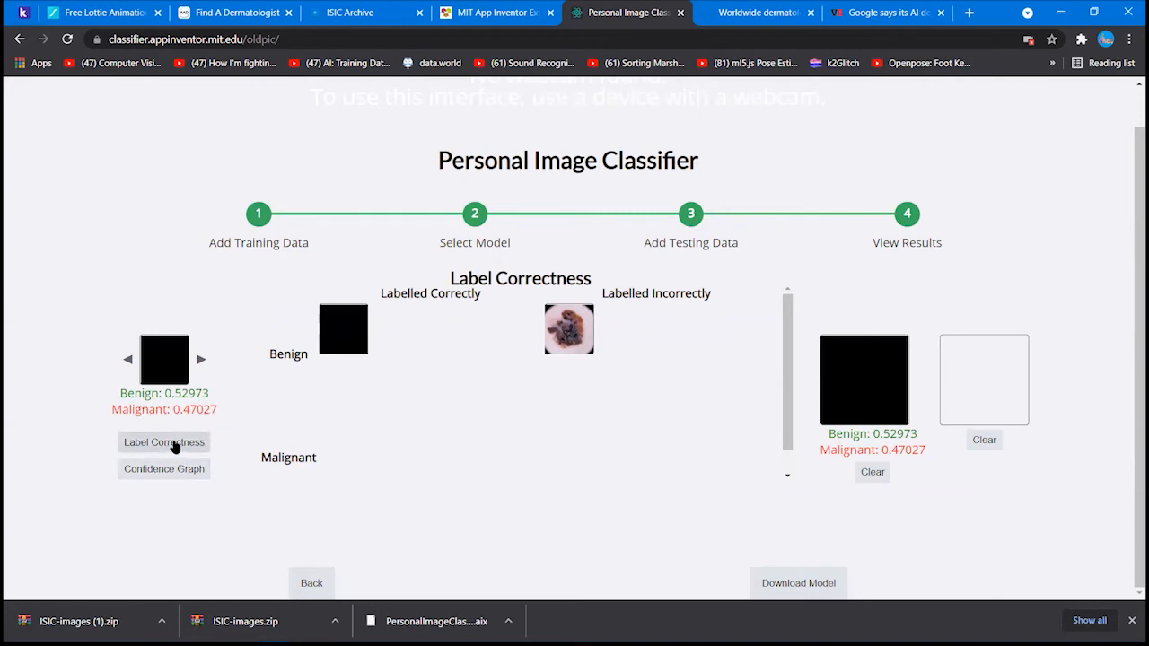
left_click(876, 473)
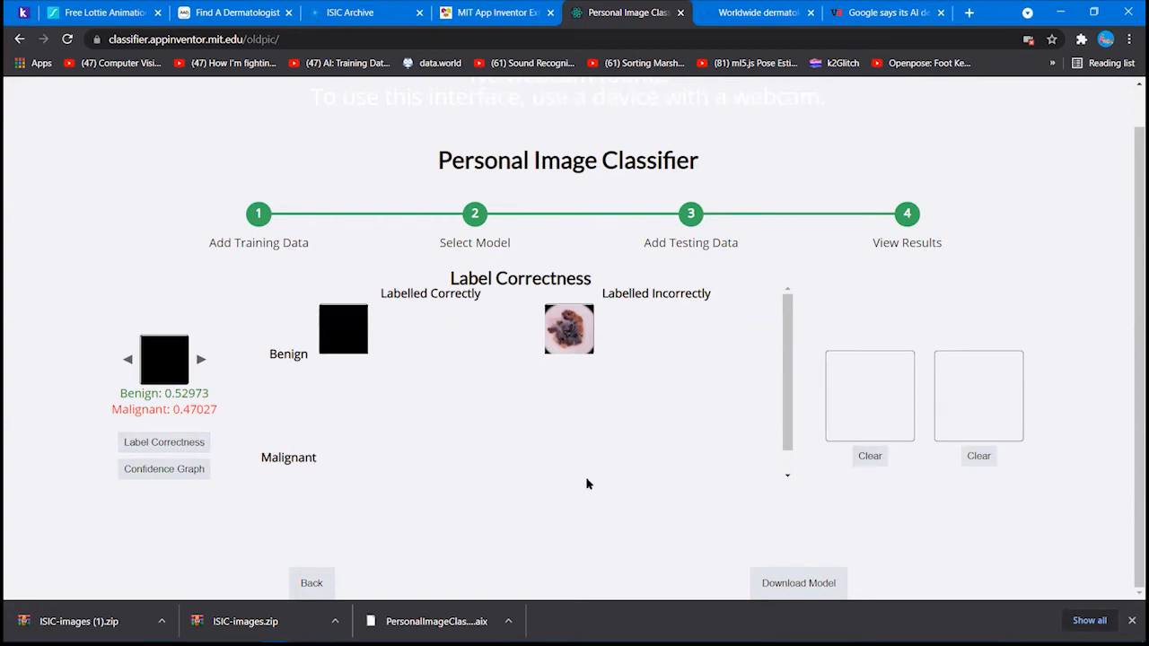
scroll(586, 478, "down", 1)
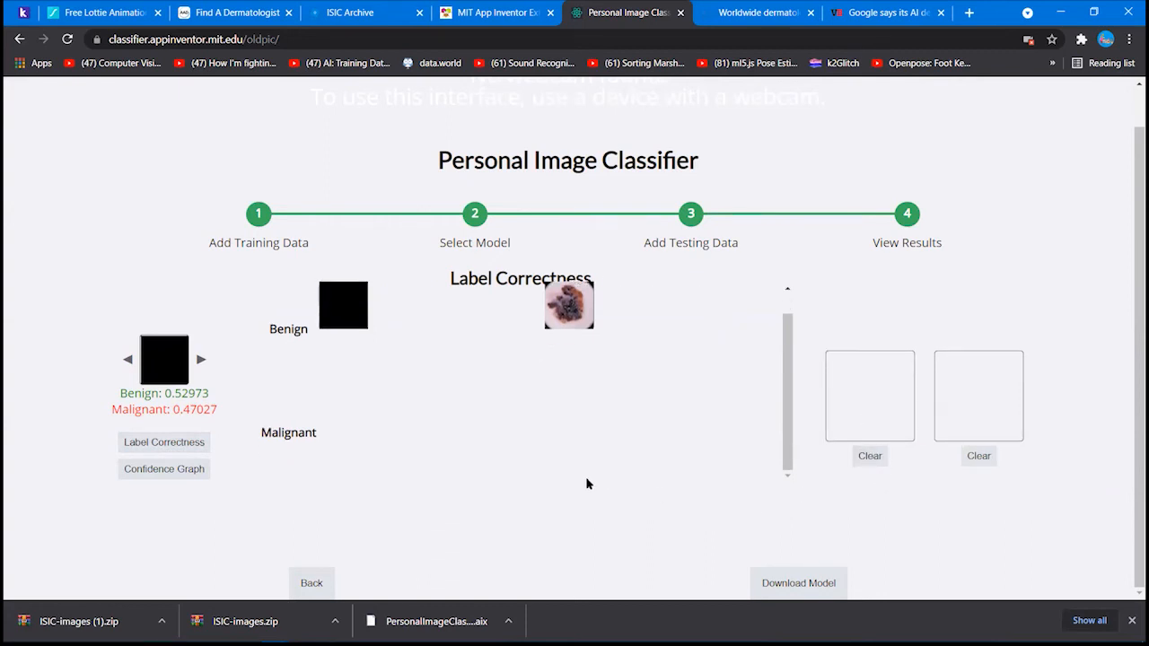
left_click(180, 470)
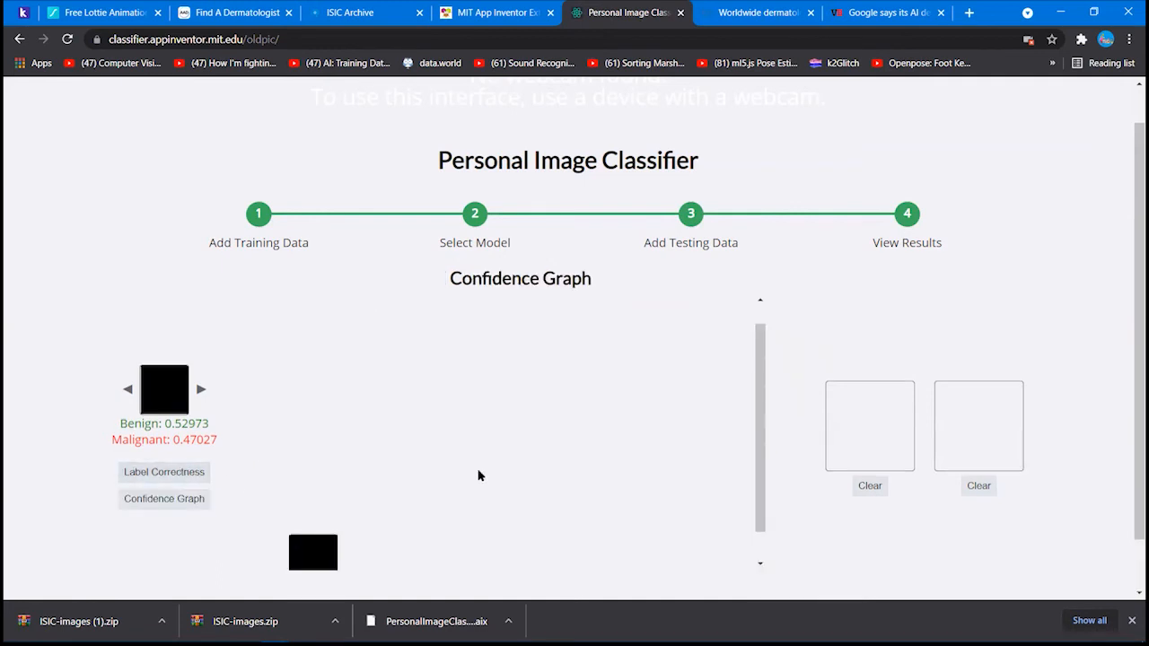
scroll(781, 505, "down", 1)
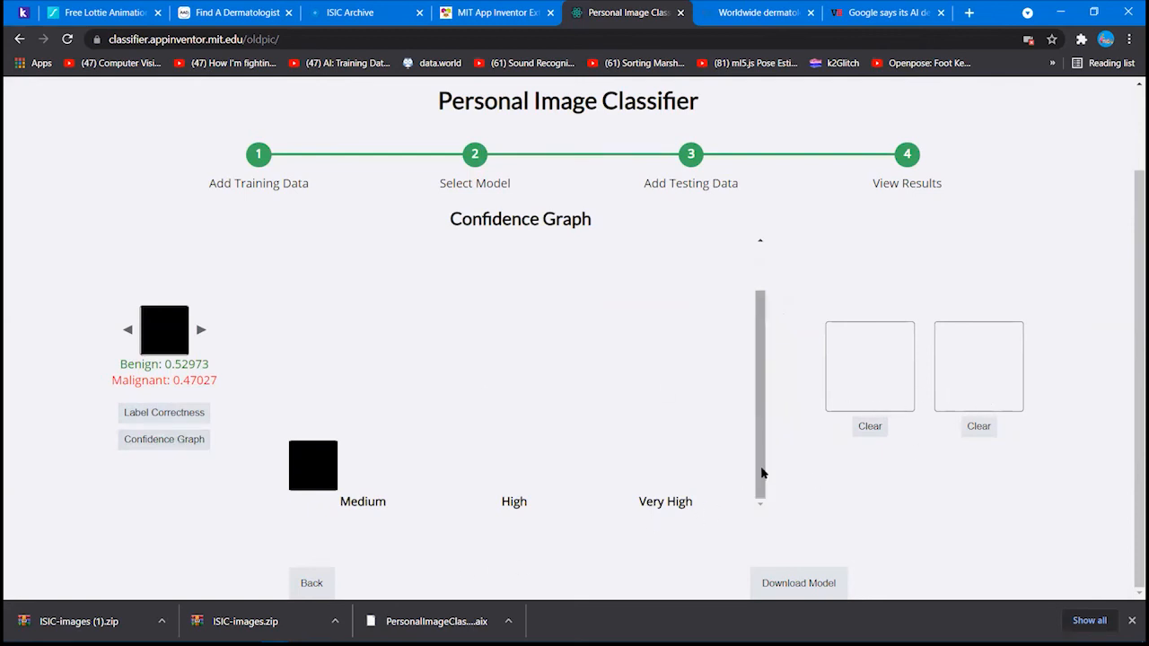
left_click(183, 412)
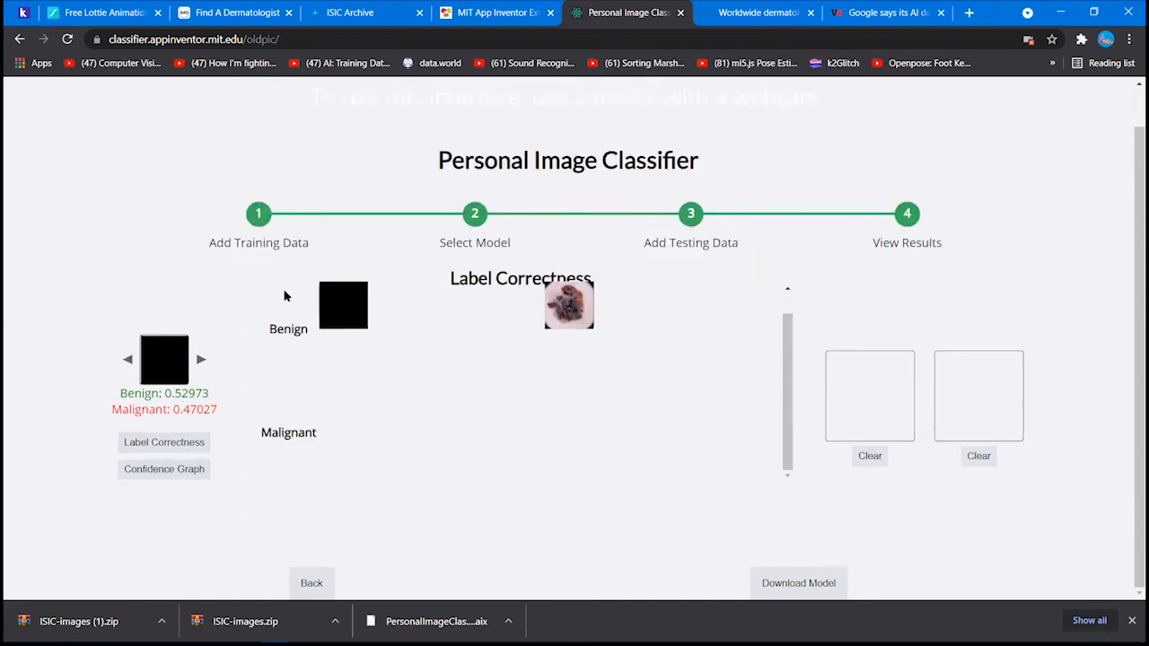
Return to the testing data stage and upload ISIC_0000013 as a Malignant testing example
left_click(690, 217)
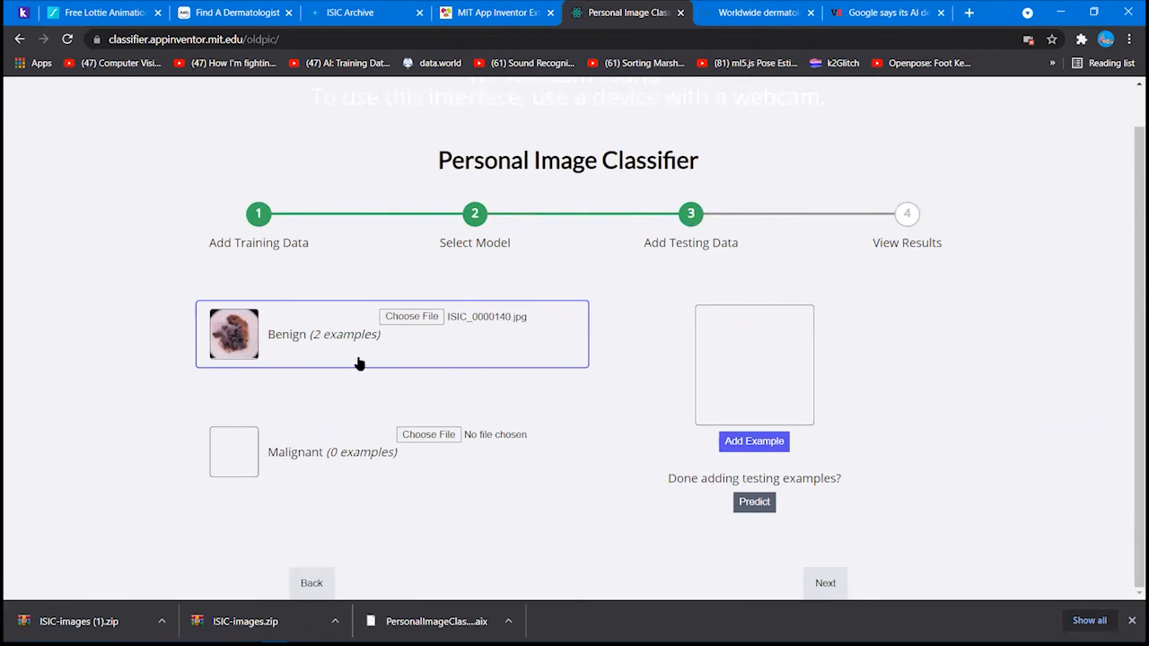
left_click(423, 437)
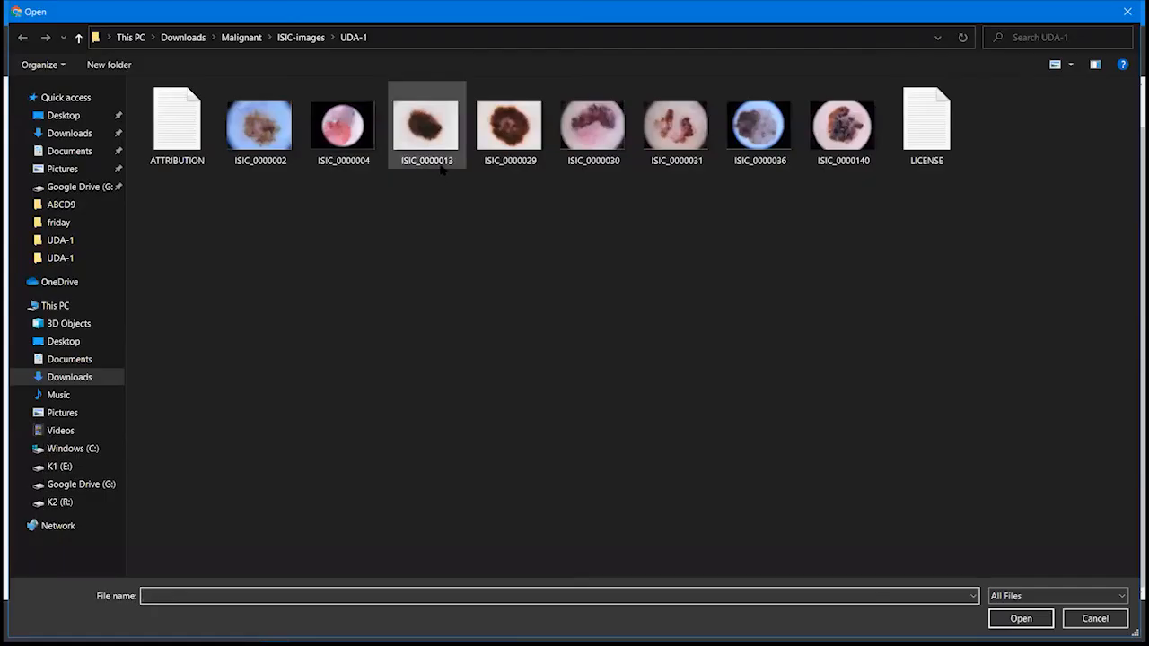
left_click(428, 156)
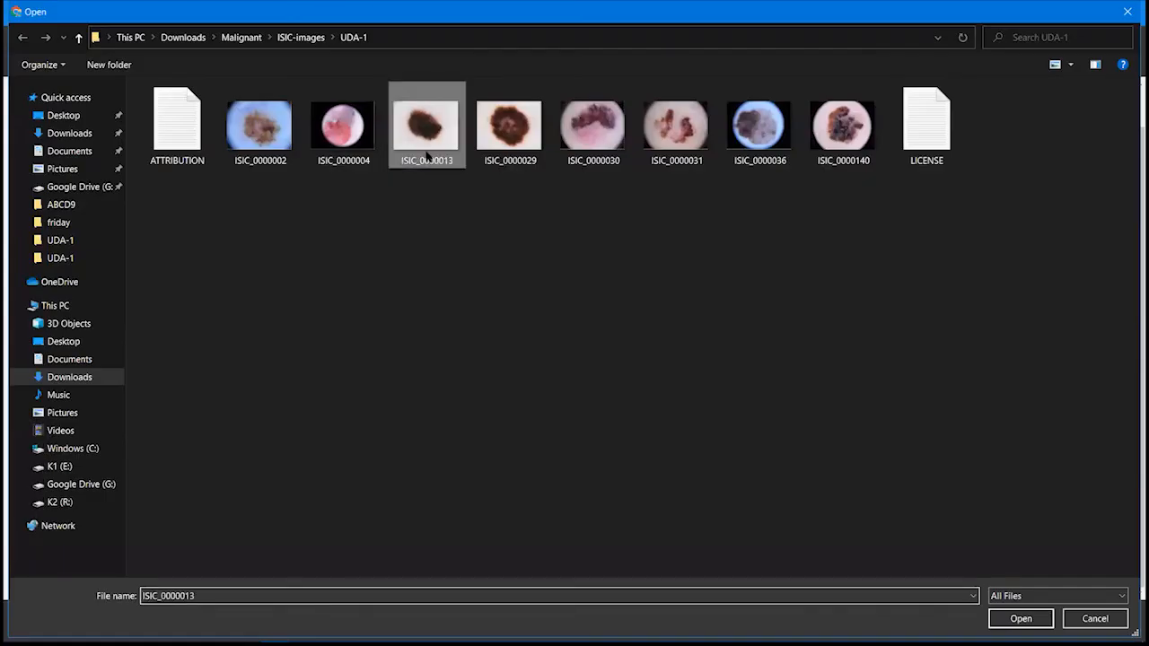
double_click(428, 156)
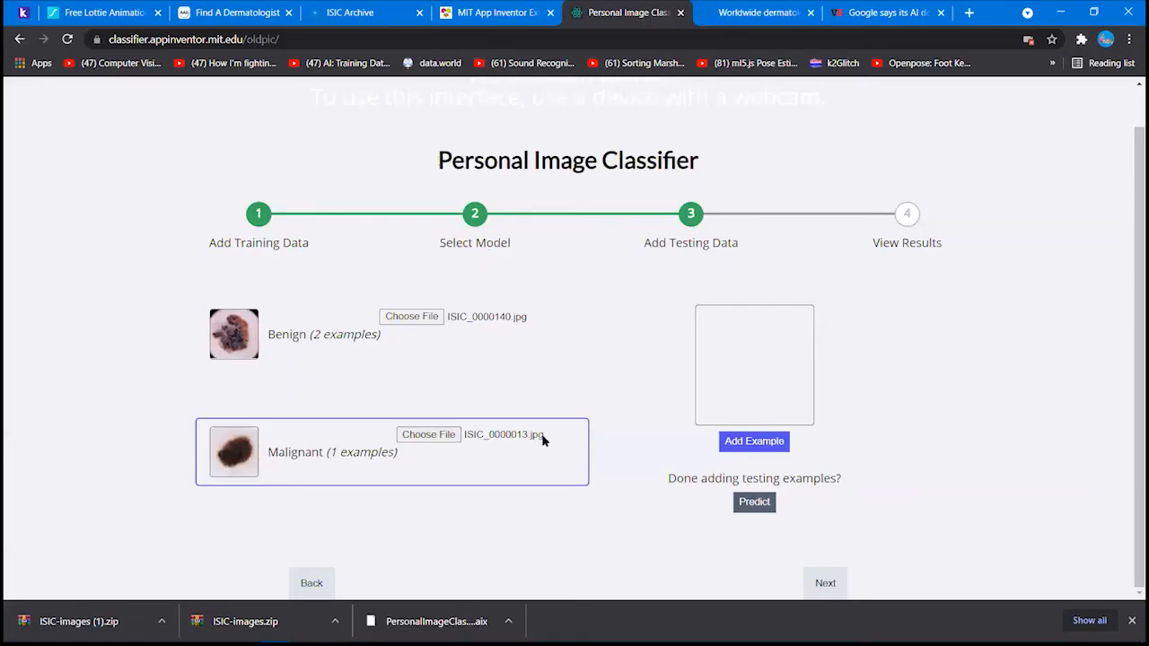
Add a captured example to the Malignant testing data and run the prediction
left_click(769, 445)
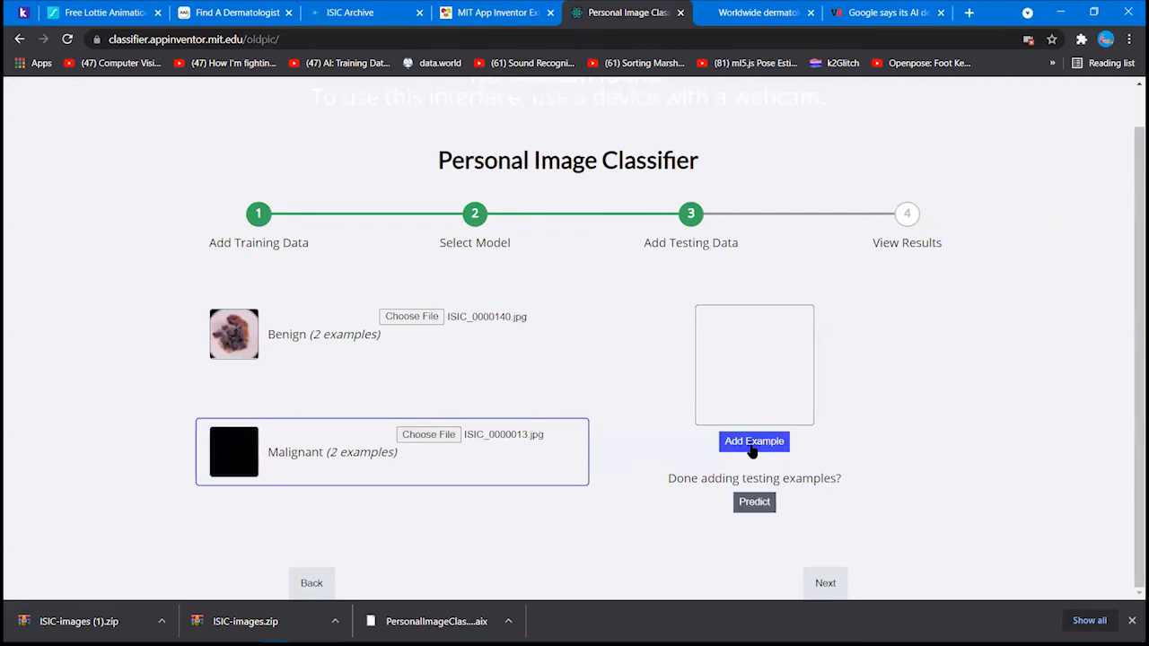
left_click(752, 508)
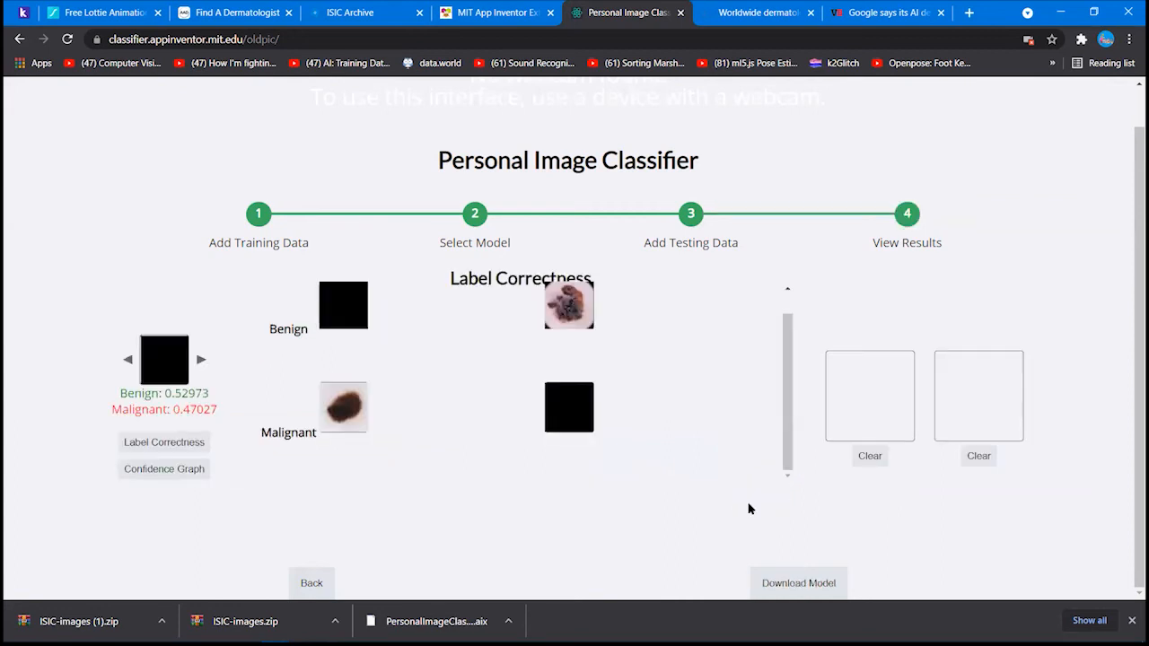
Inspect the scores of the incorrectly labelled Malignant capture and step back to the previous test image's result
left_click(569, 408)
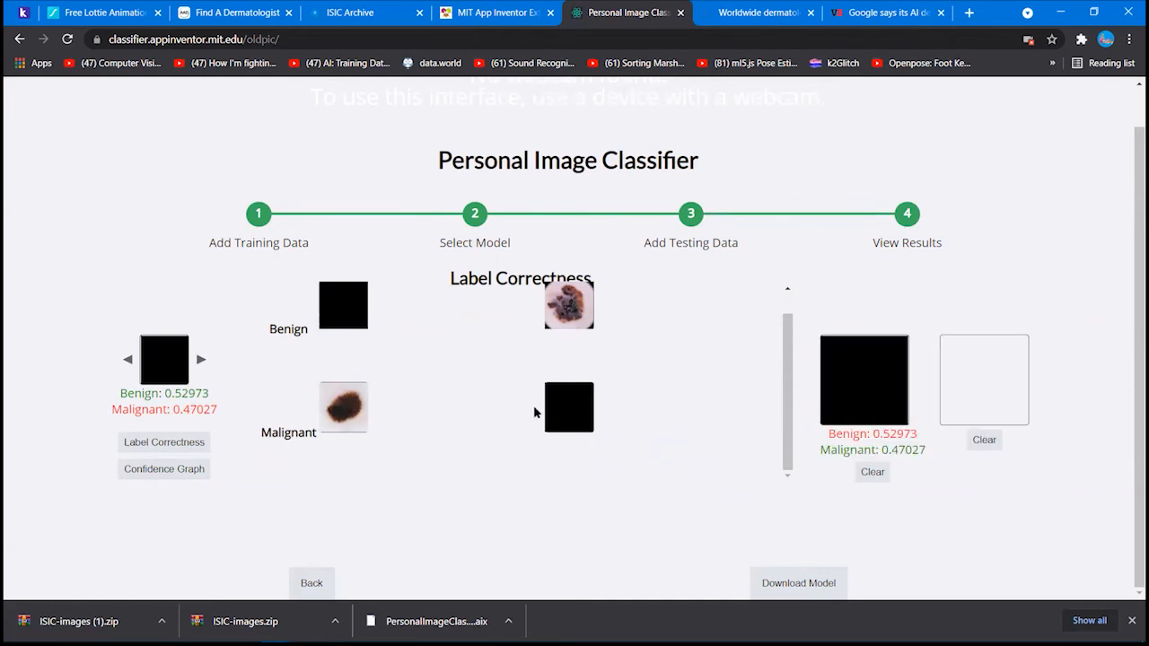
left_click(557, 302)
left_click(127, 359)
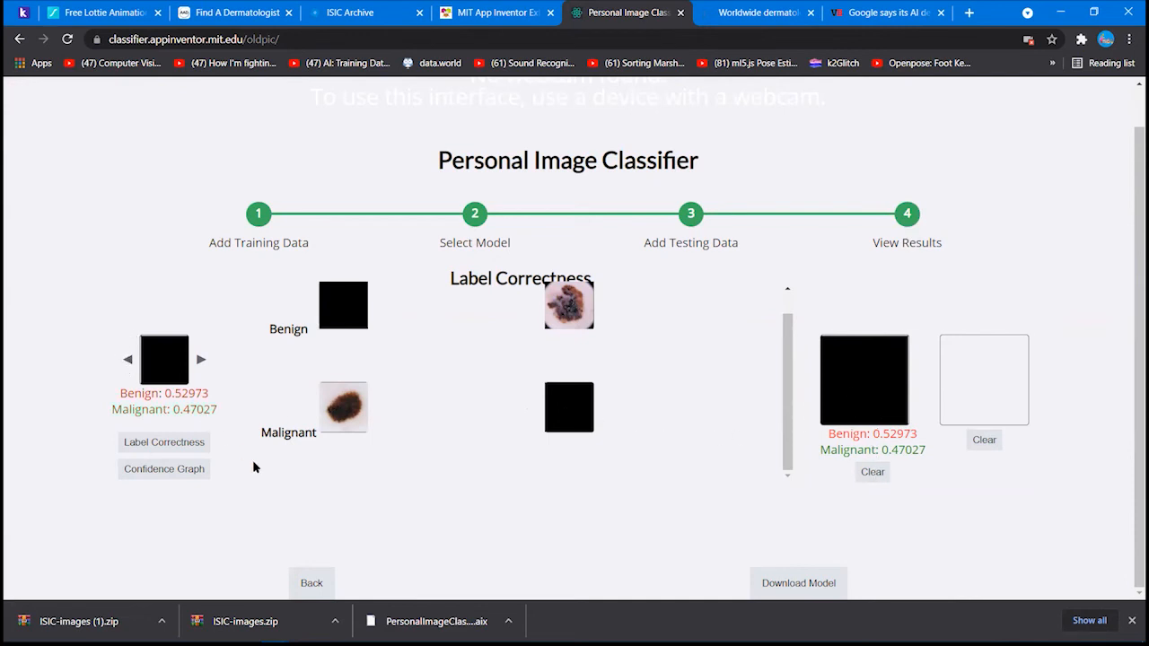
Reduce the page zoom to 80% and examine the confidence graph for the Malignant label
left_click(1129, 38)
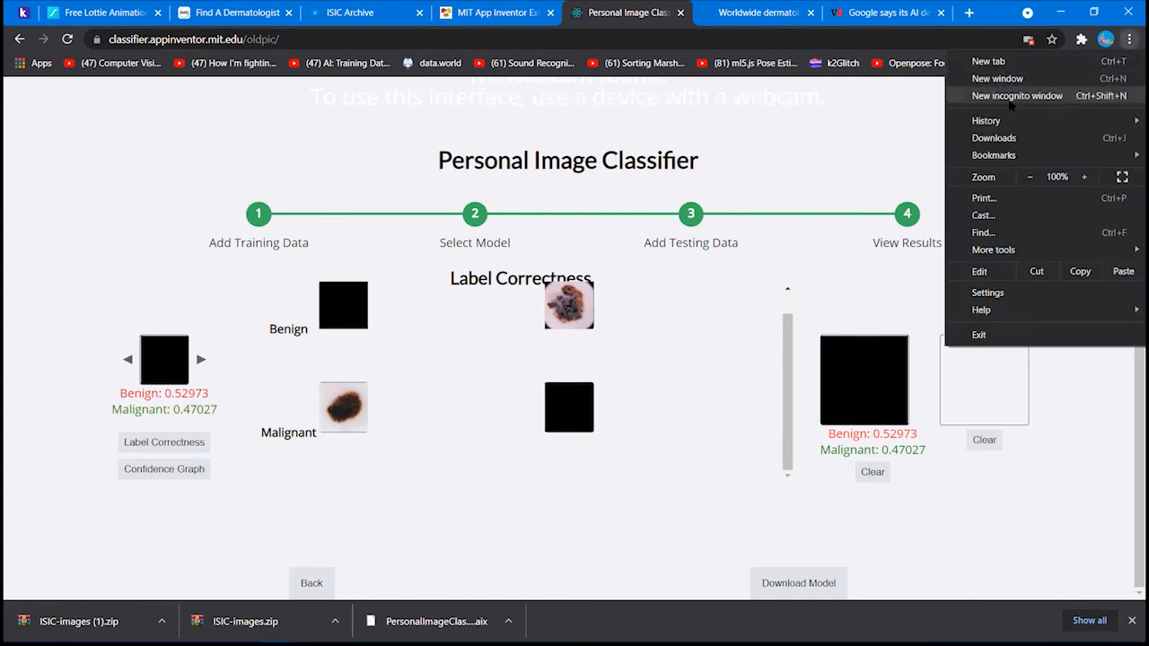
left_click(1029, 176)
left_click(1030, 177)
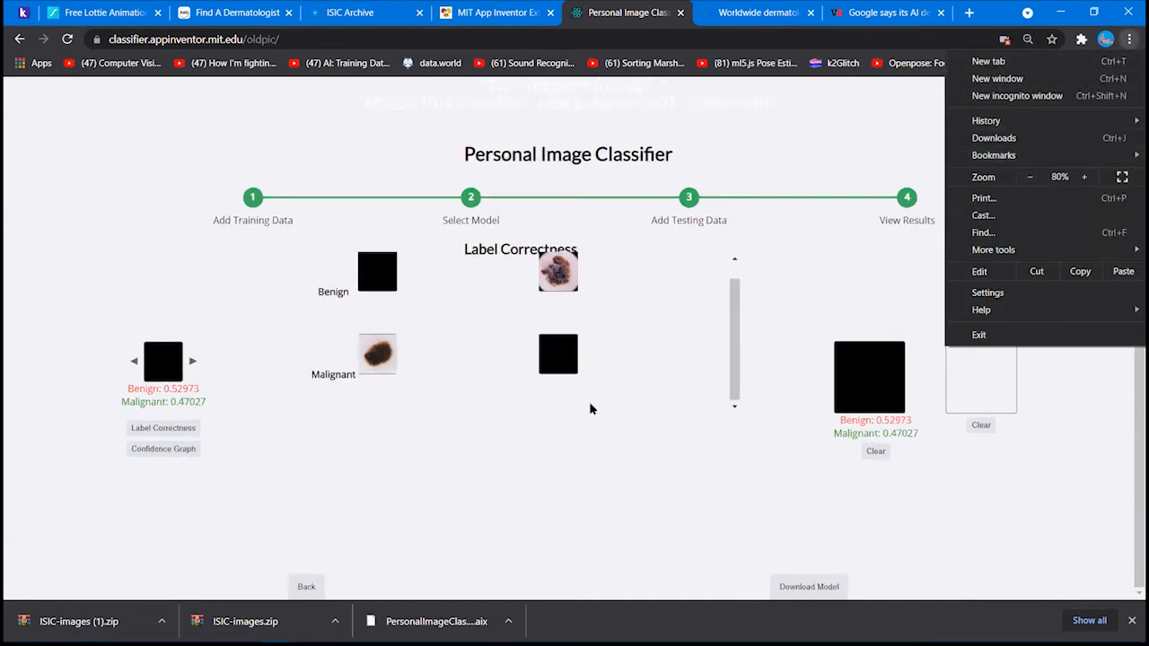
left_click(184, 448)
left_click(185, 449)
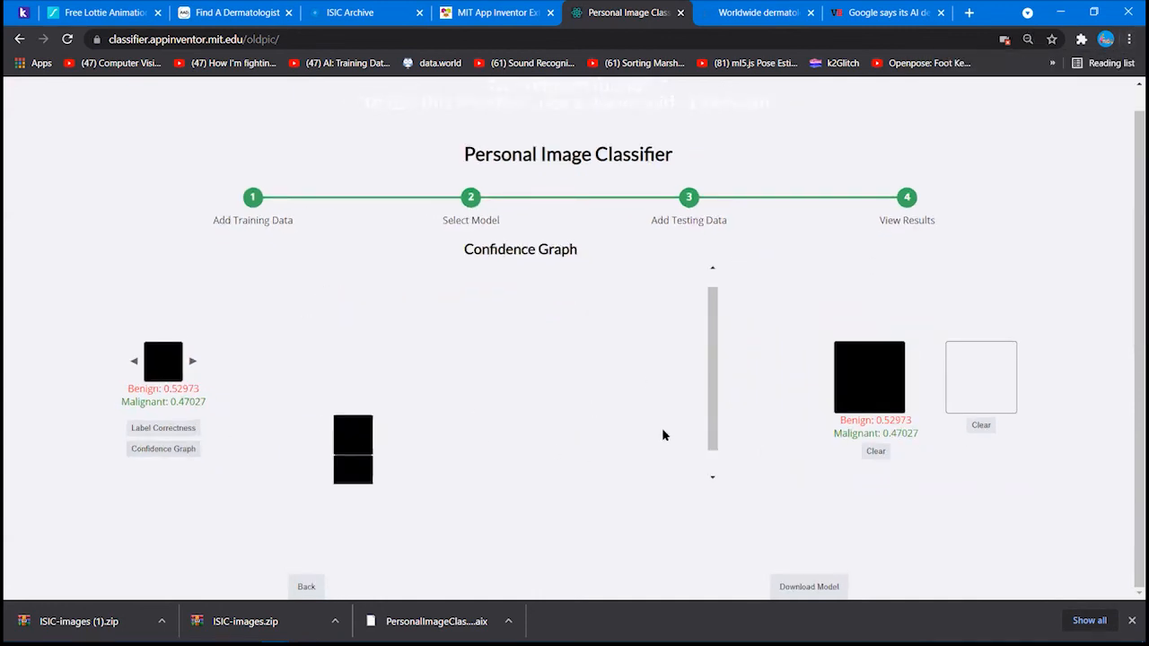
left_click_drag(712, 405, 700, 268)
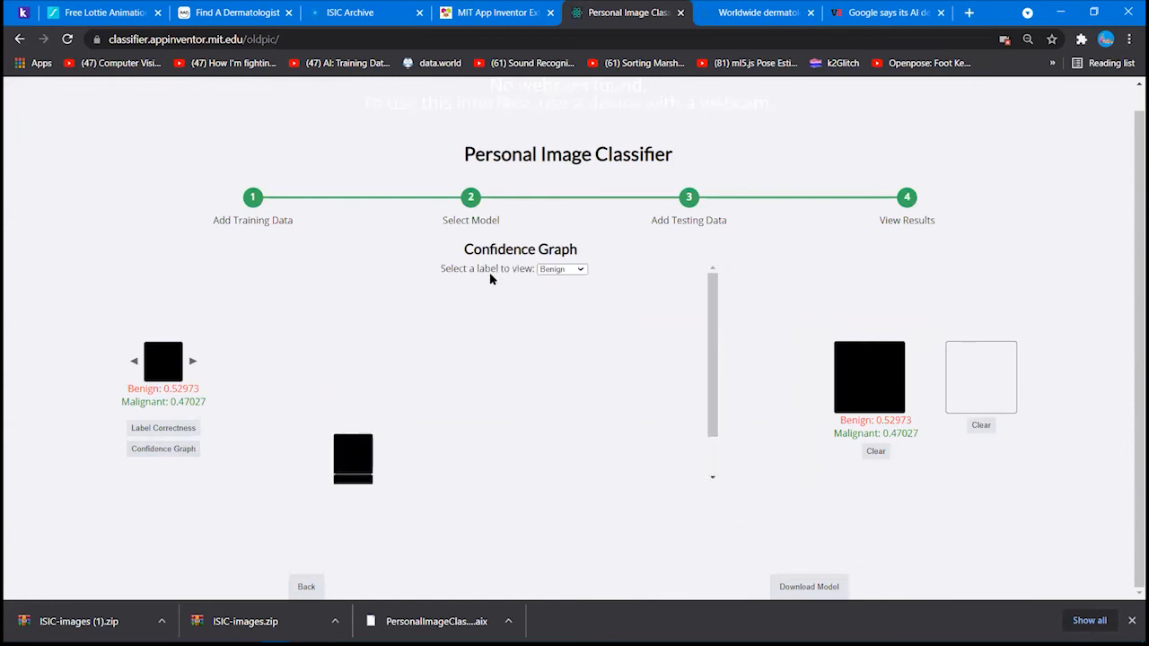
left_click(582, 270)
left_click(575, 289)
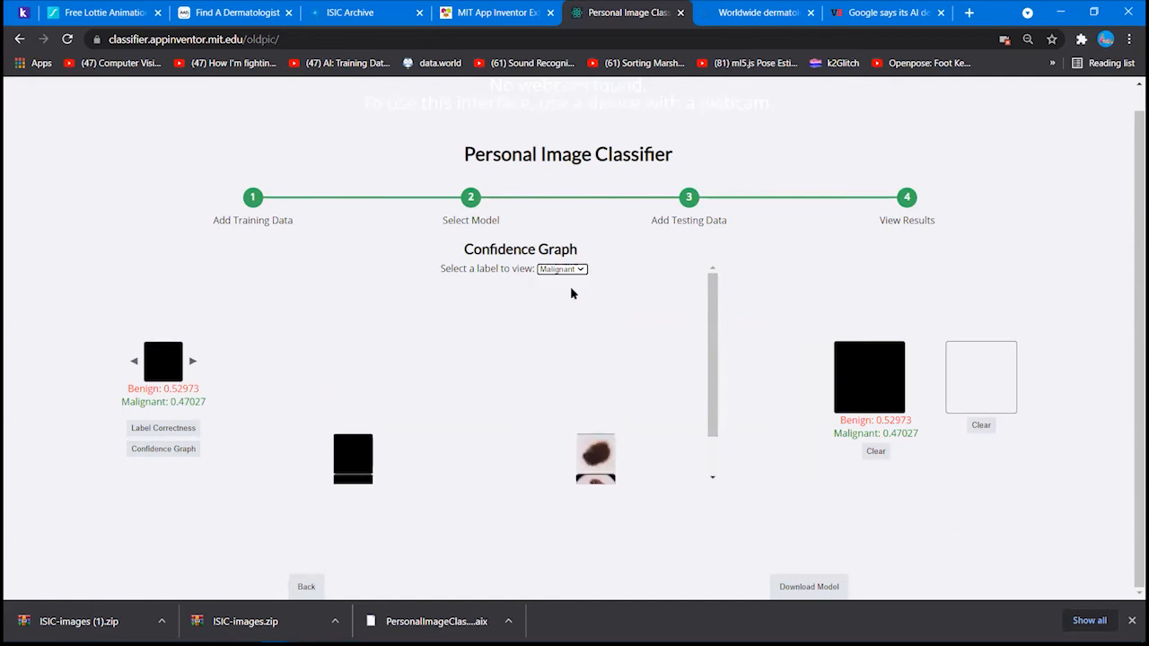
left_click_drag(711, 350, 721, 436)
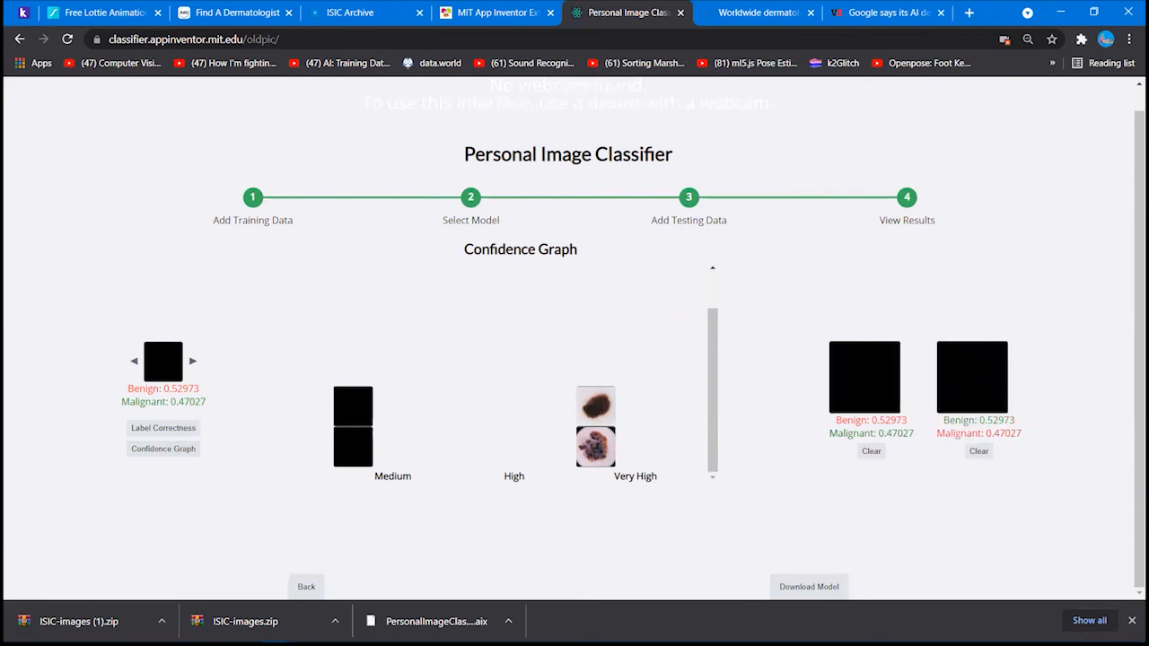
Return to the testing data stage, upload ISIC_0000004 as a Malignant example, and run the prediction
left_click(303, 588)
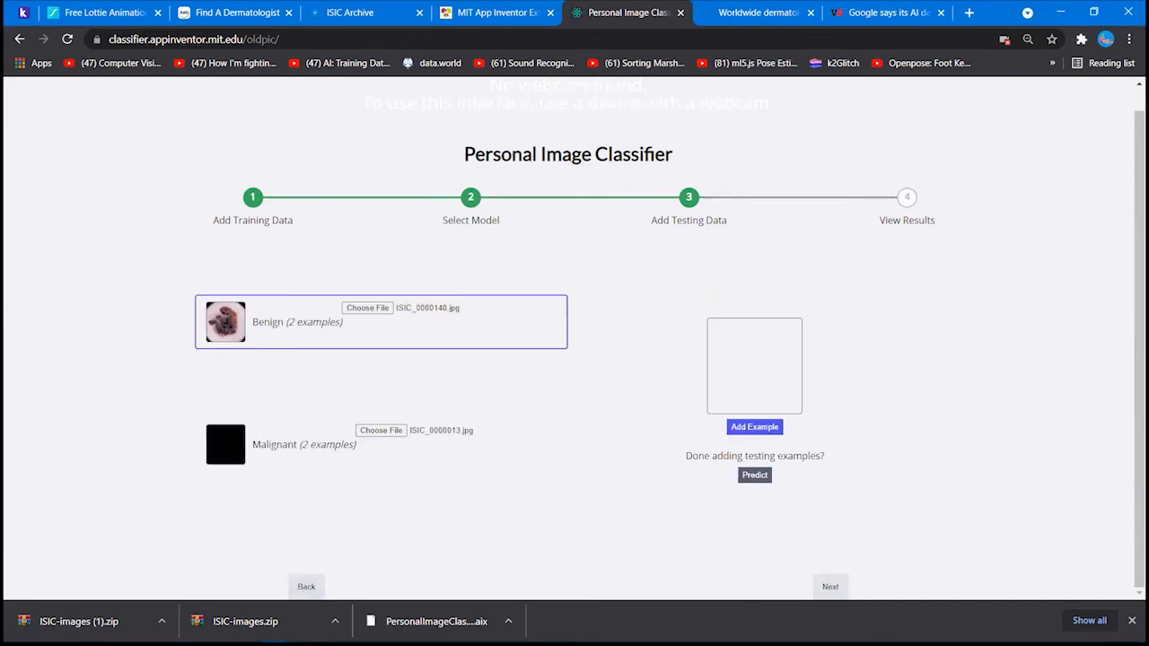
left_click(380, 445)
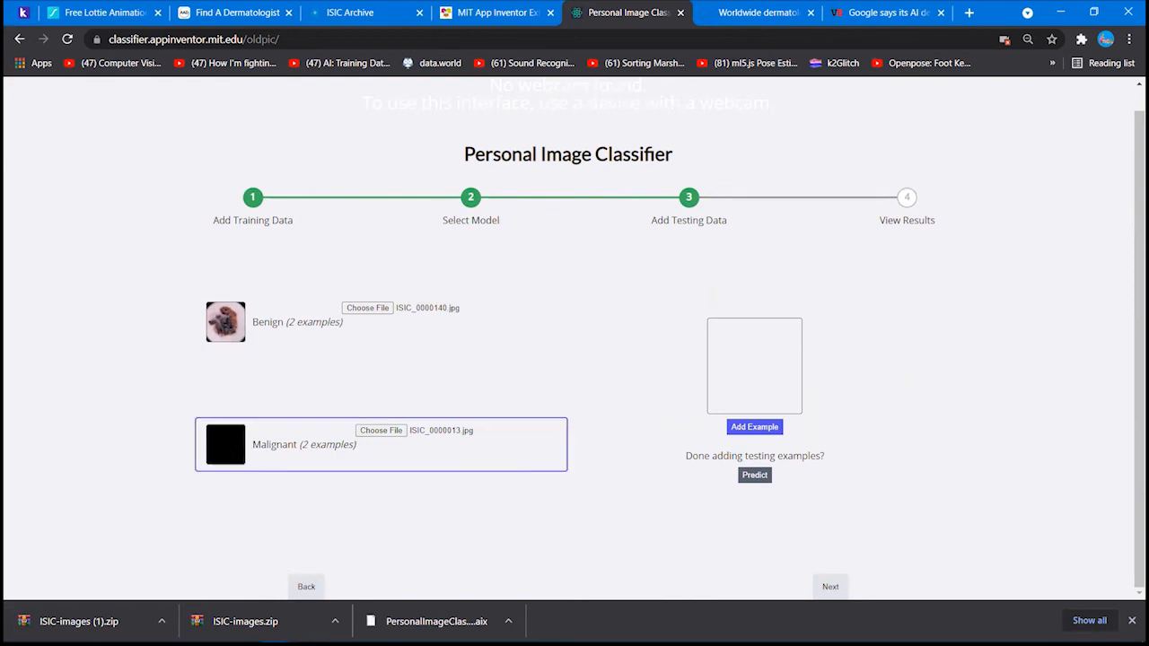
left_click(381, 430)
left_click(669, 151)
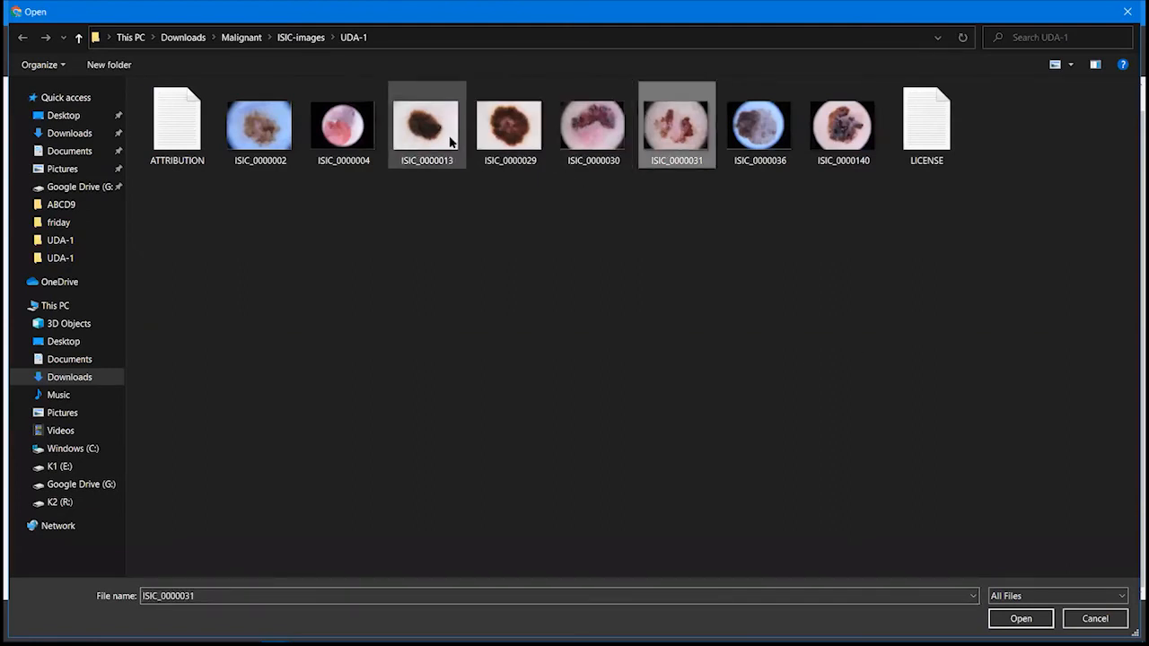
left_click(358, 135)
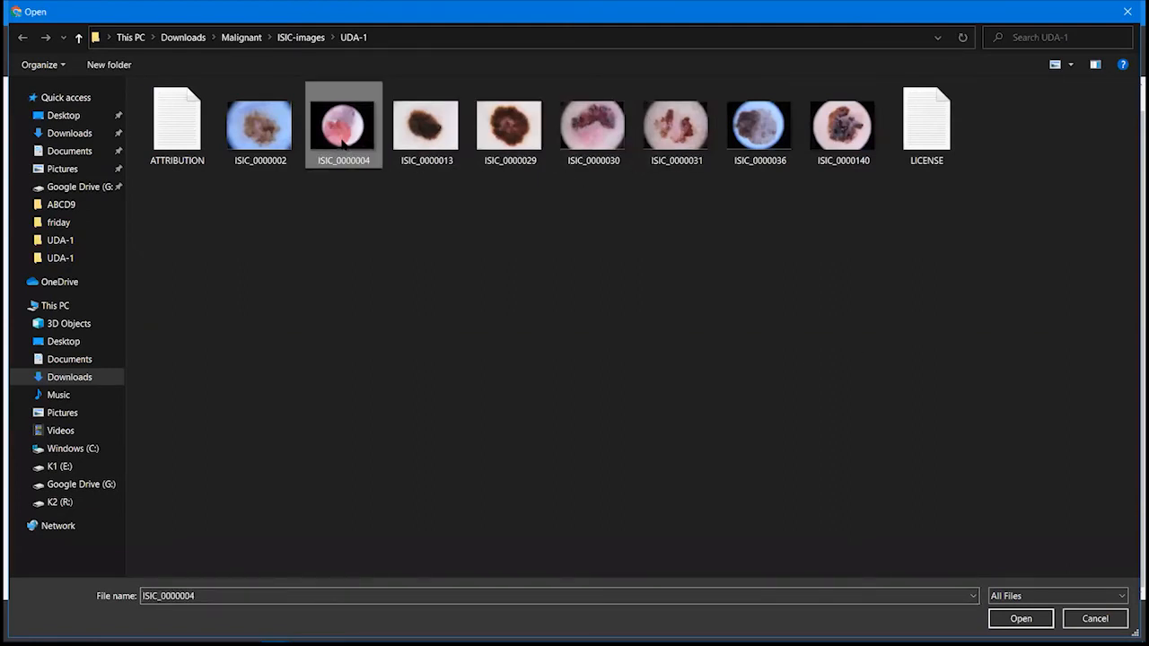
left_click(1018, 619)
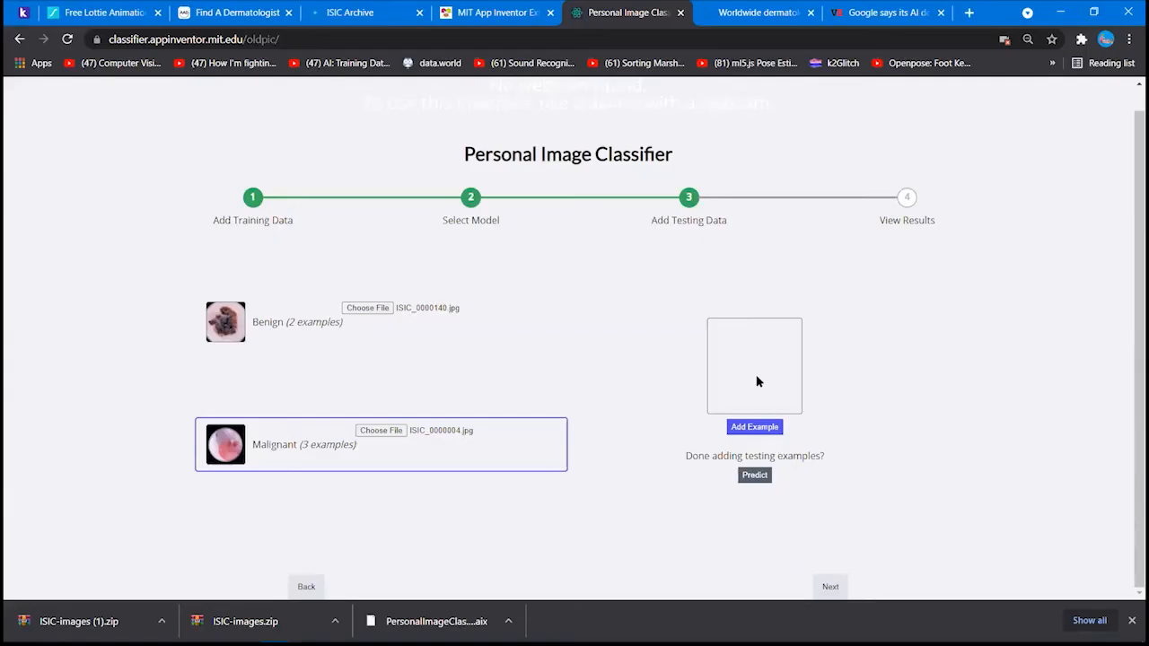
left_click(754, 476)
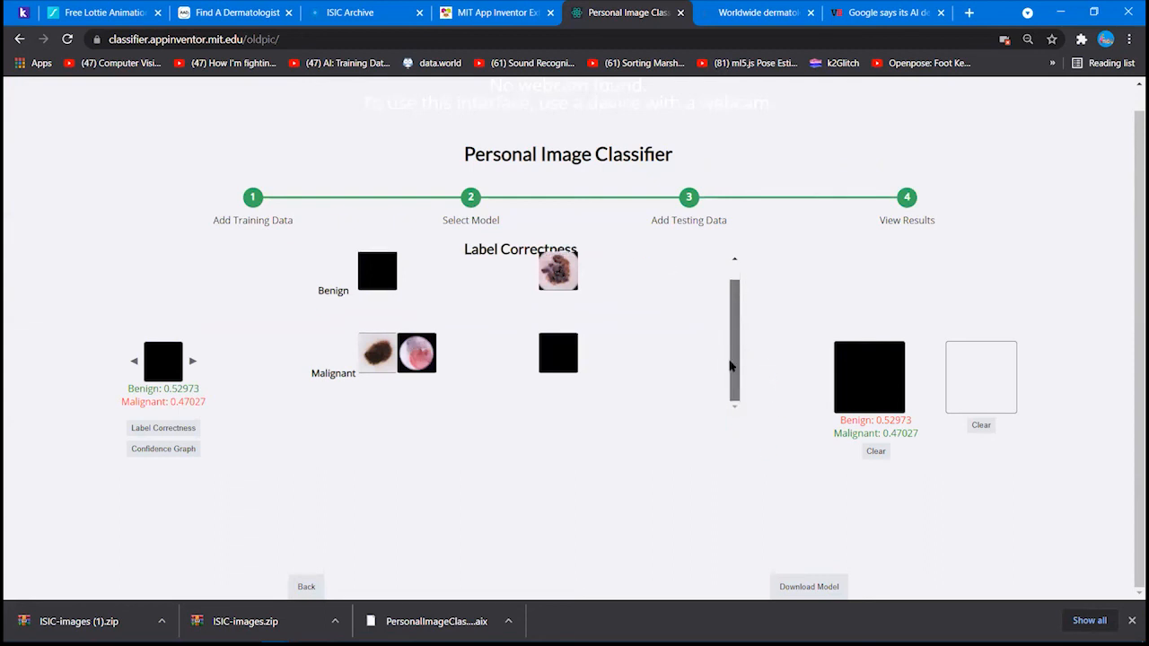
Examine the scores of the ISIC_0000004 test image and the correctly and incorrectly labelled results
left_click_drag(729, 366, 733, 338)
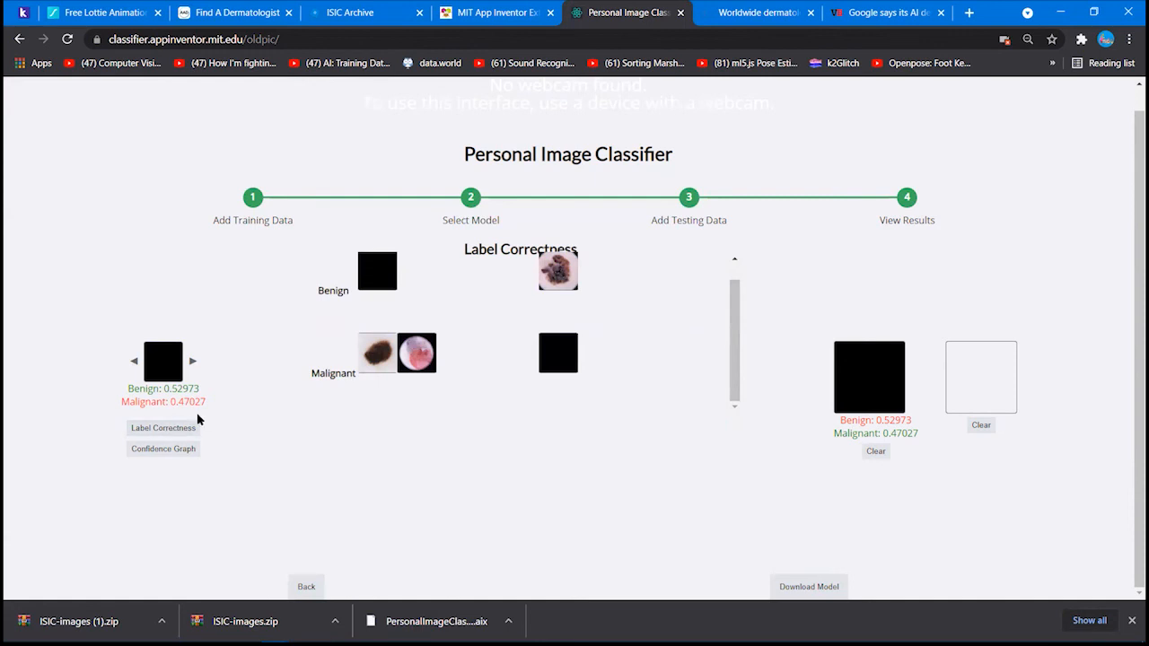
left_click(134, 361)
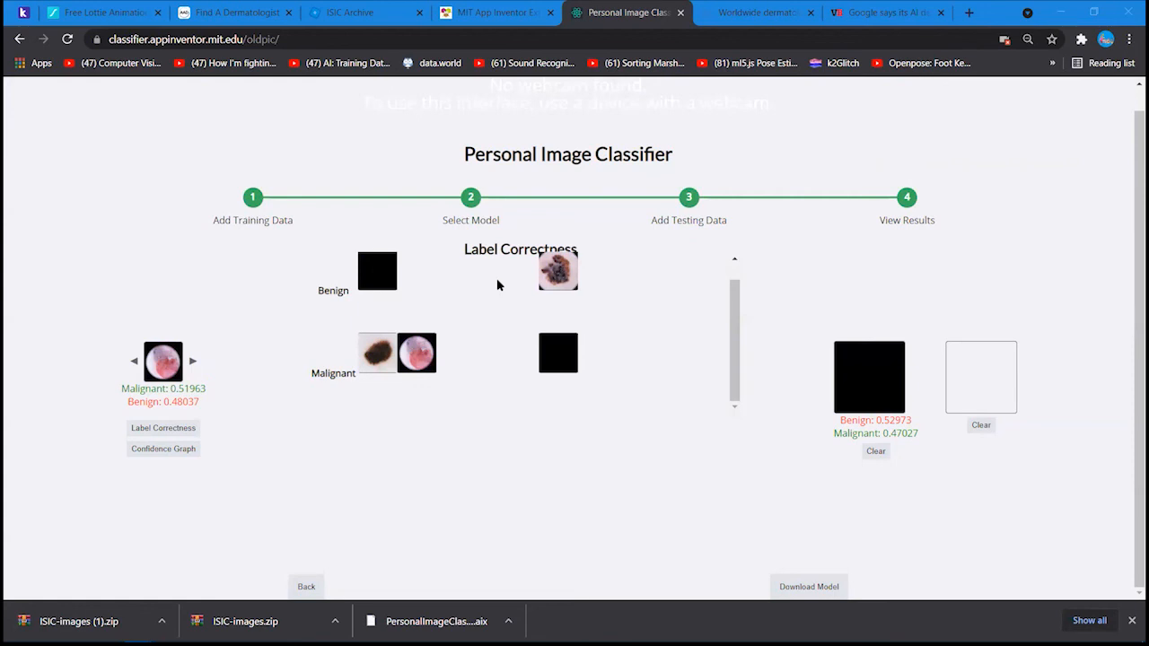
left_click(1055, 7)
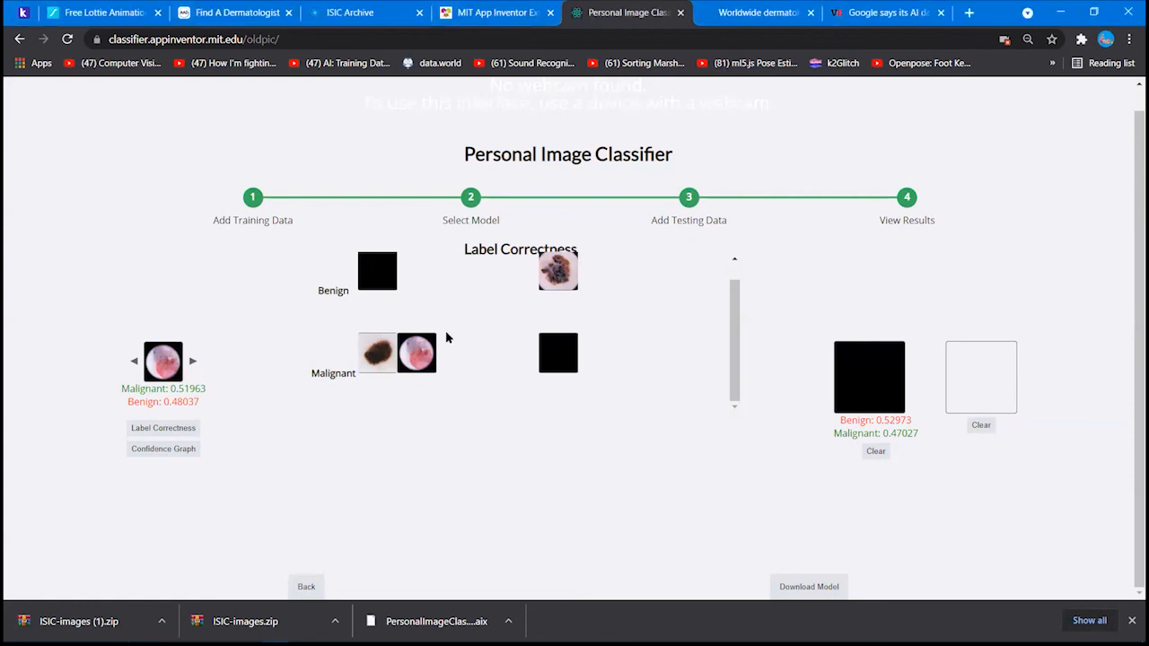
mouse_move(558, 353)
scroll(733, 305, "up", 2)
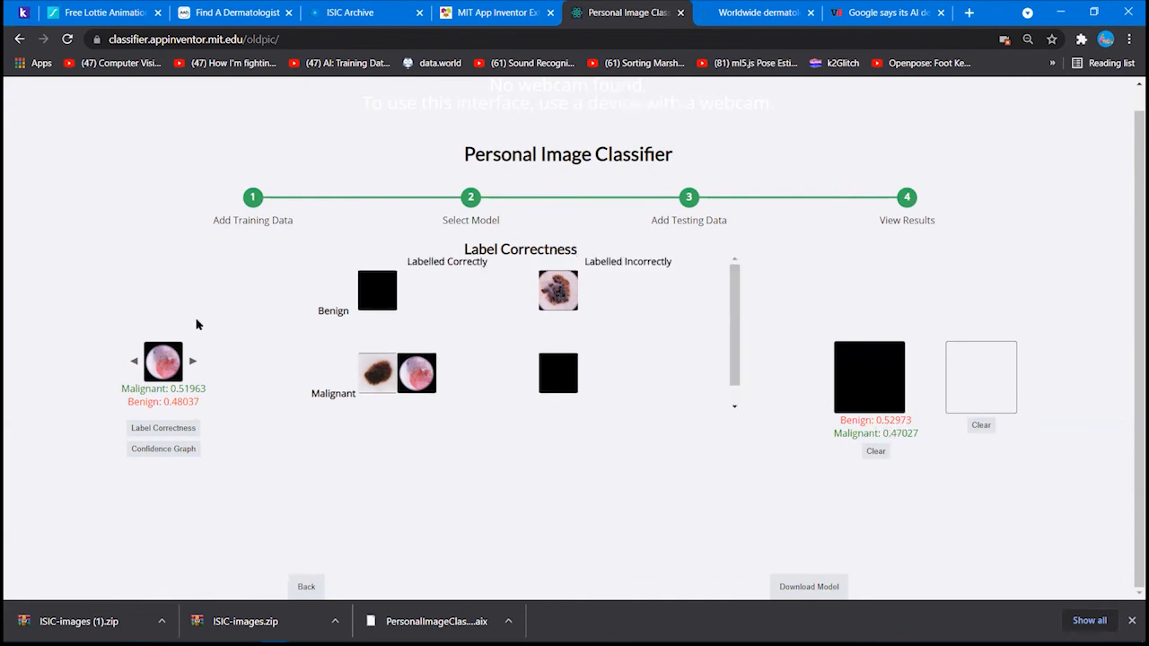
Return to the testing data stage, upload ISIC_0000001 from the Benign images folder as a Benign example, and run the prediction
left_click(691, 203)
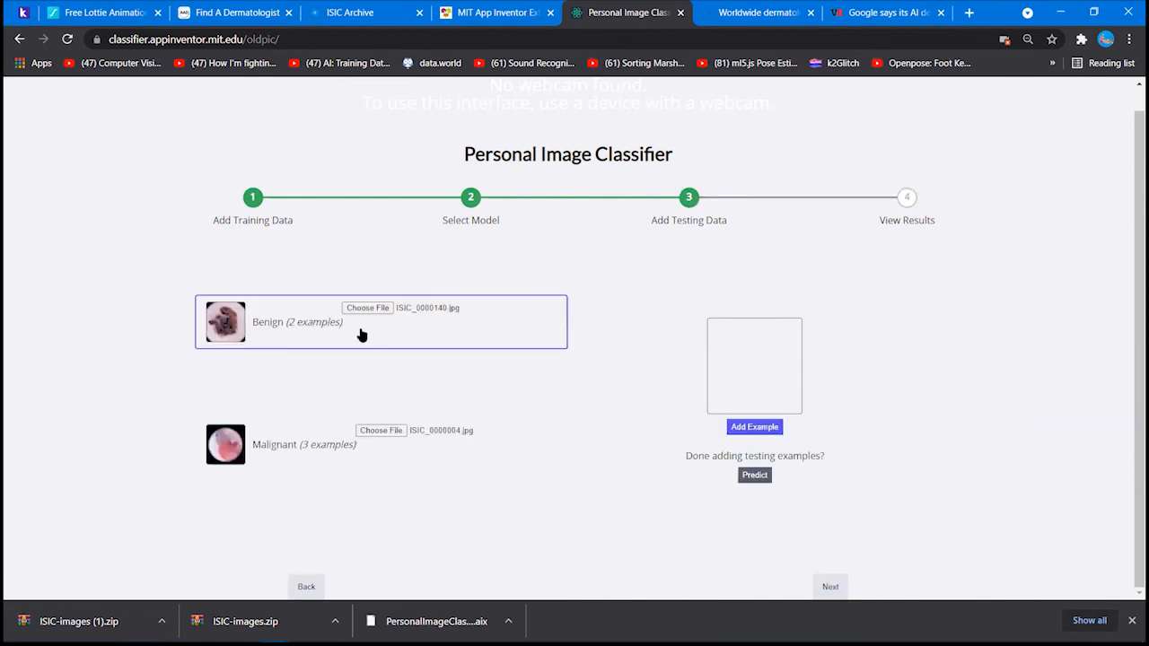
left_click(368, 309)
left_click(301, 37)
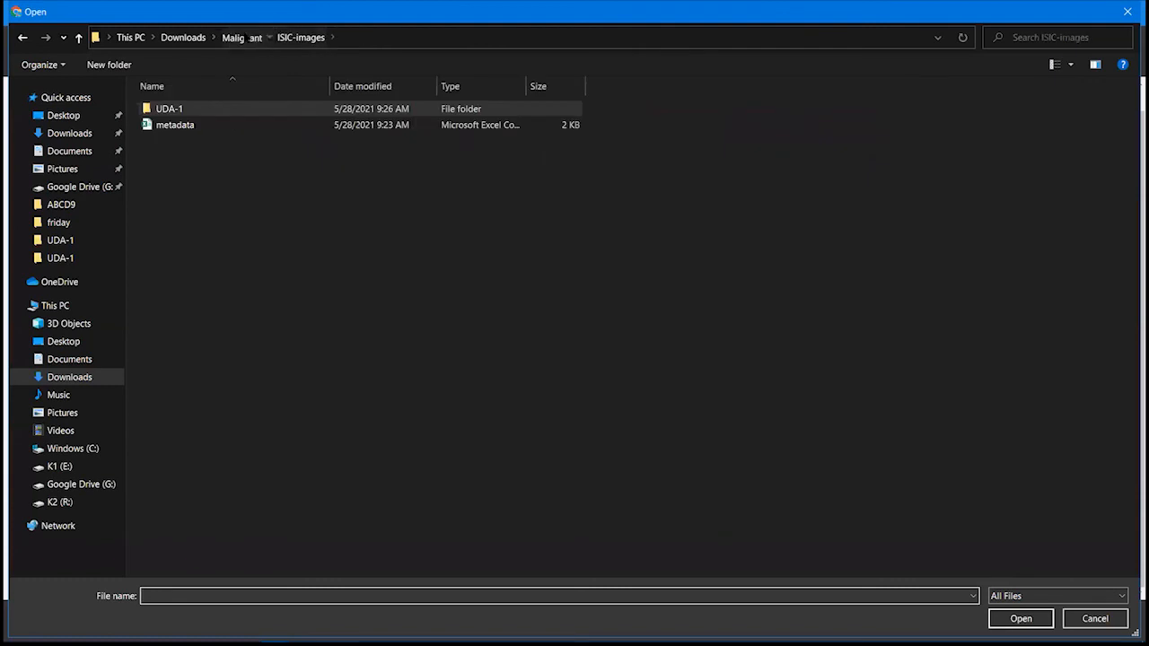
left_click(241, 37)
left_click(187, 38)
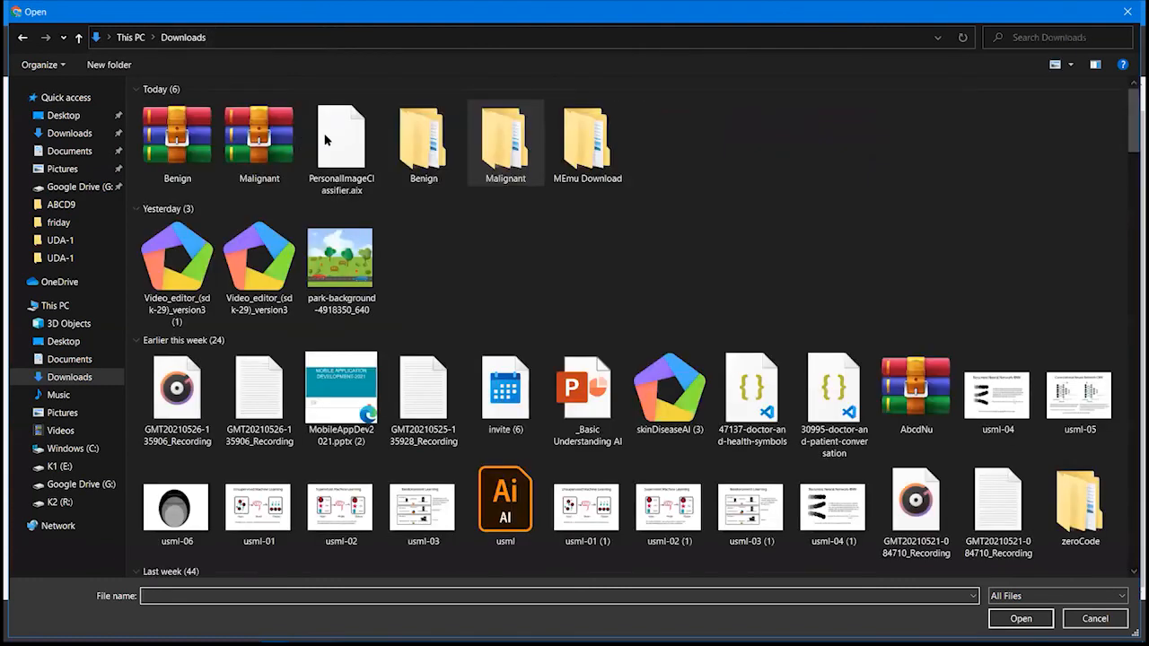
double_click(427, 145)
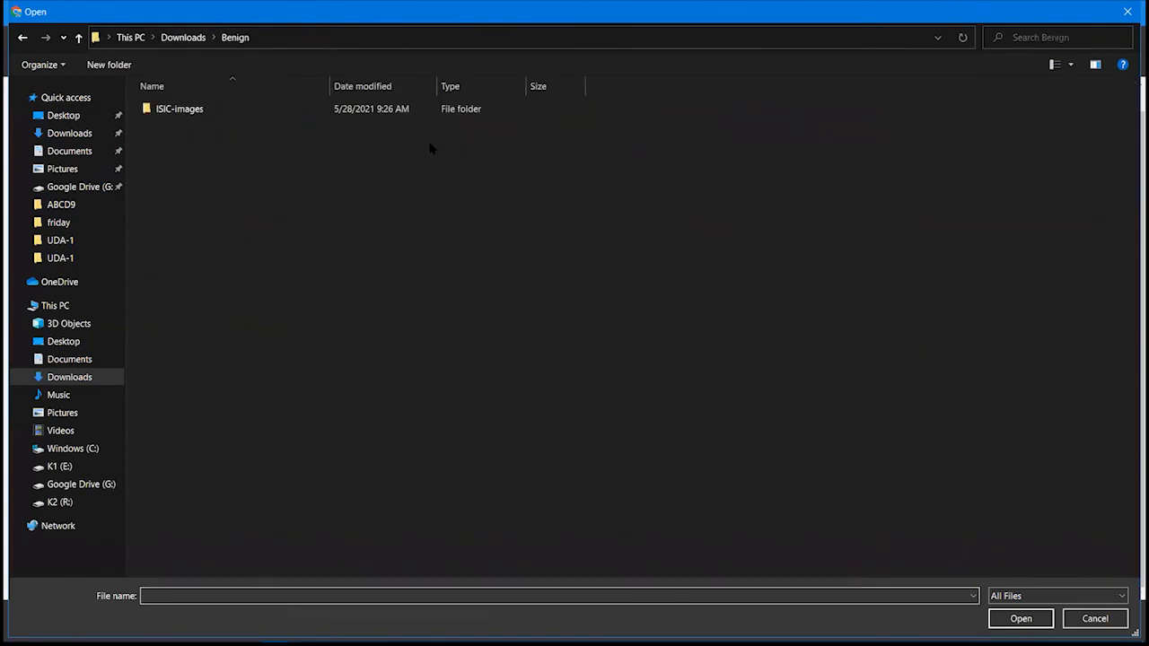
double_click(241, 111)
double_click(240, 110)
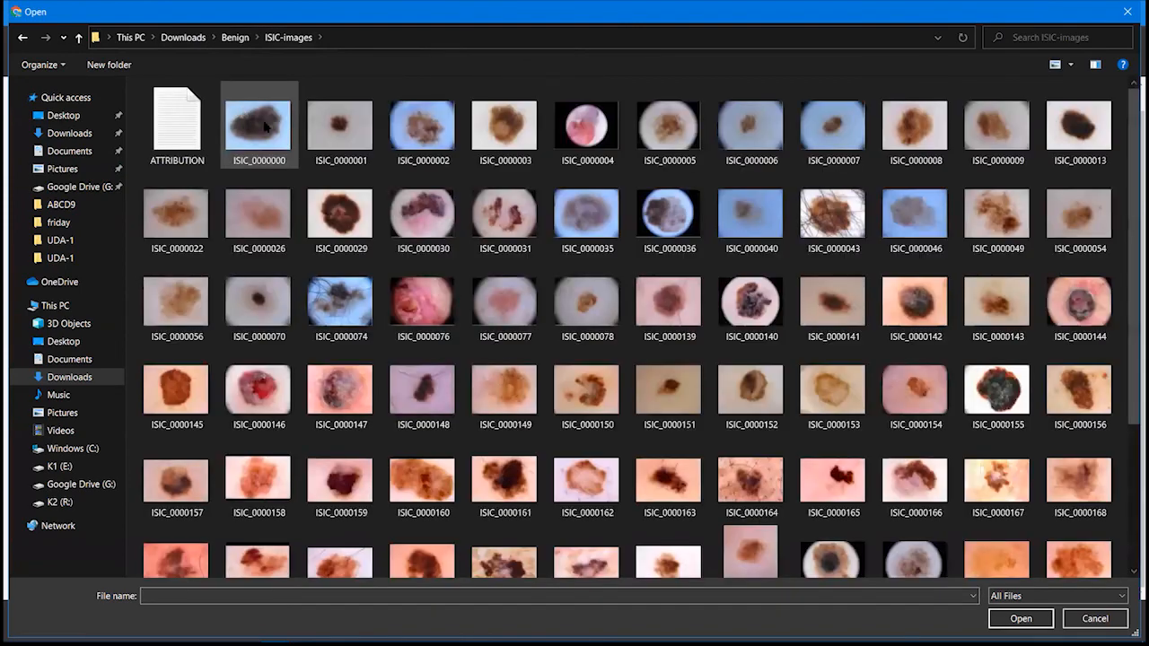
left_click(341, 126)
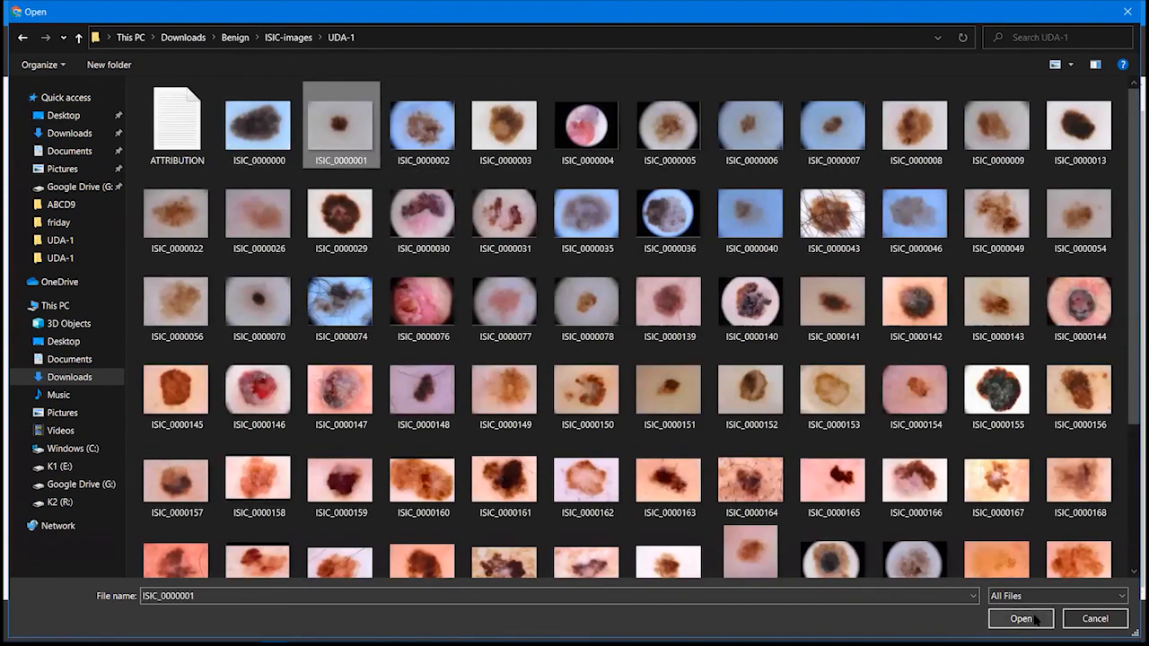
key("Return")
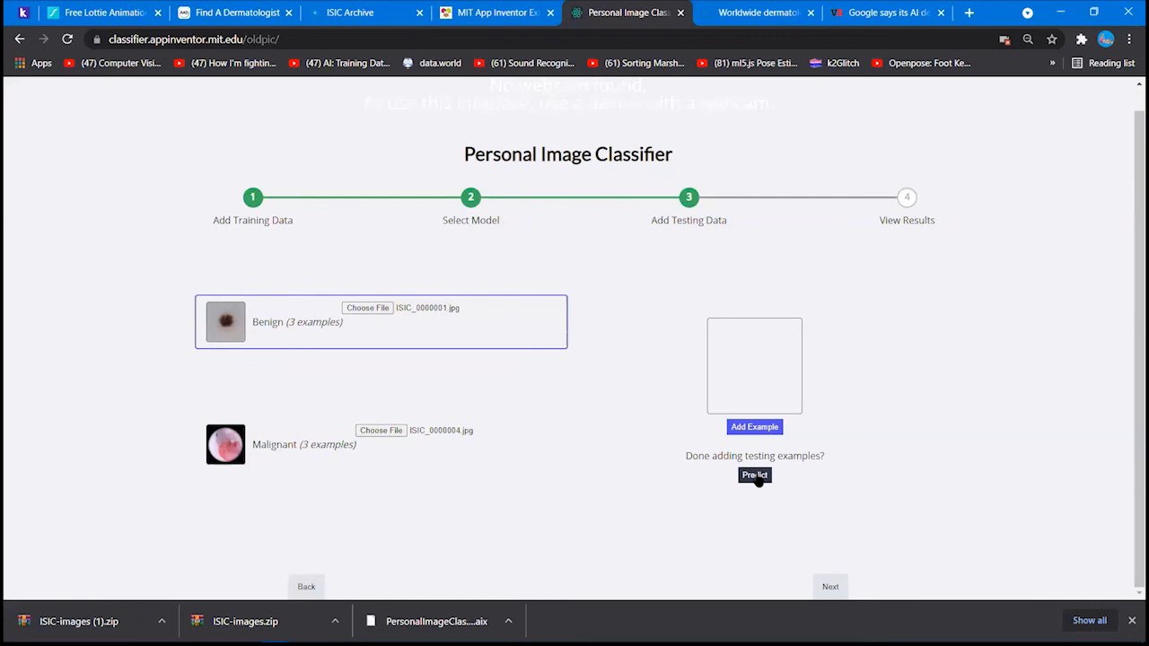
left_click(755, 476)
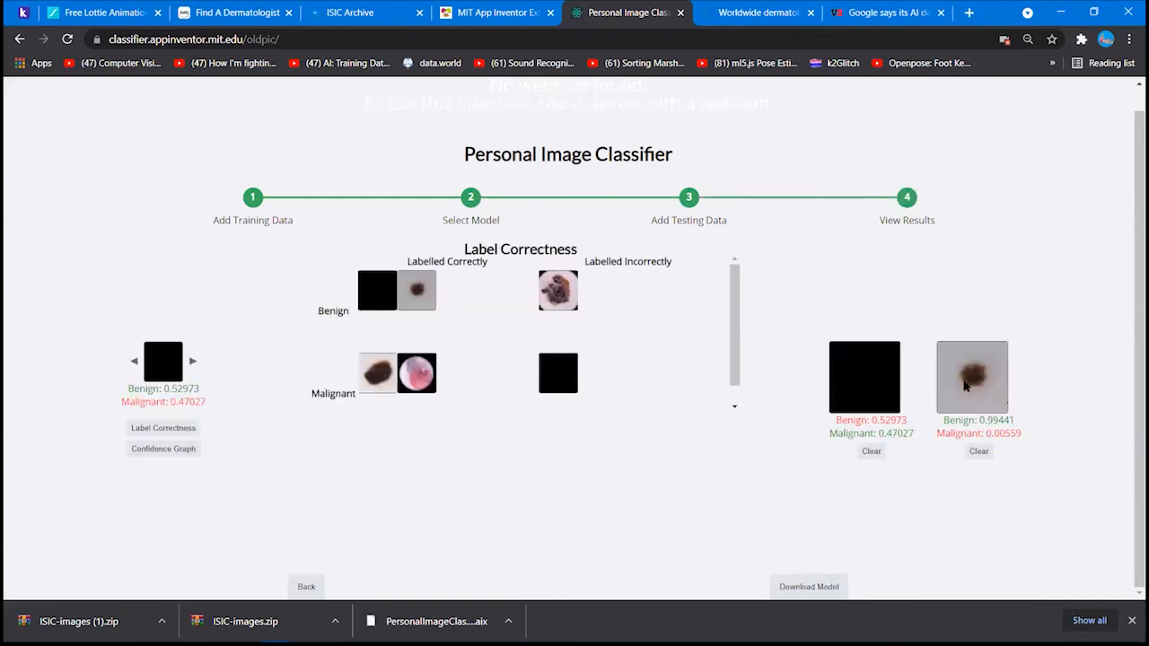